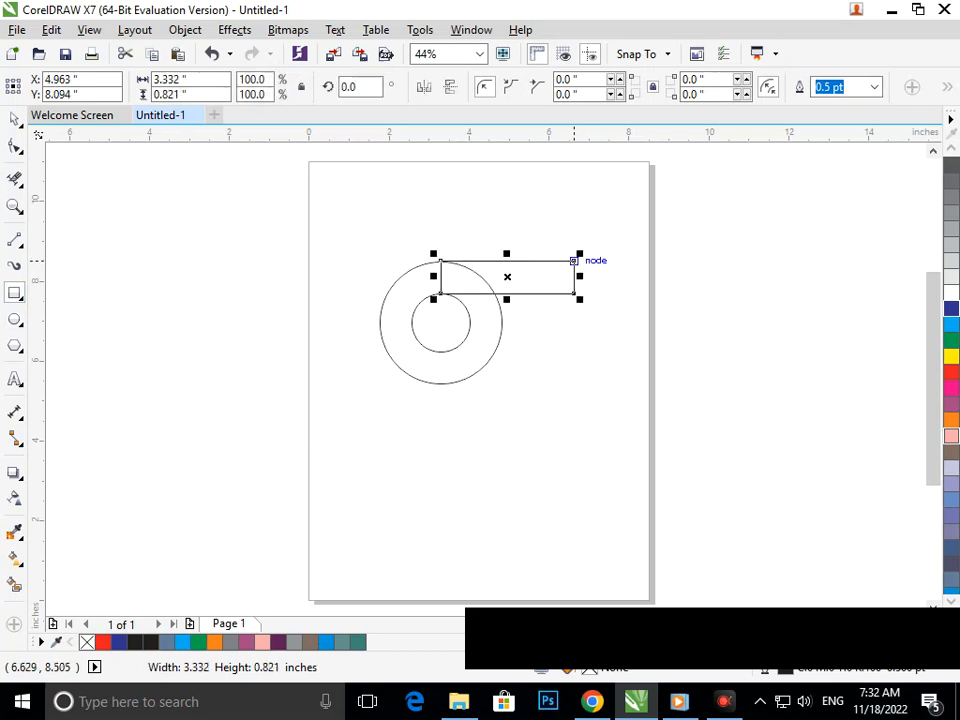
Duplicate the rectangle downward so the copy spans the ring's band at the bottom of the two circles.
key("space")
left_click_drag(507, 277, 504, 366)
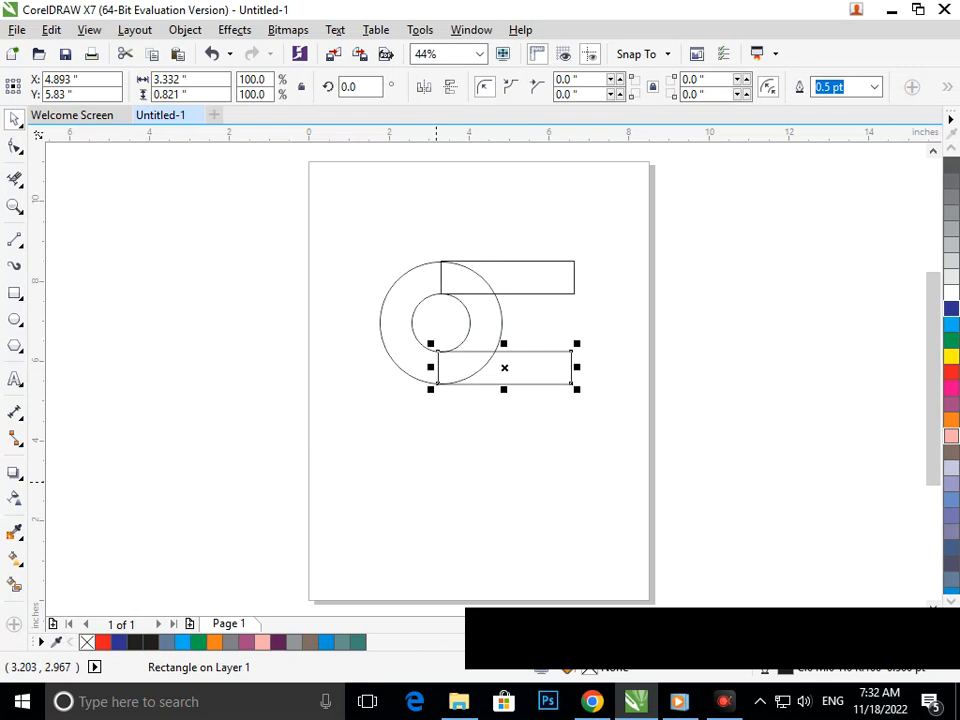
Try deleting the outer circle's arc and the rectangle edge where they overlap at the top, then undo it.
left_click(14, 178)
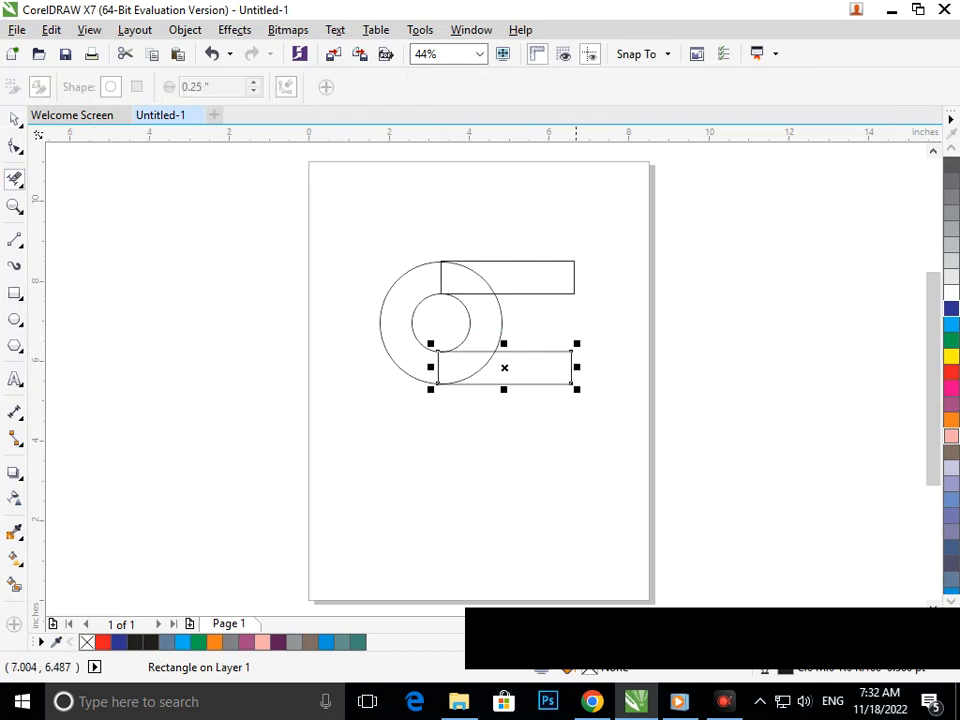
left_click_drag(429, 281, 477, 278)
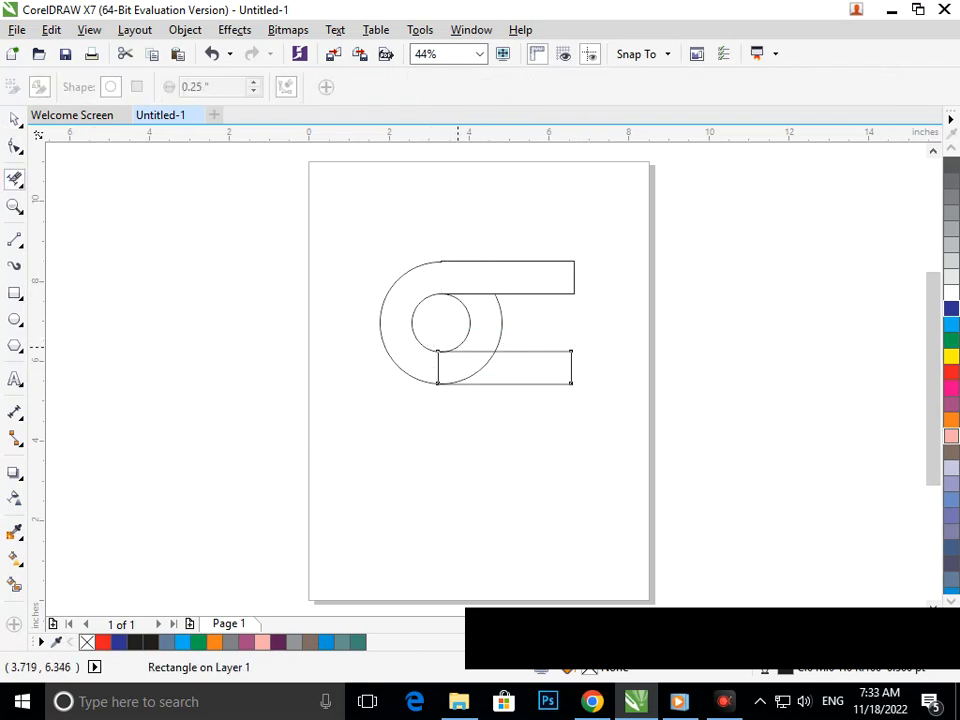
key("ctrl+z")
Round the upper rectangle's corners to 0.024 inches and lower it so its top edge meets the outer circle.
scroll(461, 251, "up", 5)
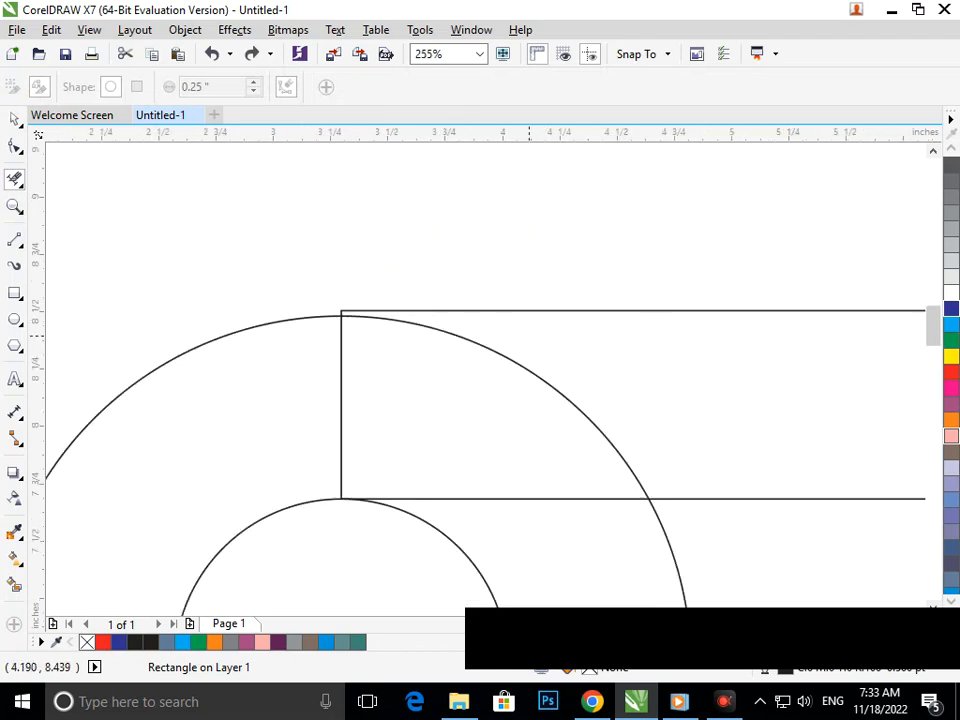
left_click(307, 331)
mouse_move(307, 331)
left_mouse_down()
mouse_move(313, 353)
mouse_move(309, 341)
left_mouse_up()
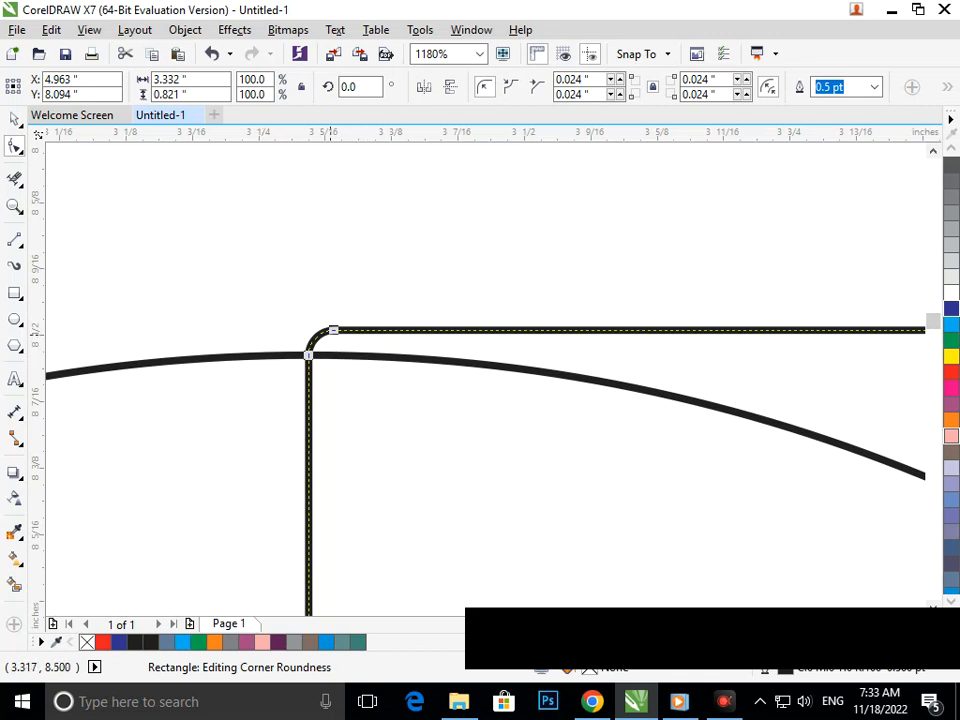
key("space")
left_click(188, 248)
left_click(334, 330)
left_click_drag(334, 330, 329, 351)
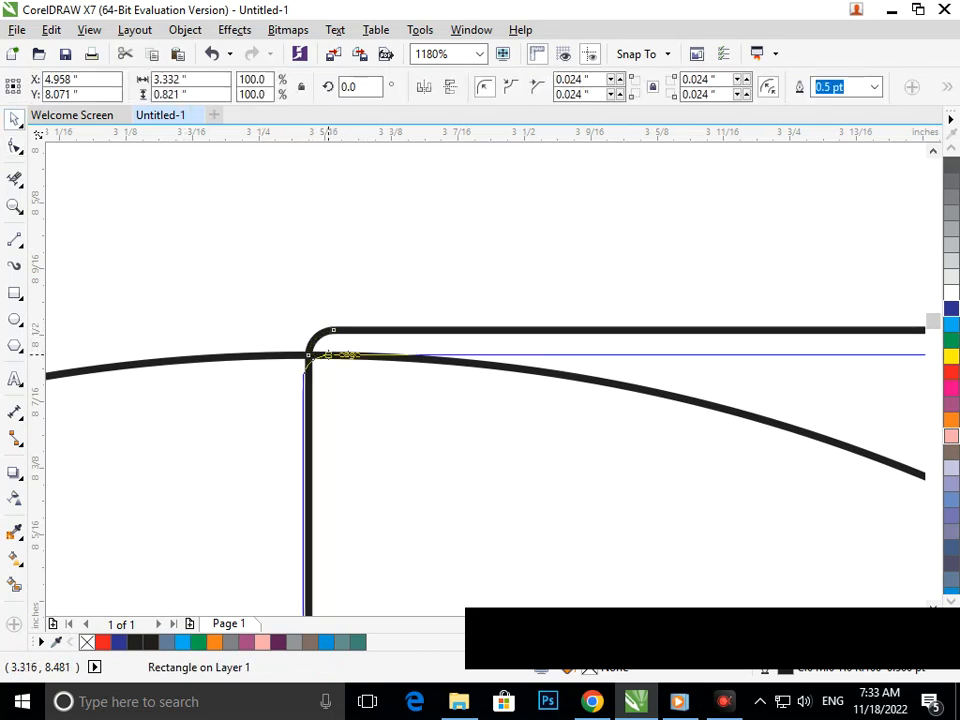
scroll(426, 405, "down", 4)
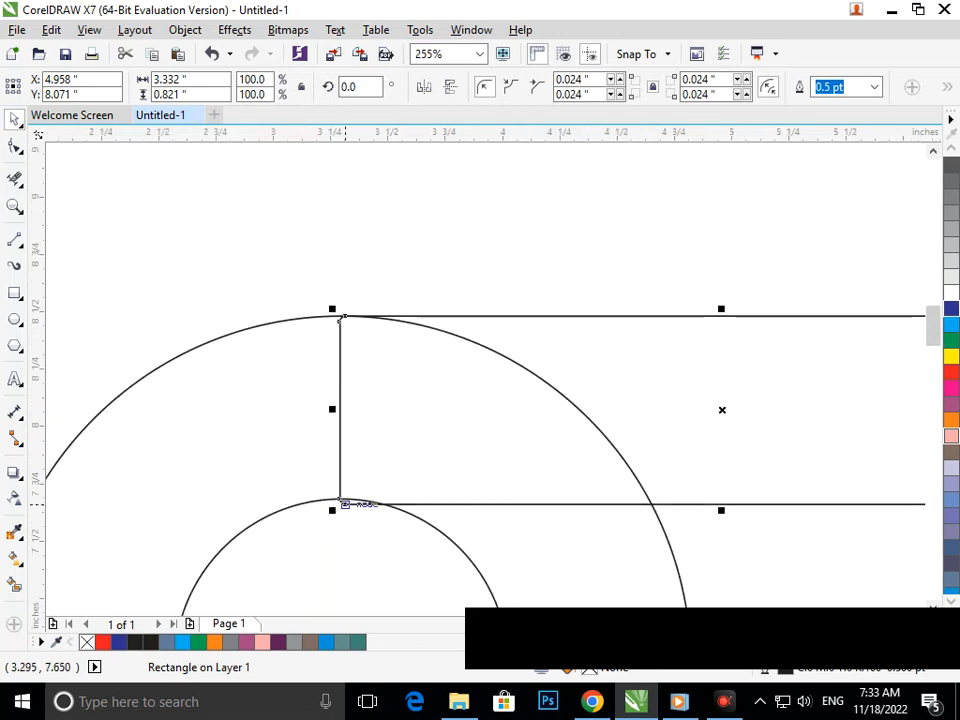
Shift the rounded upper rectangle so its lower edge touches the top of the inner circle.
left_click(340, 498)
scroll(364, 322, "up", 5)
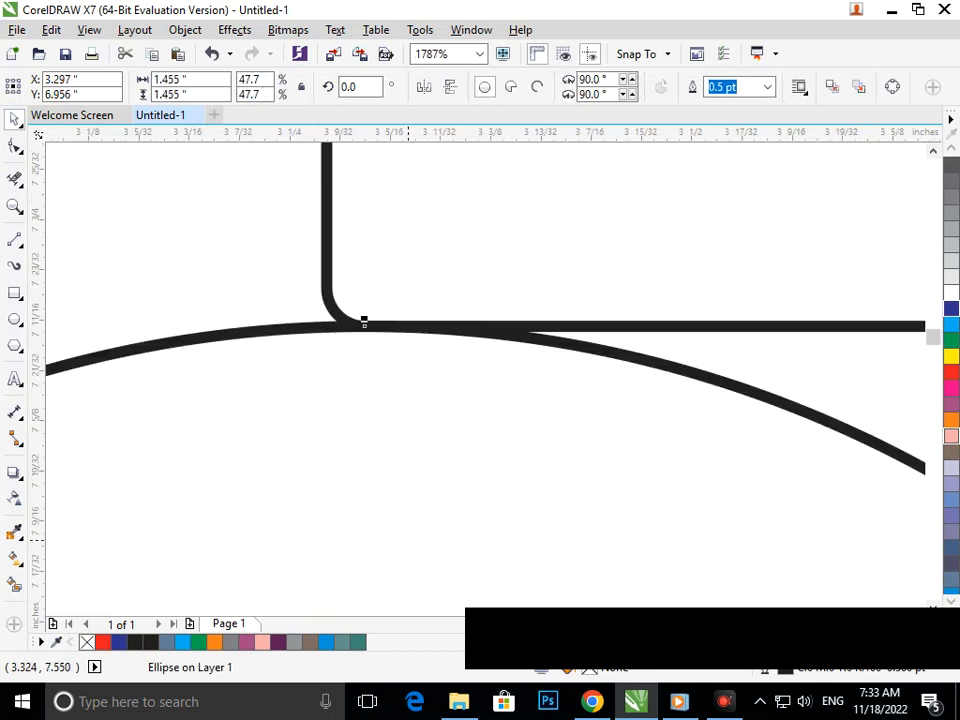
scroll(364, 322, "down", 4)
scroll(340, 312, "up", 5)
left_click(14, 147)
left_click(417, 306)
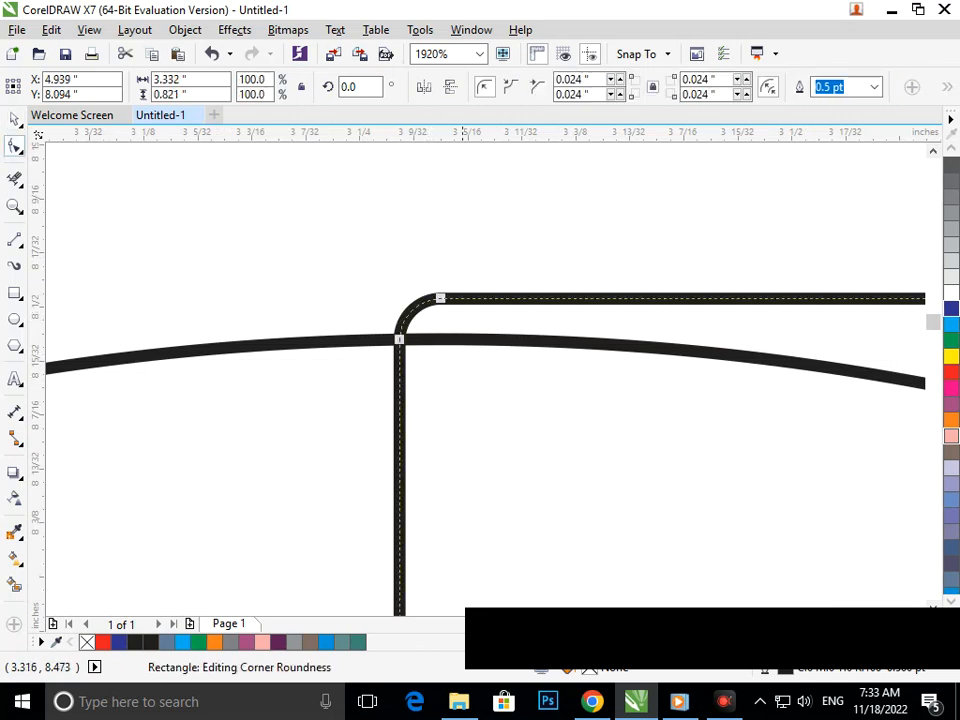
scroll(410, 338, "down", 4)
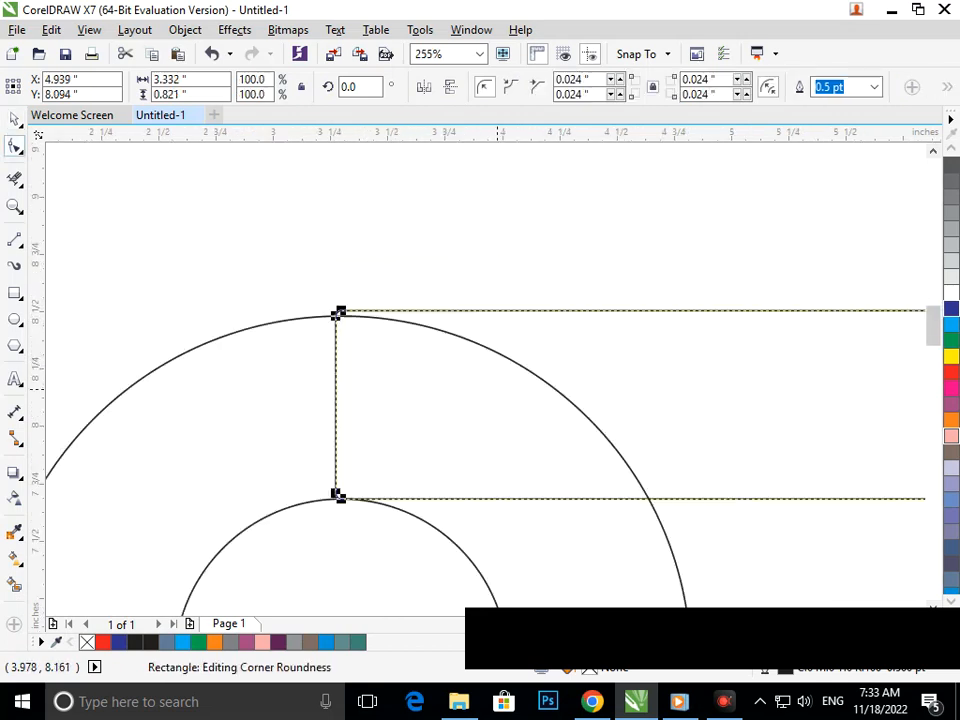
scroll(366, 357, "down", 4)
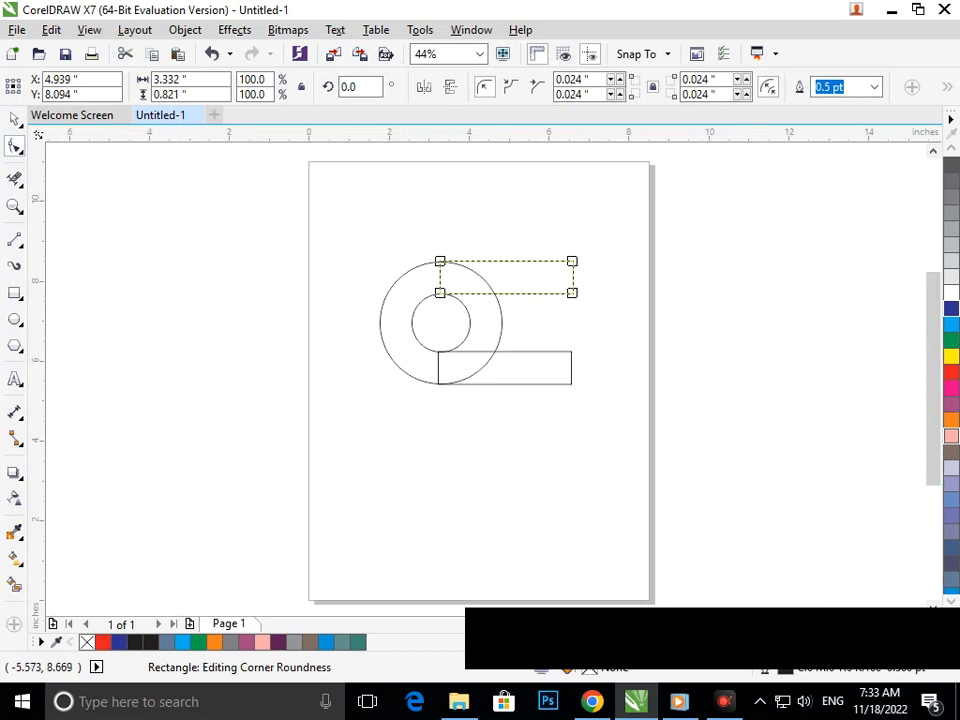
Replace the rounded upper rectangle with a copy of the lower one, its top edge meeting the outer circle's top.
left_click(14, 118)
left_click(393, 338)
left_click(540, 275)
key("Escape")
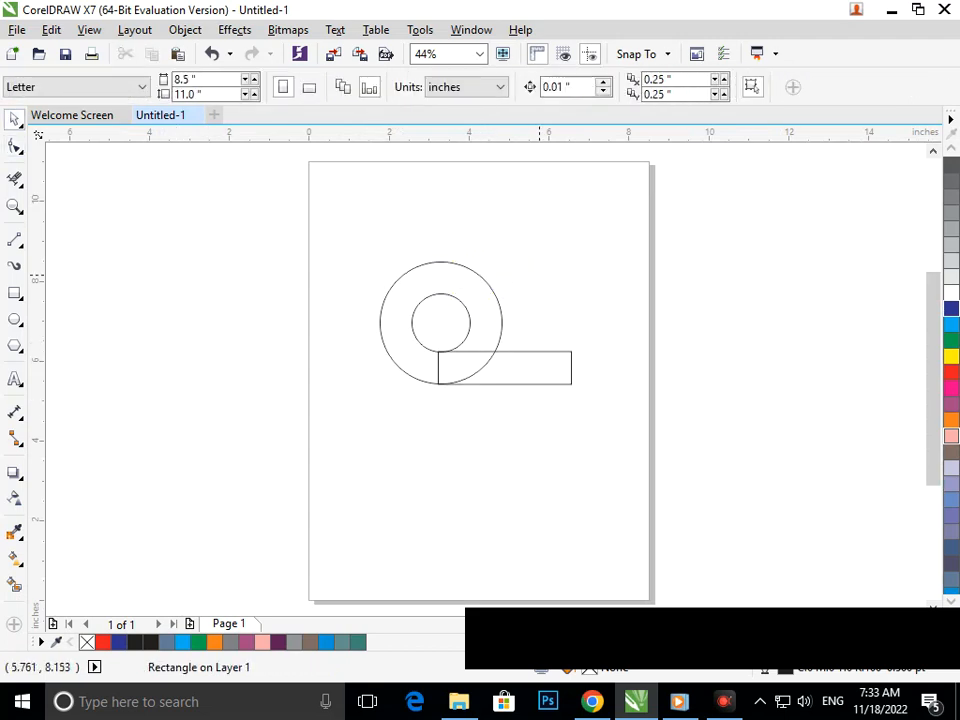
mouse_move(524, 283)
left_mouse_down()
mouse_move(524, 323)
mouse_move(523, 282)
left_mouse_up()
scroll(455, 260, "up", 3)
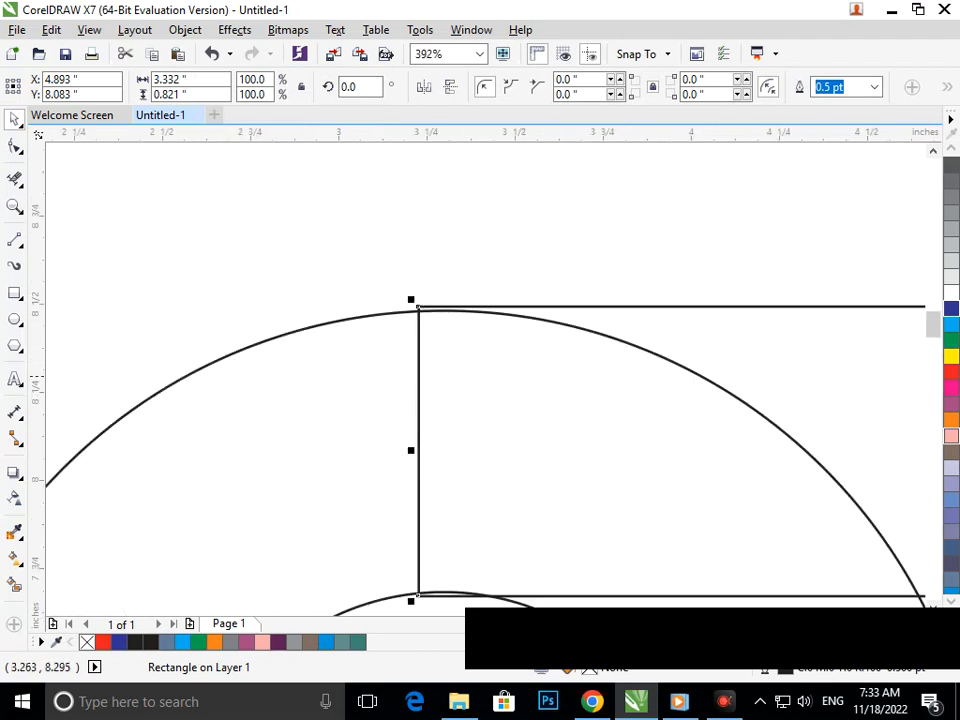
left_click_drag(419, 372, 419, 377)
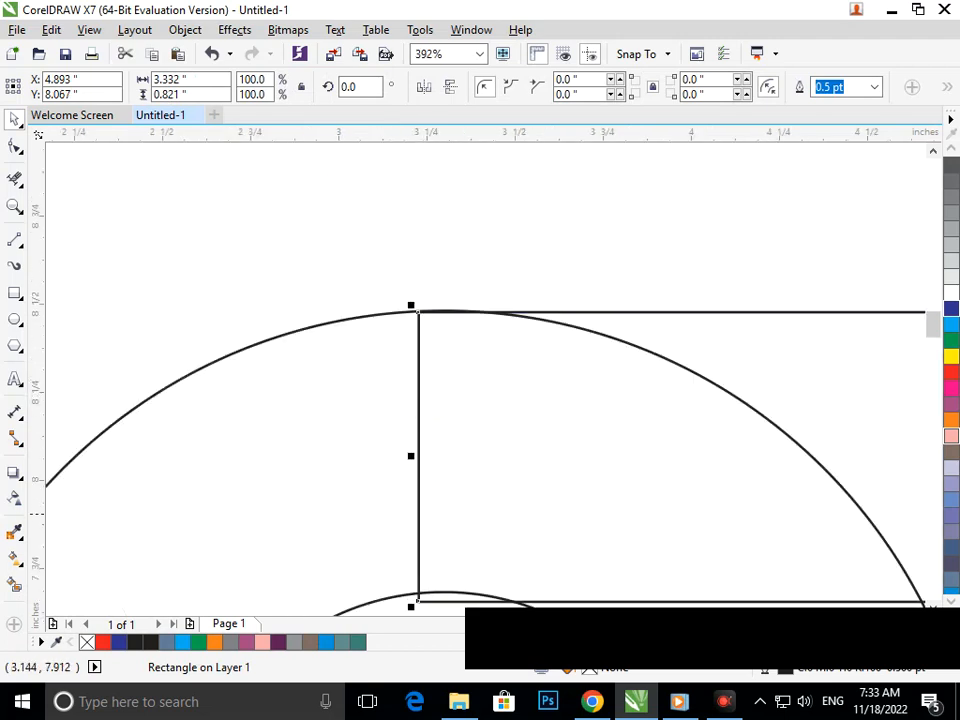
Adjust the upper rectangle's height to about 0.8 inches so its lower edge meets the inner circle's top.
scroll(264, 207, "down", 2)
left_click_drag(606, 394, 605, 377)
scroll(362, 478, "up", 5)
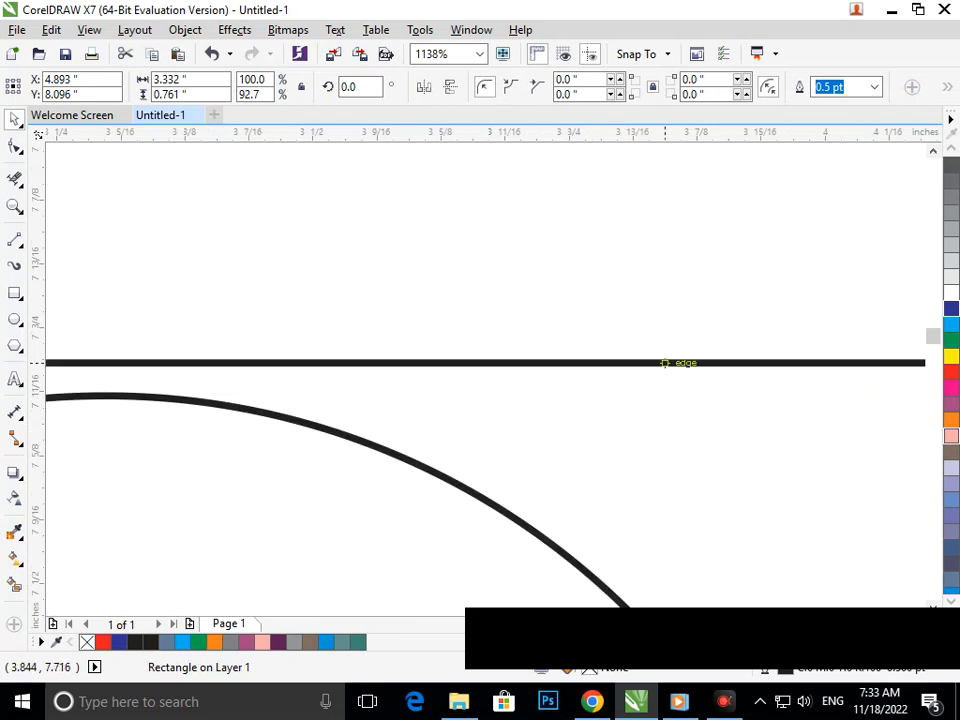
scroll(600, 370, "down", 5)
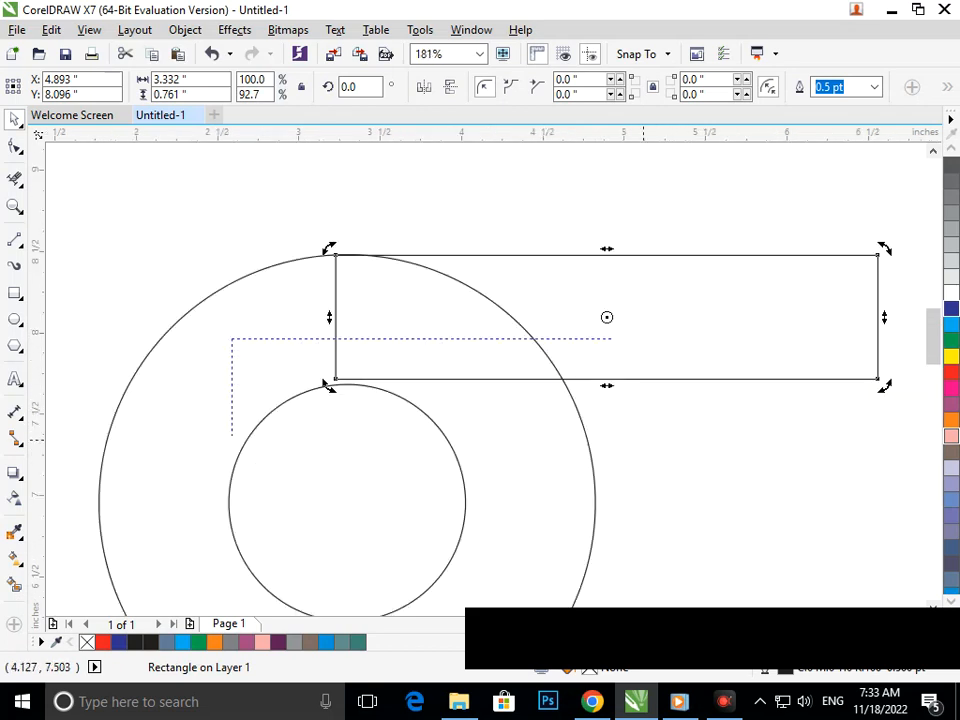
scroll(577, 415, "up", 1)
left_click(619, 362)
left_click_drag(619, 362, 620, 370)
scroll(586, 413, "down", 1)
scroll(470, 293, "down", 3)
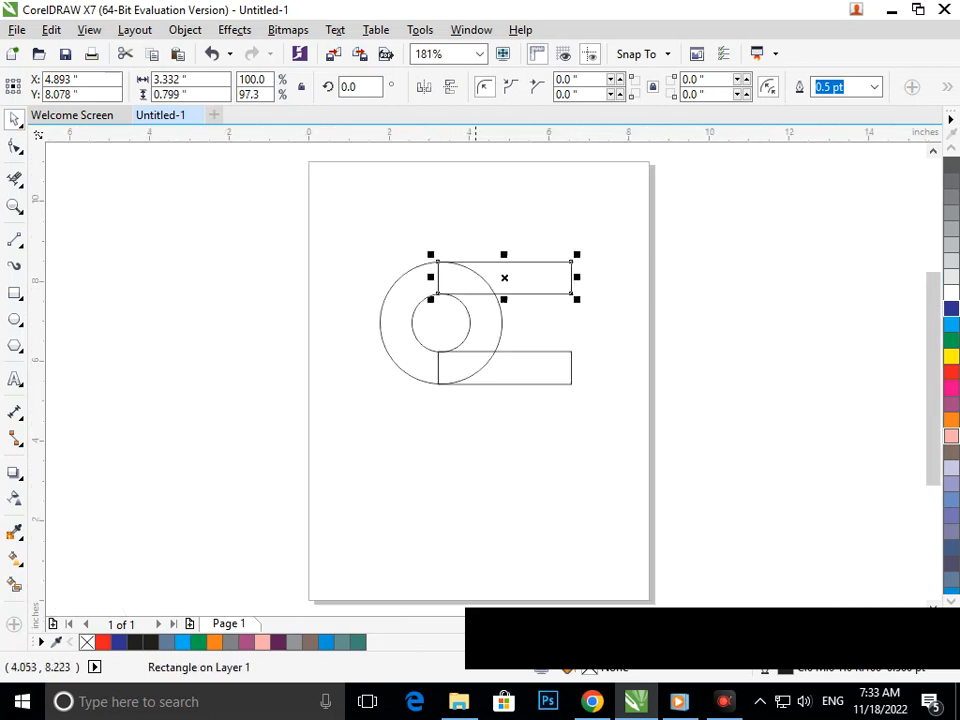
Replace the lower rectangle with a copy of the upper one, placed across the ring's band at the bottom.
left_click(515, 385)
key("Delete")
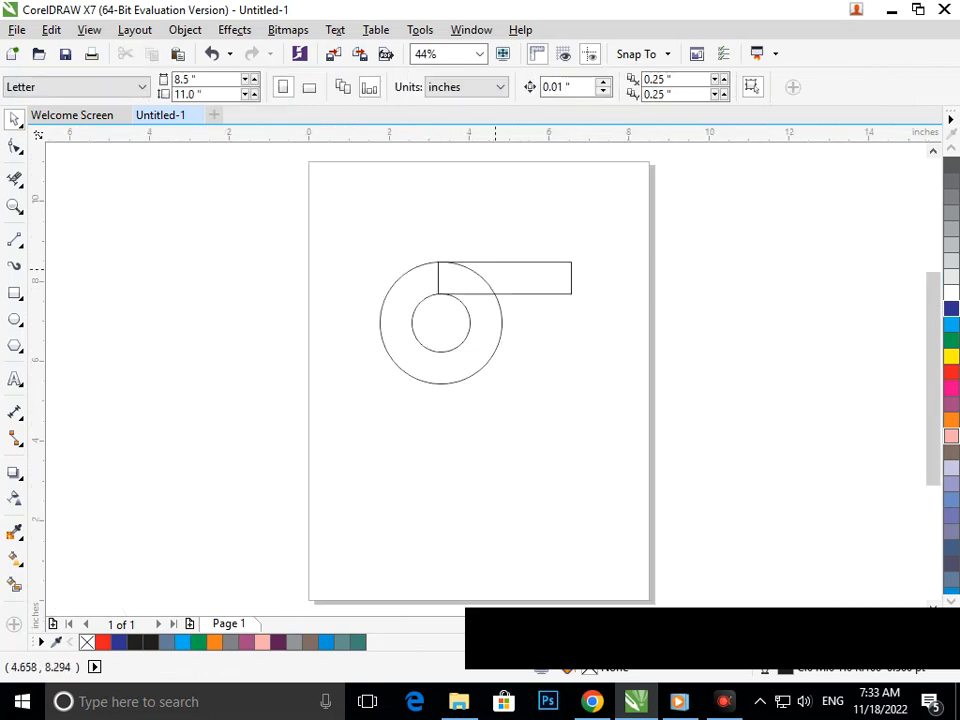
left_click_drag(493, 264, 496, 355)
key("Escape")
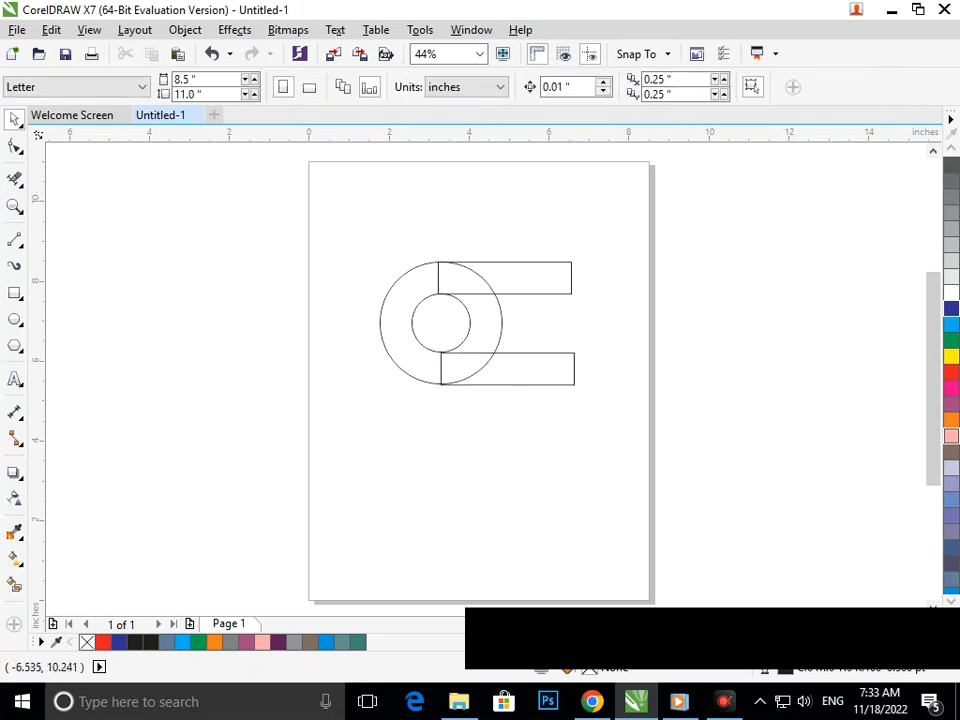
Try deleting the inner circle and the outer circle's arc between the two rectangles, then undo it.
left_click(14, 179)
left_click_drag(419, 327, 568, 316)
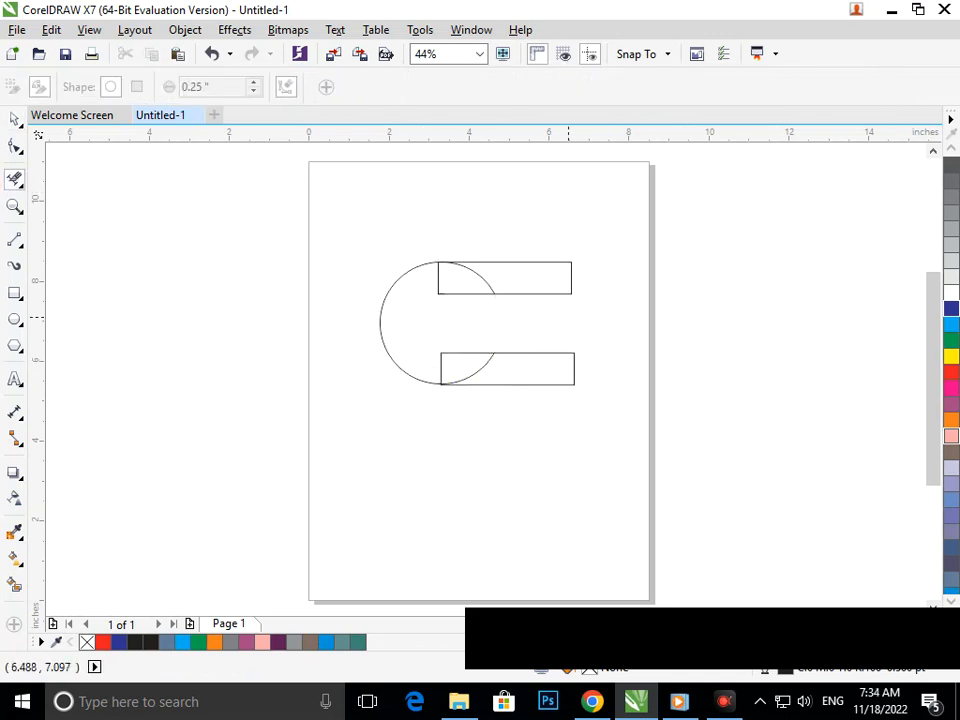
key("ctrl+z")
key("ctrl+shift+z")
key("ctrl+z")
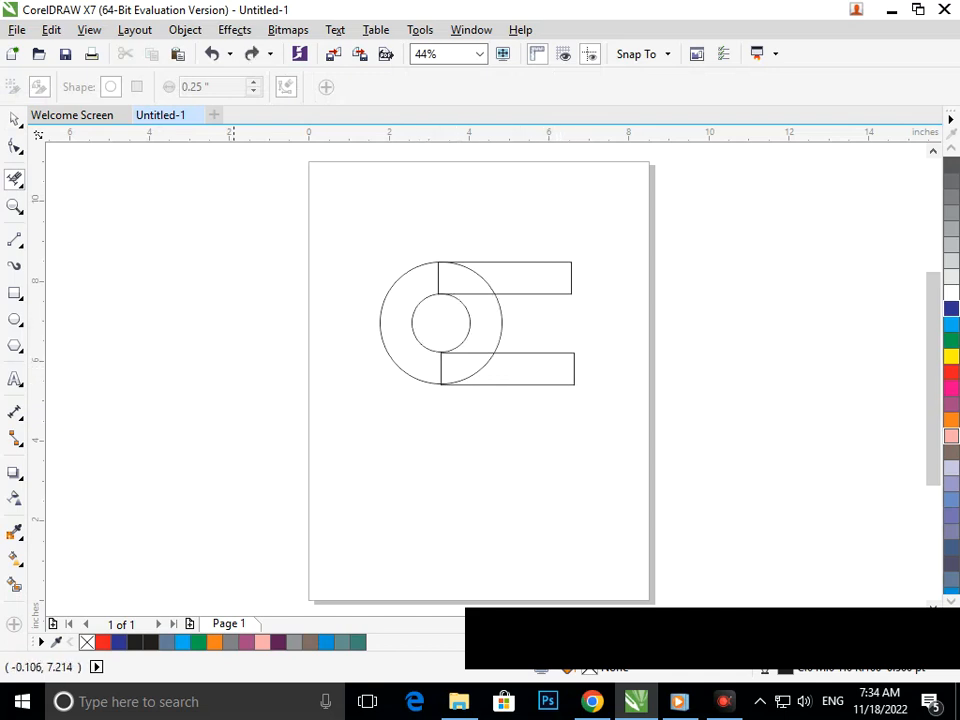
Enlarge the lower rectangle to about 3.75 by 0.9 inches and the upper one to about 3.8 by 0.91 inches, overlapping the circles.
left_click(14, 118)
left_click(546, 380)
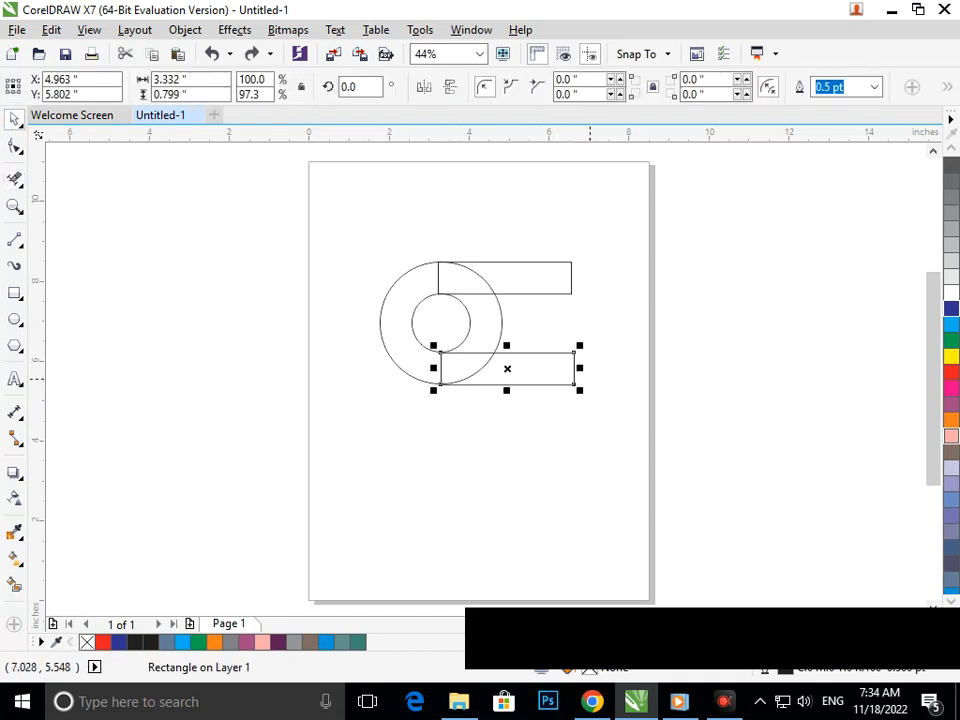
left_click_drag(575, 386, 591, 402)
key("ctrl+Up")
key("ctrl+Up")
key("ctrl+Up")
key("ctrl+Up")
key("ctrl+Up")
key("ctrl+Right")
key("ctrl+Right")
key("ctrl+Right")
key("ctrl+Right")
key("ctrl+Right")
key("ctrl+Right")
key("ctrl+Right")
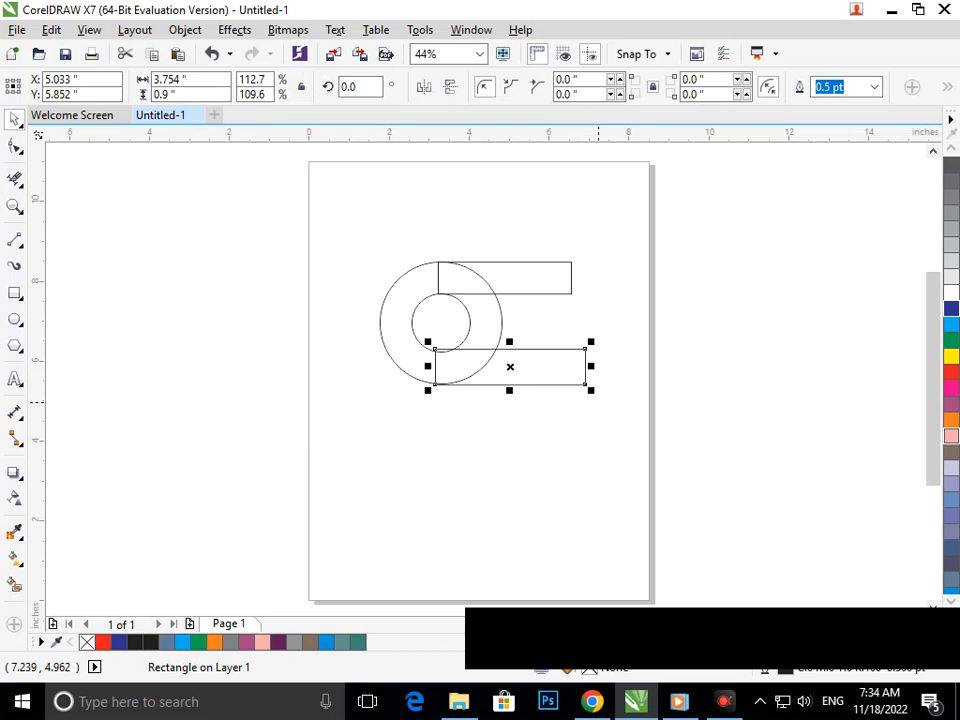
left_click(561, 280)
left_click_drag(570, 293, 586, 296)
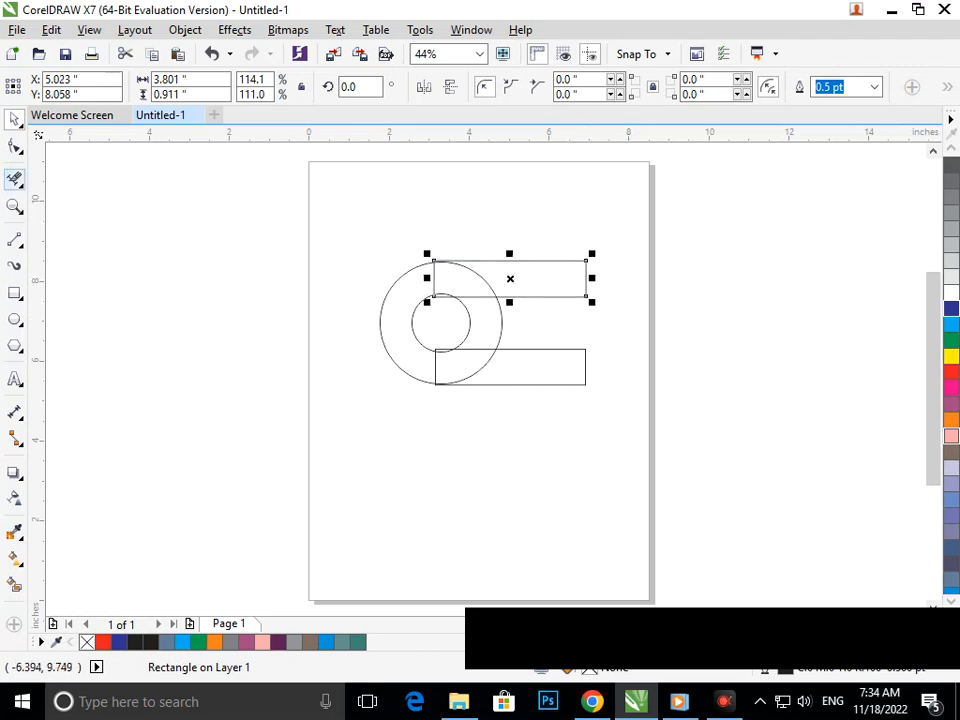
Delete the circle segments between the two rectangles and the outer circle's arc inside the upper rectangle.
left_click(14, 178)
left_click(450, 321)
left_click(504, 321)
left_click(428, 283)
key("ctrl+z")
left_click_drag(484, 285, 508, 268)
key("ctrl+z")
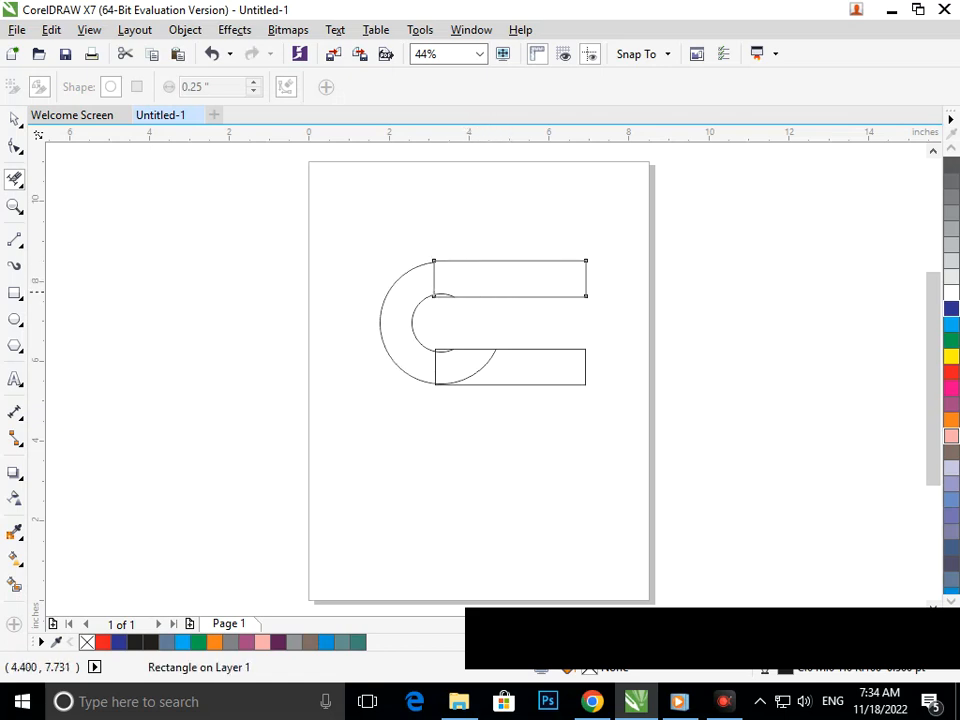
Delete the rectangles' left edges and the leftover arc pieces inside them to leave one open U-shaped outline.
scroll(405, 262, "up", 5)
left_click(578, 378)
scroll(396, 252, "down", 5)
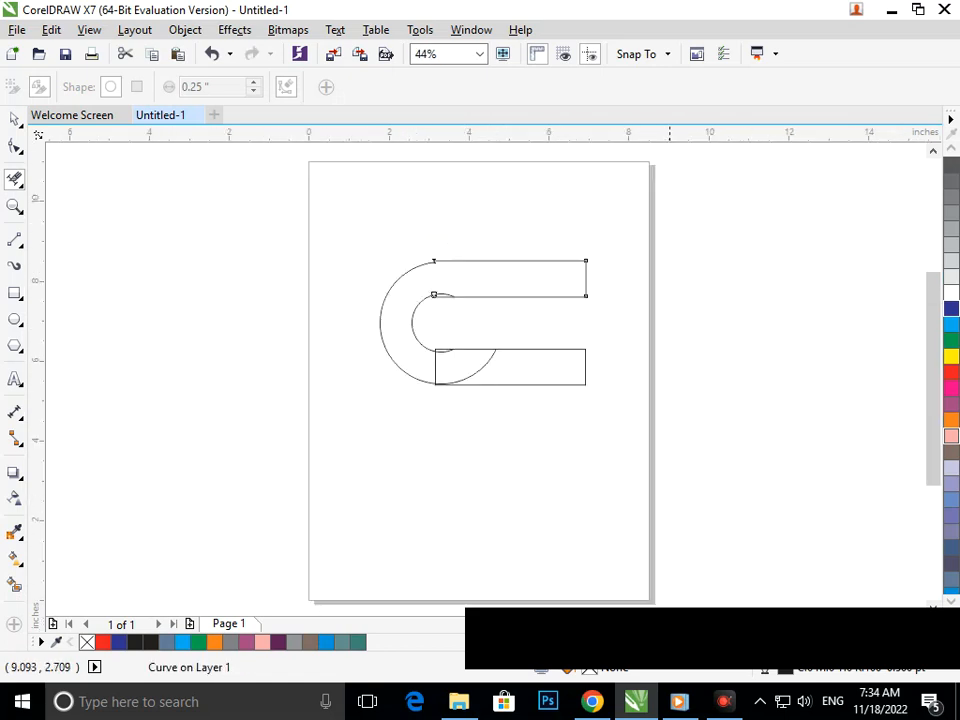
scroll(441, 290, "up", 6)
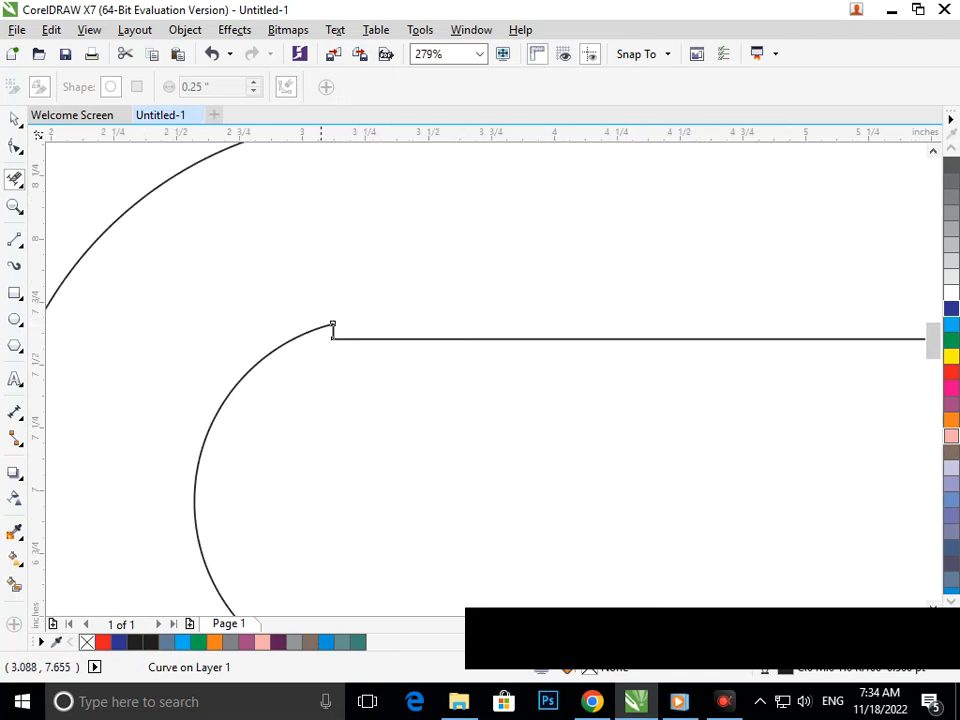
scroll(390, 340, "down", 6)
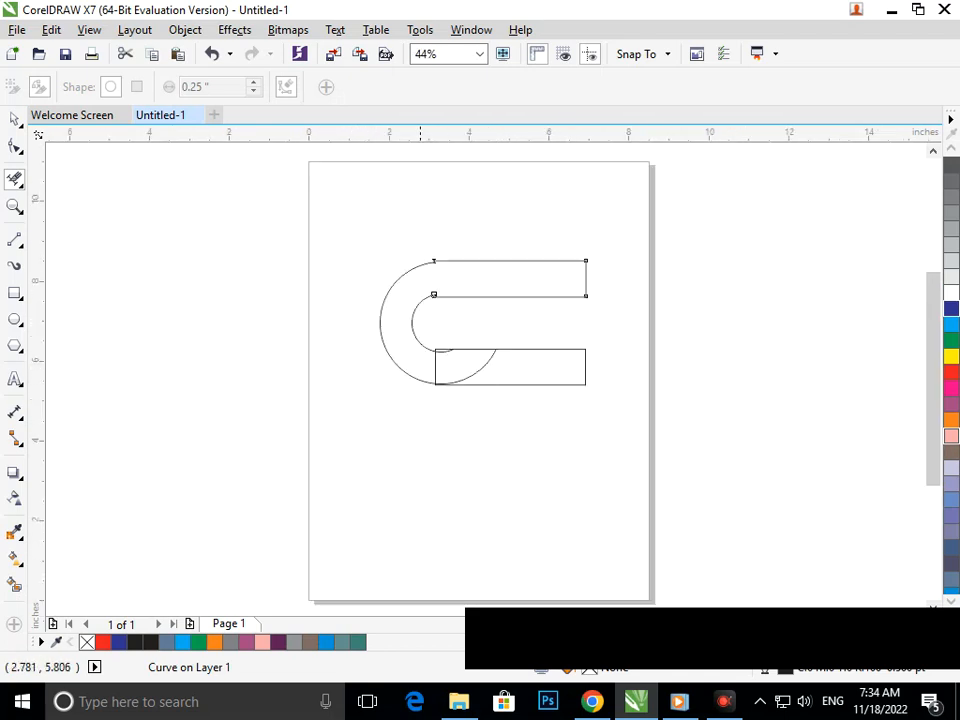
scroll(491, 378, "up", 7)
left_click(492, 399)
Move the outer arc's upper end node onto the top edge of the upper bar.
key("F3")
scroll(424, 344, "up", 7)
key("F2")
left_click_drag(437, 328, 579, 450)
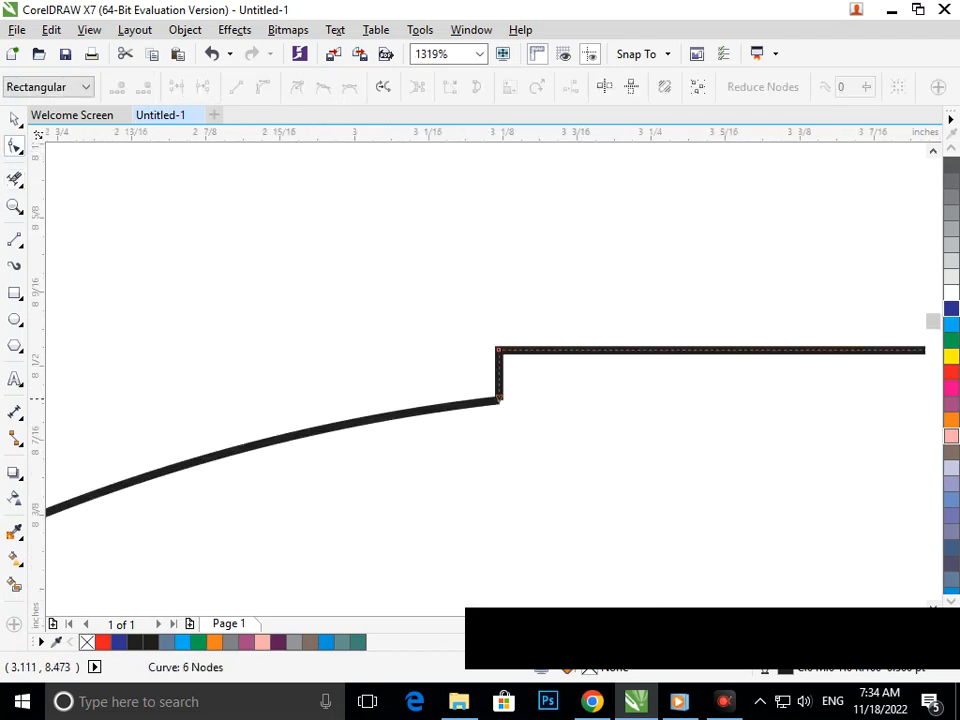
left_click_drag(498, 399, 461, 349)
left_click(497, 399)
left_click_drag(497, 399, 461, 349)
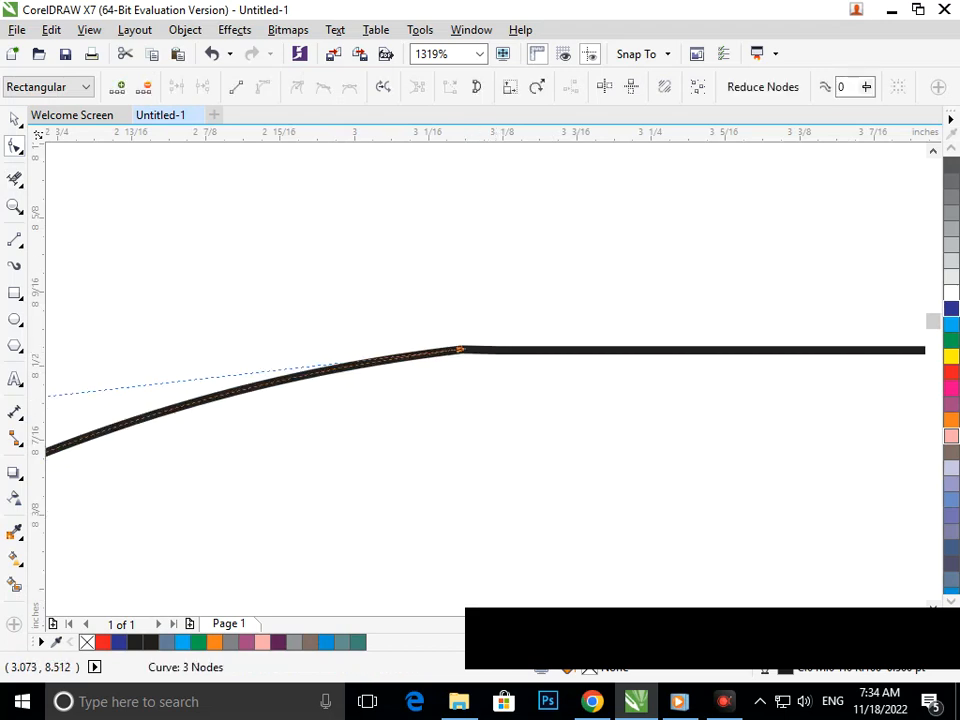
scroll(461, 349, "down", 6)
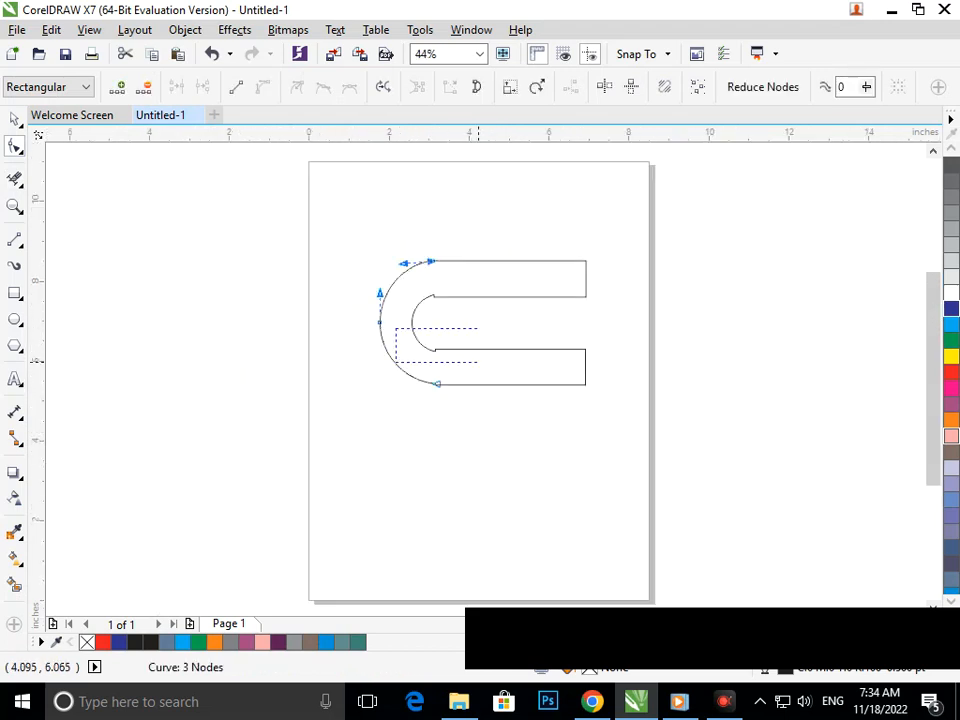
Move the inner arc's lower end node onto the corner of the lower bar's upper edge.
scroll(464, 445, "up", 4)
left_click_drag(461, 437, 463, 413)
left_click(462, 437)
scroll(463, 413, "down", 4)
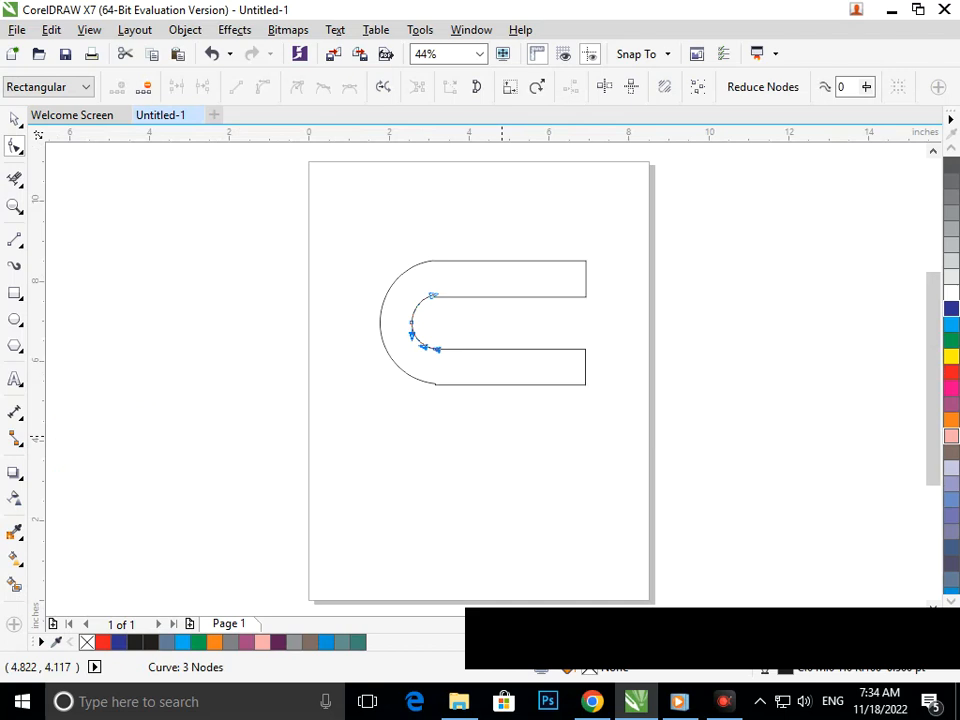
Move the inner arc's upper end onto the upper bar's corner and collapse the leftover vertical stub into it.
scroll(432, 295, "up", 6)
left_click_drag(437, 350, 435, 432)
left_click(437, 348)
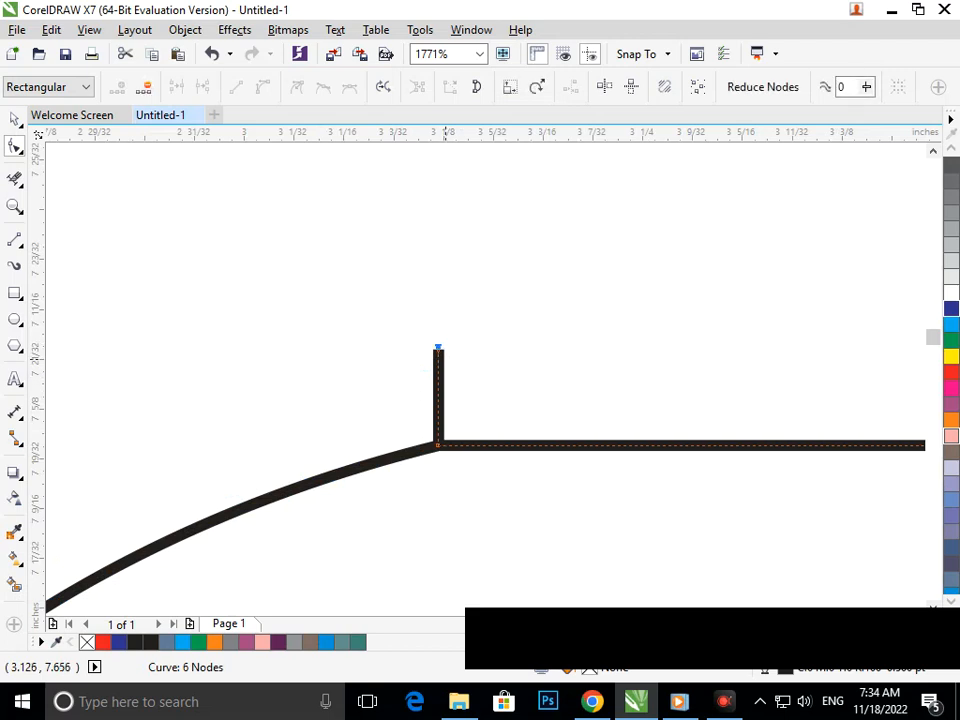
left_click_drag(437, 350, 437, 446)
scroll(328, 264, "down", 4)
Move the outer arc's lower end onto the lower bar's corner and pull the leftover vertical stub down into it.
left_click_drag(346, 285, 436, 376)
key("shift+F4")
scroll(433, 293, "up", 10)
left_click_drag(640, 352, 636, 435)
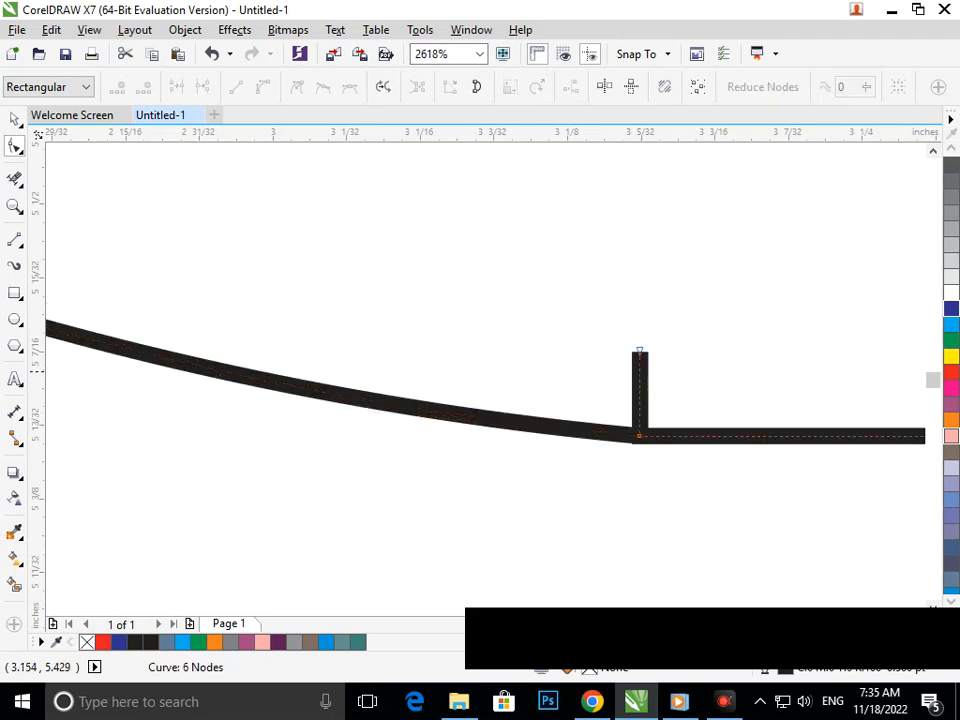
left_click_drag(640, 352, 637, 433)
scroll(440, 400, "down", 10)
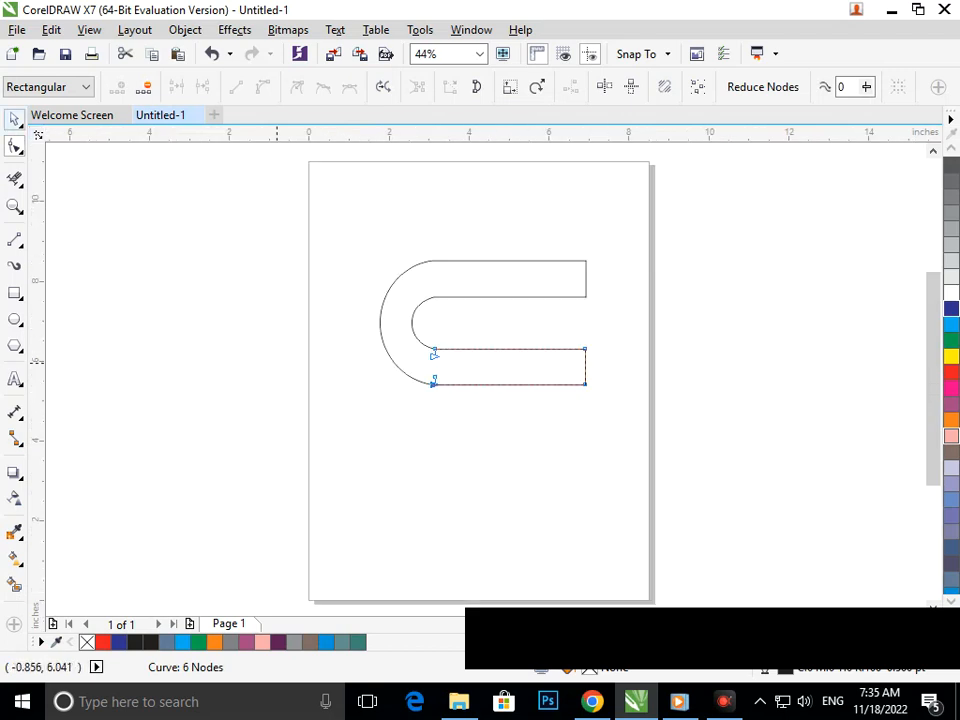
Select the whole U-shaped outline and place a copy of it beyond the page's right edge.
left_click(15, 119)
left_click(95, 139)
left_click_drag(355, 235, 726, 489)
left_click_drag(466, 361, 716, 340)
left_click(666, 486)
Copy the original U outline directly below itself and delete the original's lower bar.
left_click_drag(328, 204, 648, 434)
left_click_drag(505, 354, 503, 486)
left_click(509, 369)
left_click(510, 368)
key("Delete")
Move the lower U copy up to the open arc ends and mirror it horizontally, shifting it slightly right to form an S.
left_click_drag(316, 365, 617, 533)
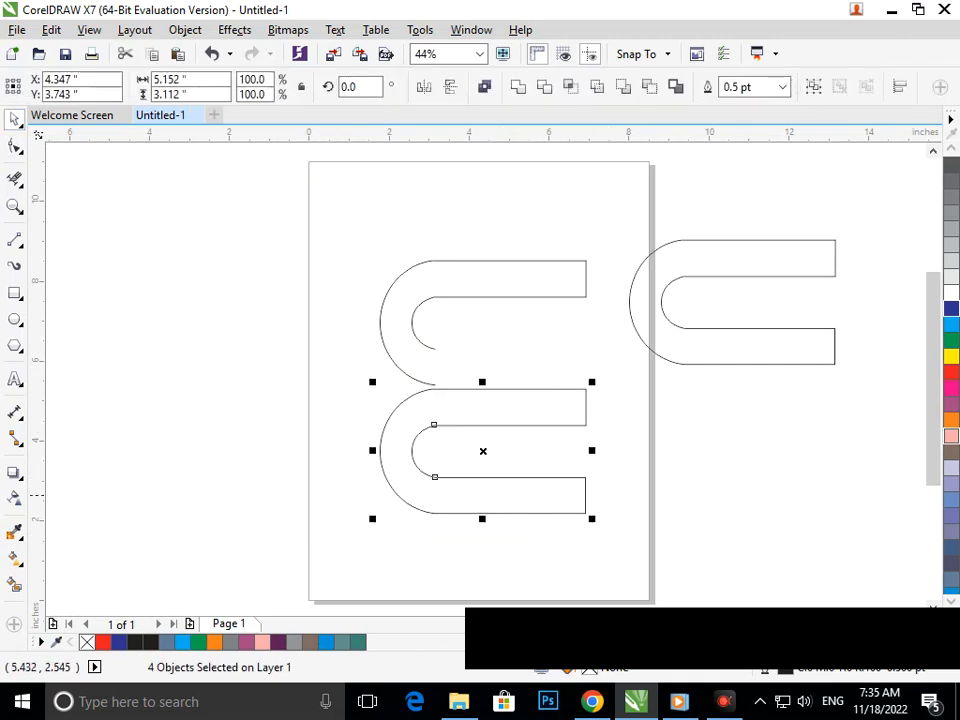
left_click_drag(510, 490, 507, 438)
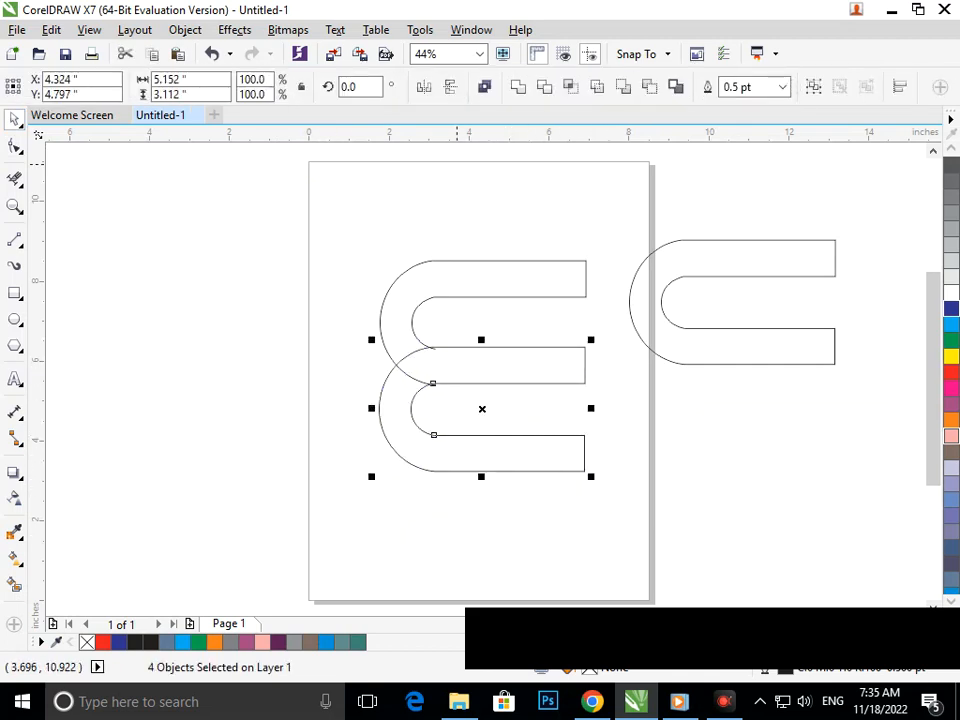
left_click(450, 86)
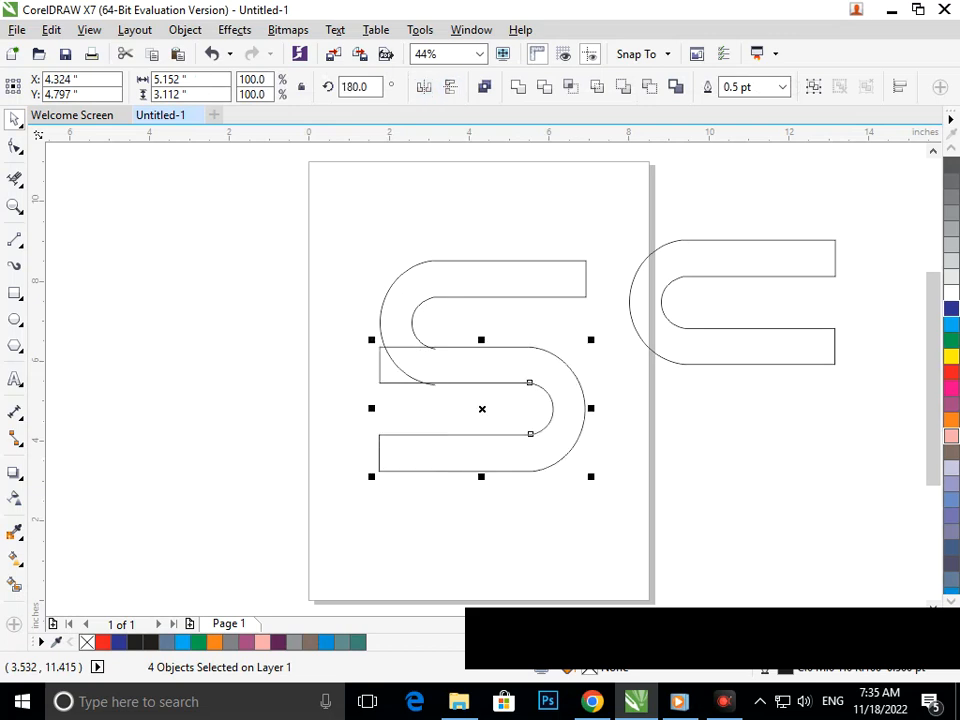
left_click_drag(533, 365, 542, 365)
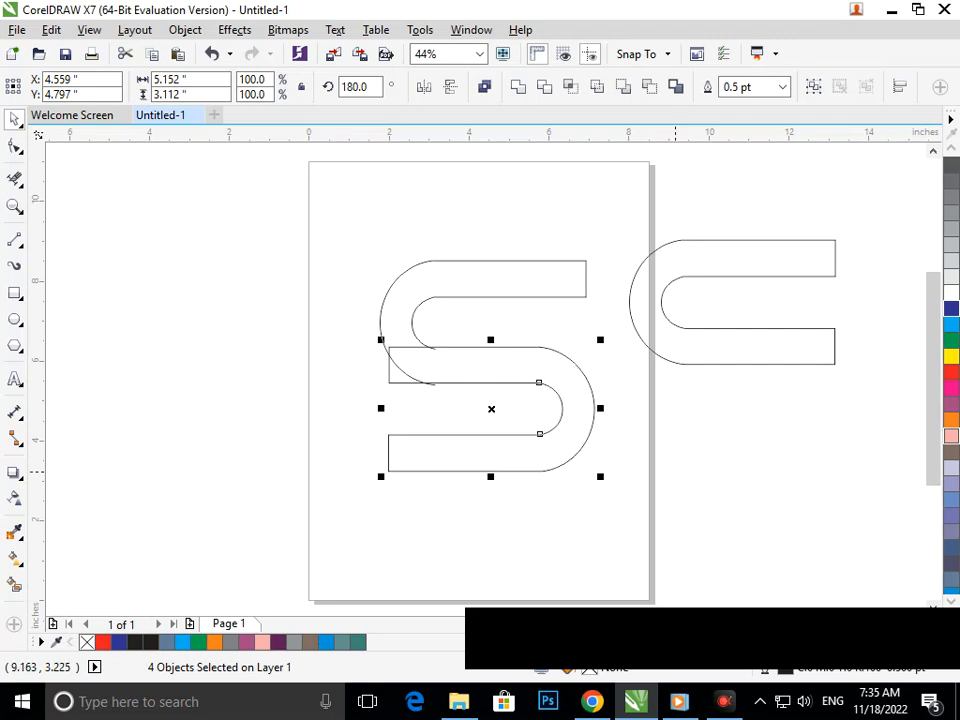
Trim the overlapping end of the middle bar and the outer arc's overhang with Virtual Segment Delete.
key("Escape")
left_click(14, 179)
left_click_drag(309, 268, 373, 354)
scroll(403, 389, "up", 1)
scroll(481, 394, "up", 3)
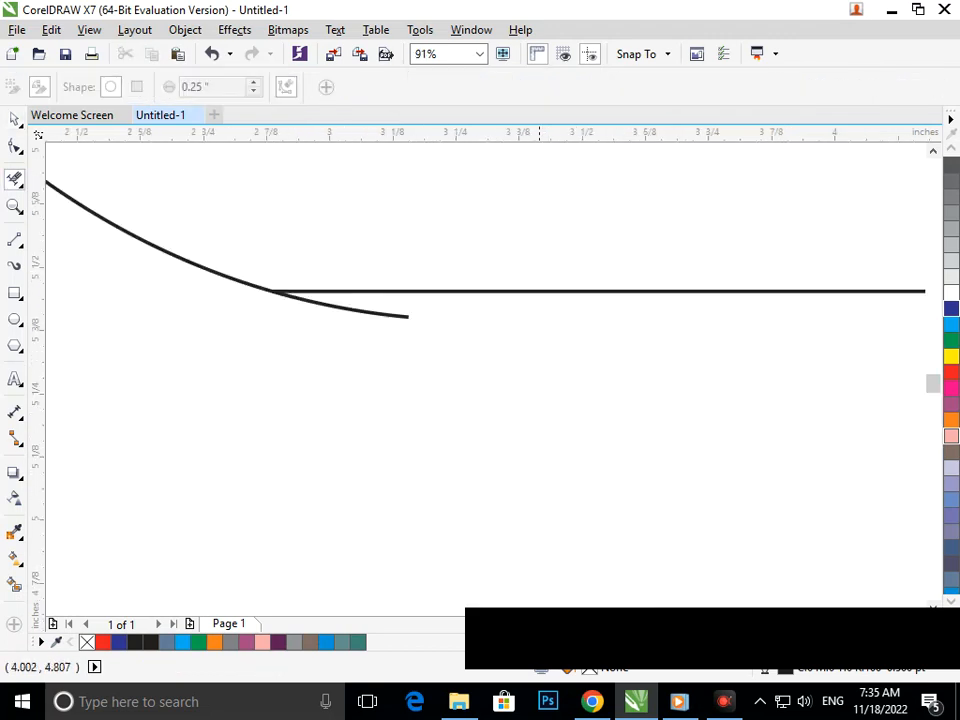
left_click(386, 313)
scroll(444, 362, "down", 3)
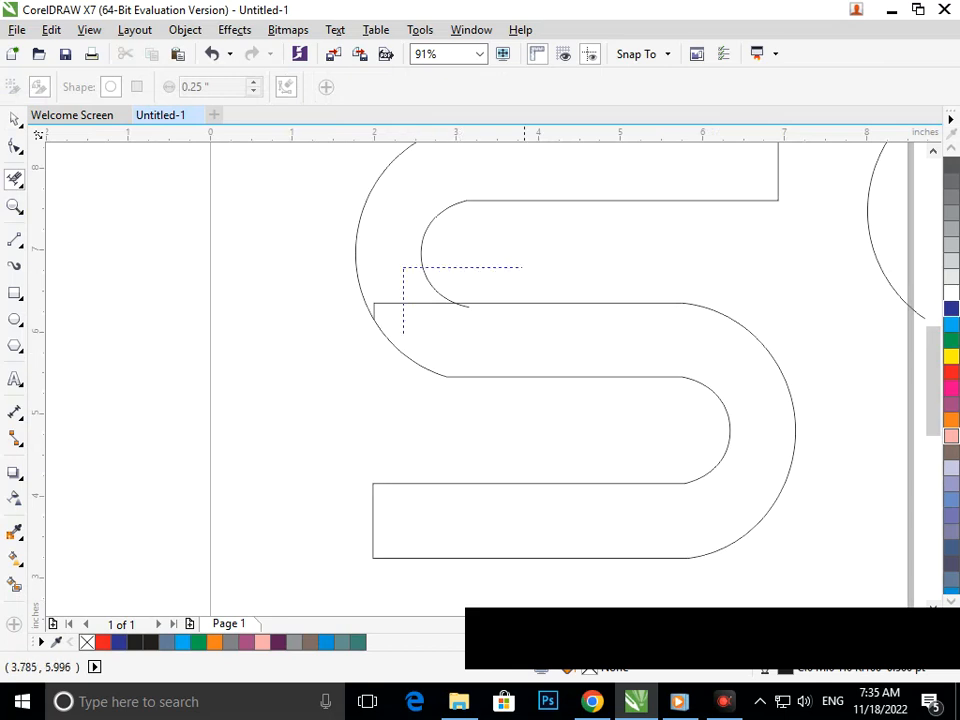
Delete the leftover inner-arc overhang and bar-end segments inside the S, undoing the excess deletion.
left_click_drag(524, 333, 529, 338)
left_click(483, 404)
left_click_drag(303, 341, 371, 409)
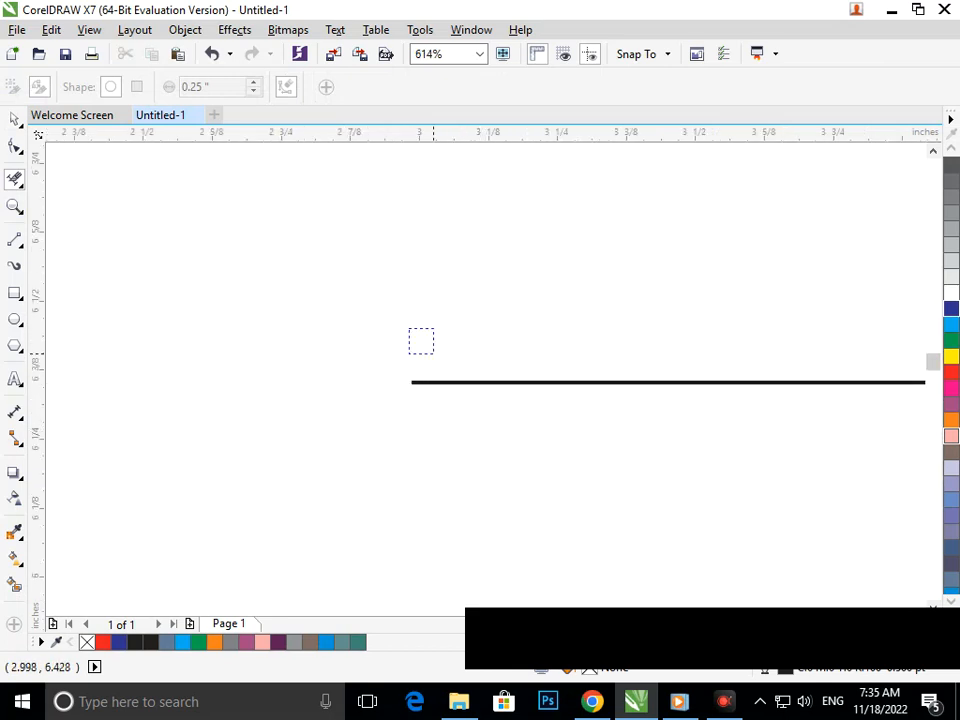
scroll(421, 341, "down", 3)
key("ctrl+z")
left_click(414, 303)
scroll(481, 370, "down", 2)
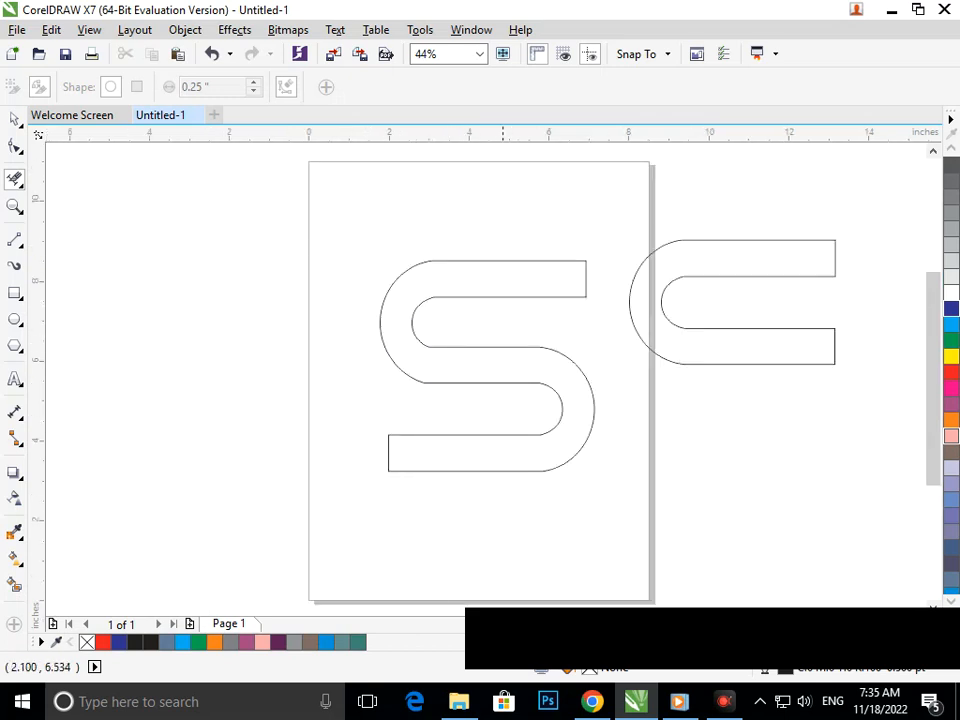
Mirror the spare U outline horizontally and move it farther right, clear of the page.
key("space")
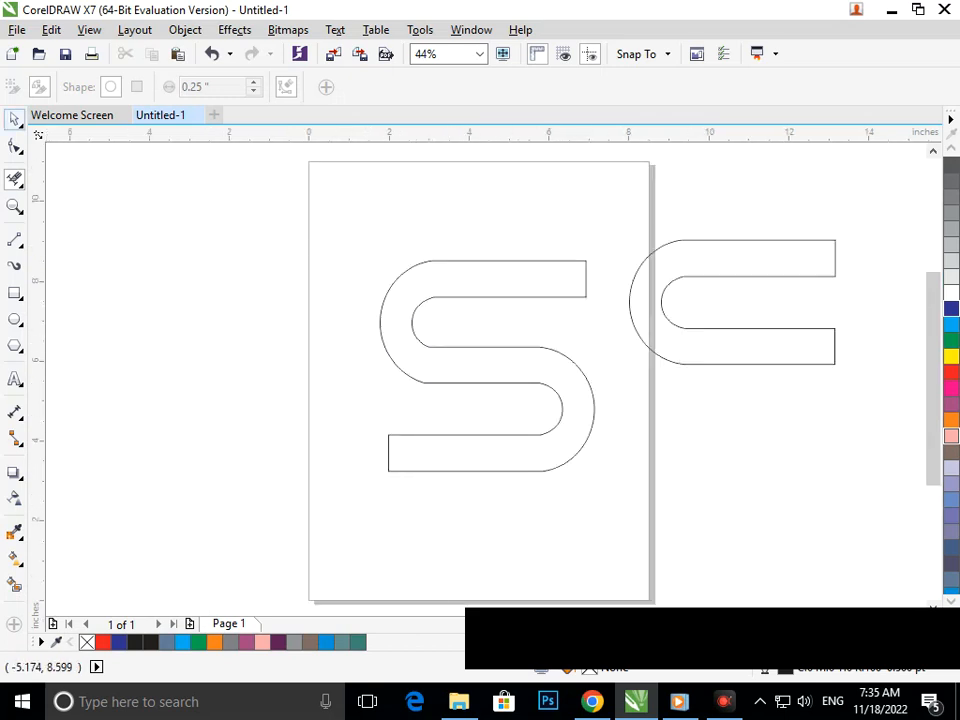
scroll(347, 314, "down", 1)
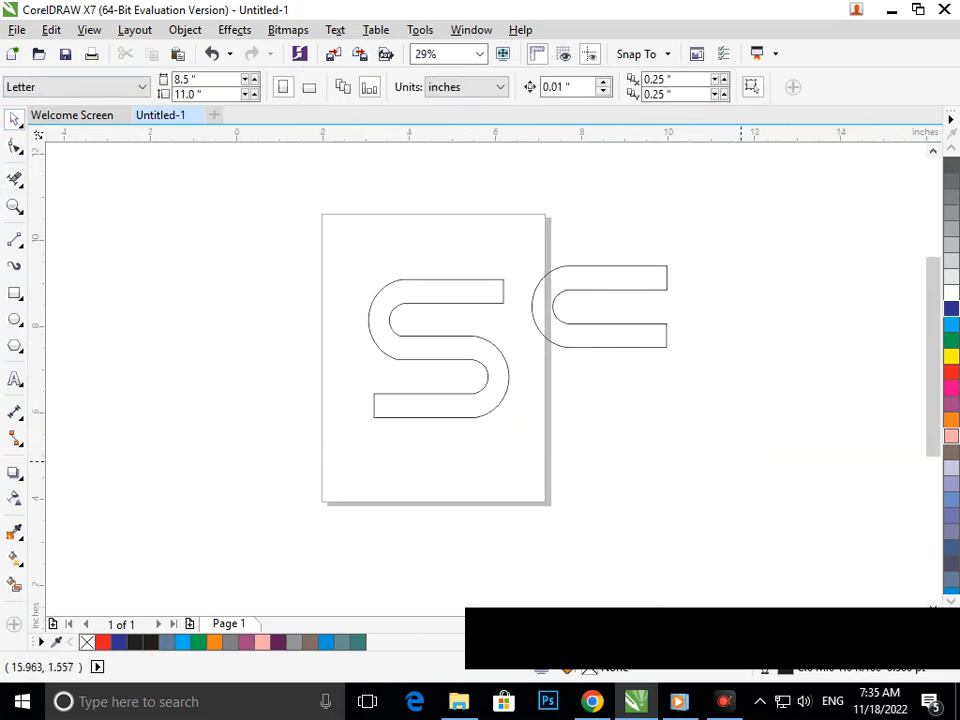
scroll(452, 240, "up", 1)
left_click_drag(513, 226, 765, 418)
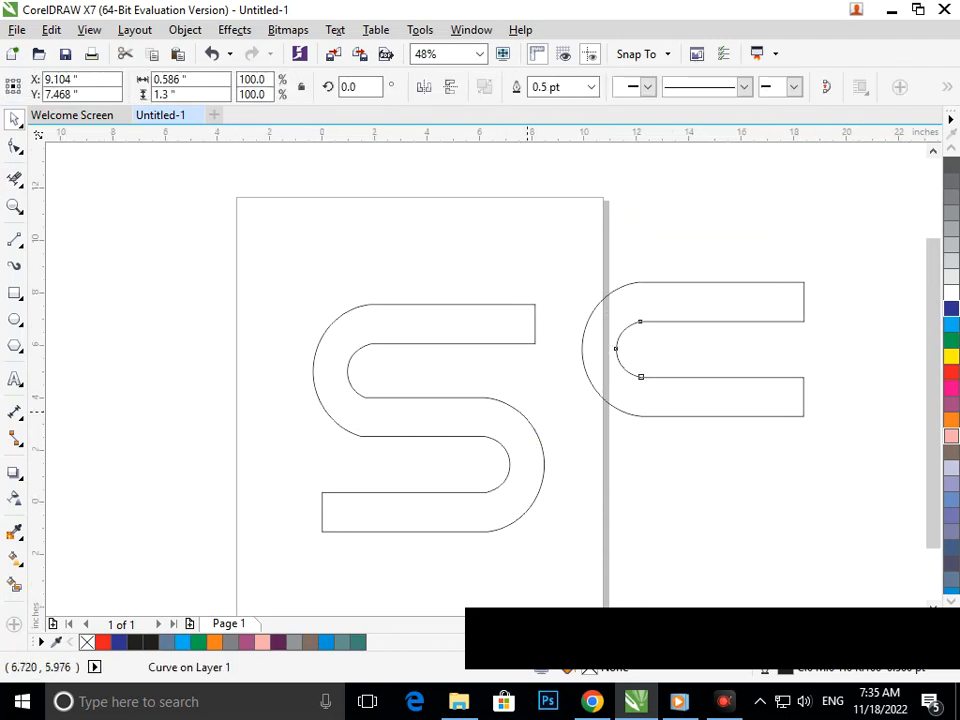
scroll(507, 262, "down", 1)
left_click_drag(530, 240, 720, 381)
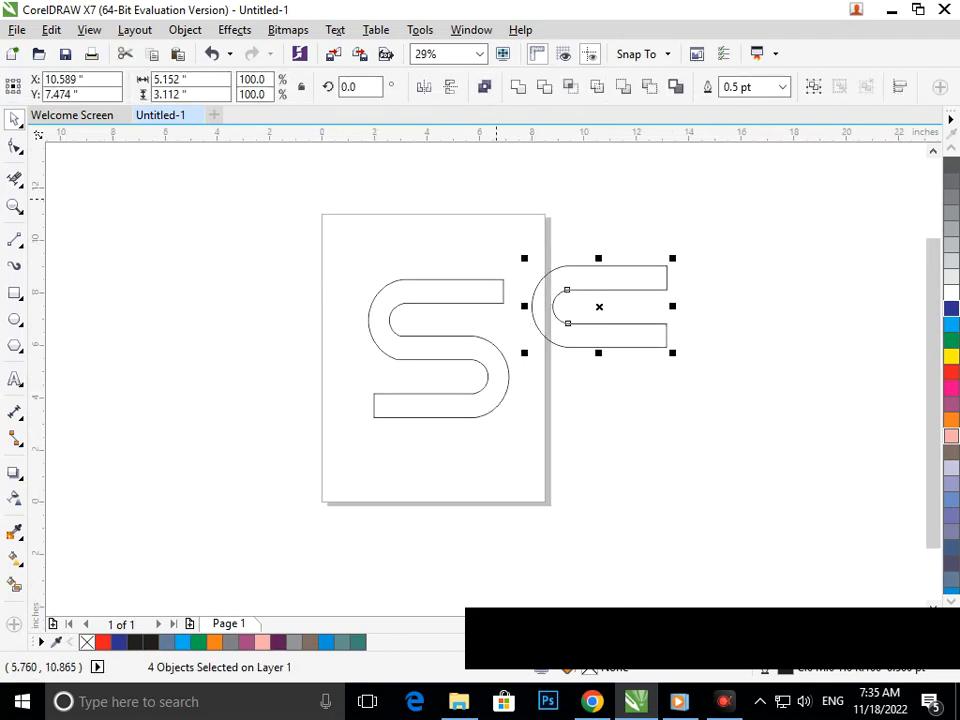
left_click(424, 87)
left_click_drag(602, 338, 650, 346)
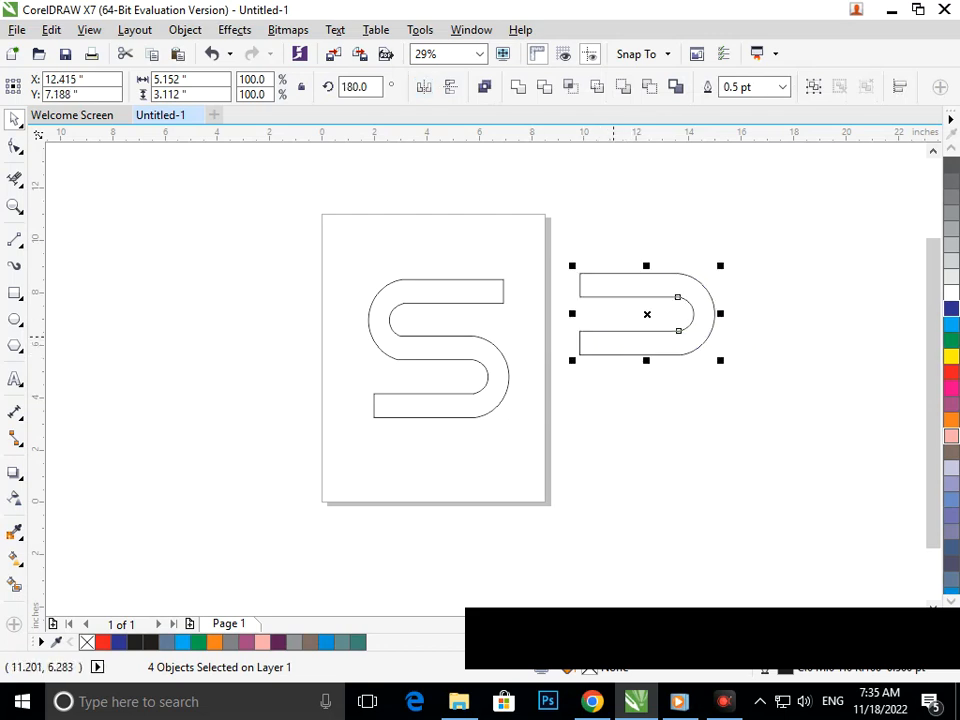
Stretch the mirrored outline's upper bar leftward to a width of about 4.23 in.
left_click(191, 230)
left_click_drag(553, 236, 690, 305)
left_click_drag(576, 285, 613, 285)
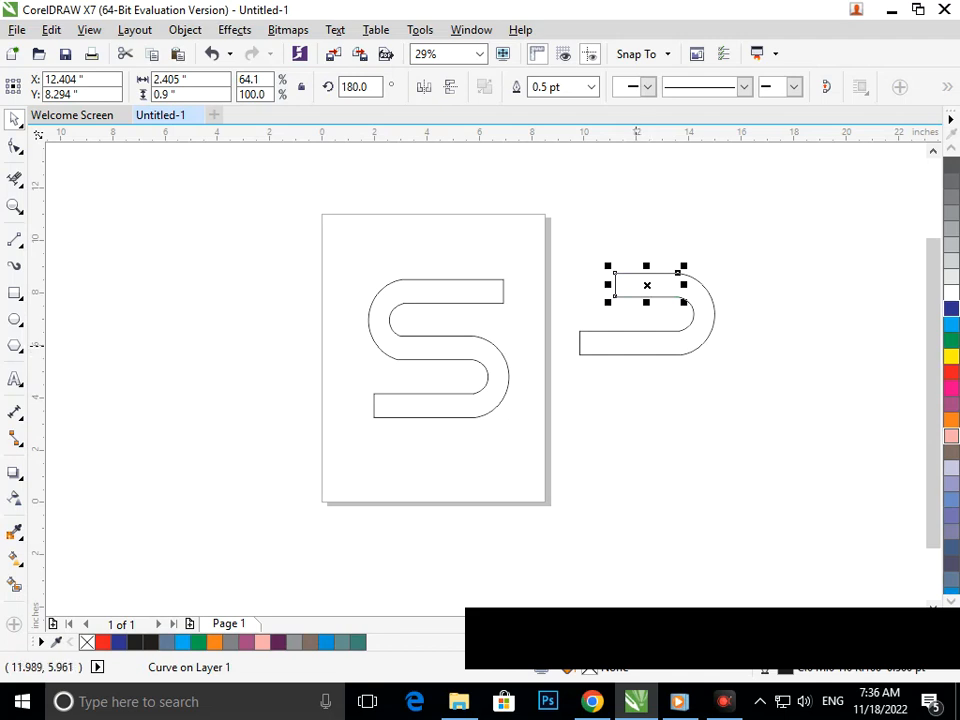
left_click_drag(607, 285, 560, 288)
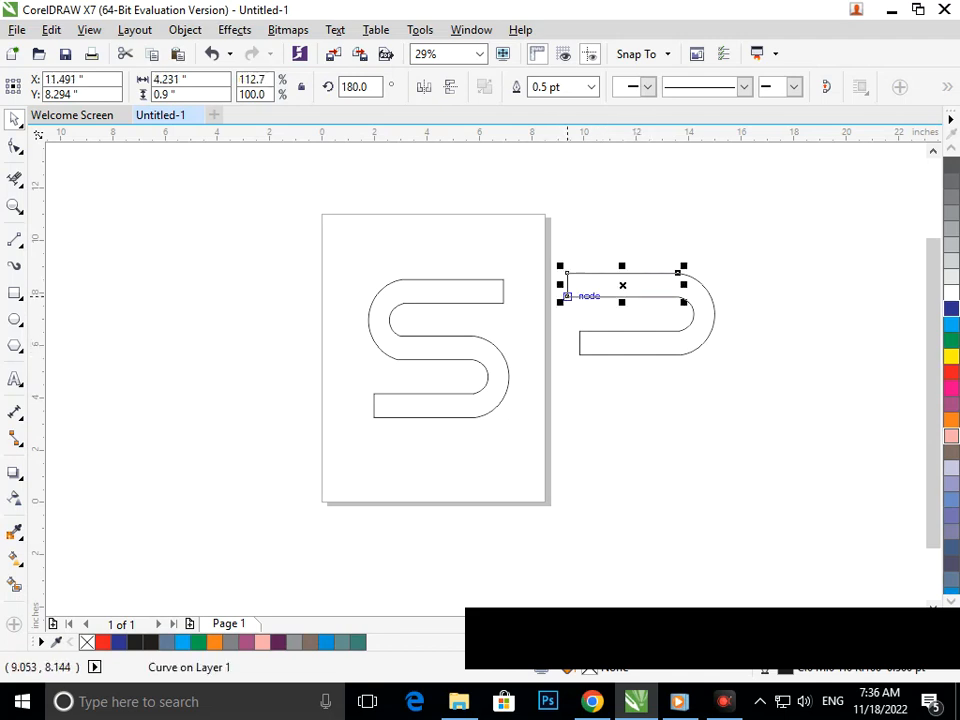
left_click(560, 288)
Shorten the mirrored outline's lower bar and place a copy of the bar below the shape.
left_click(579, 342)
left_click_drag(579, 342, 638, 397)
left_click(589, 341)
right_click(638, 397)
Rotate the copied bar to a slightly slanted upright and move it across the lower bar as the P's leg.
left_click_drag(587, 427, 654, 483)
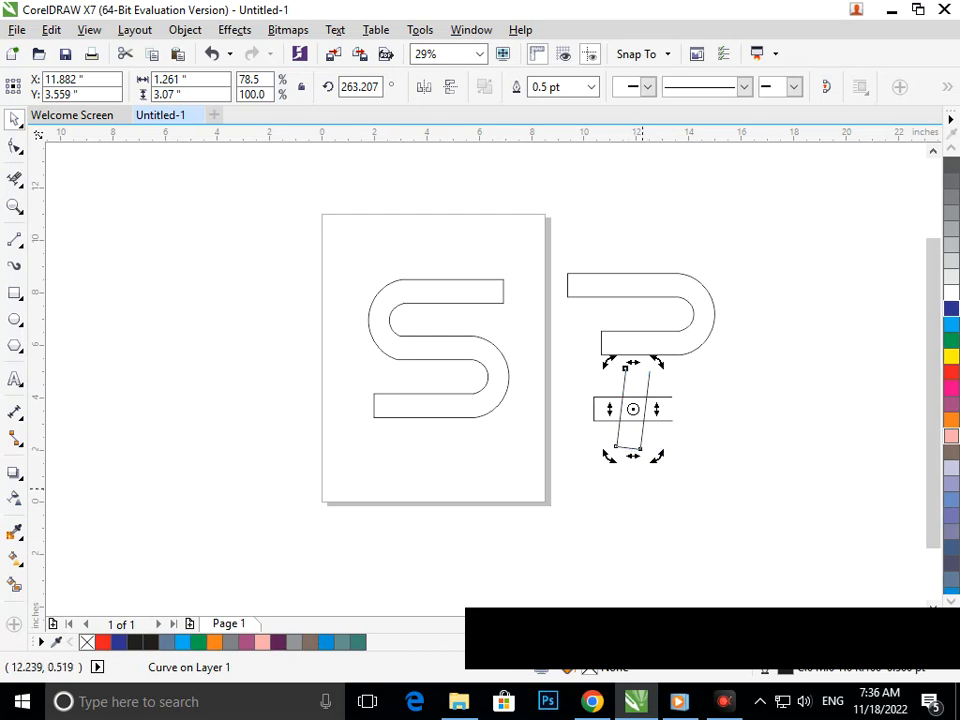
key("ctrl+z")
left_click_drag(588, 428, 605, 462)
left_click(618, 445)
left_click_drag(595, 513, 663, 367)
left_click_drag(649, 431, 642, 404)
Trim the overlapping segments where the slanted leg crosses the lower bar, leaving a continuous P outline.
left_click(15, 179)
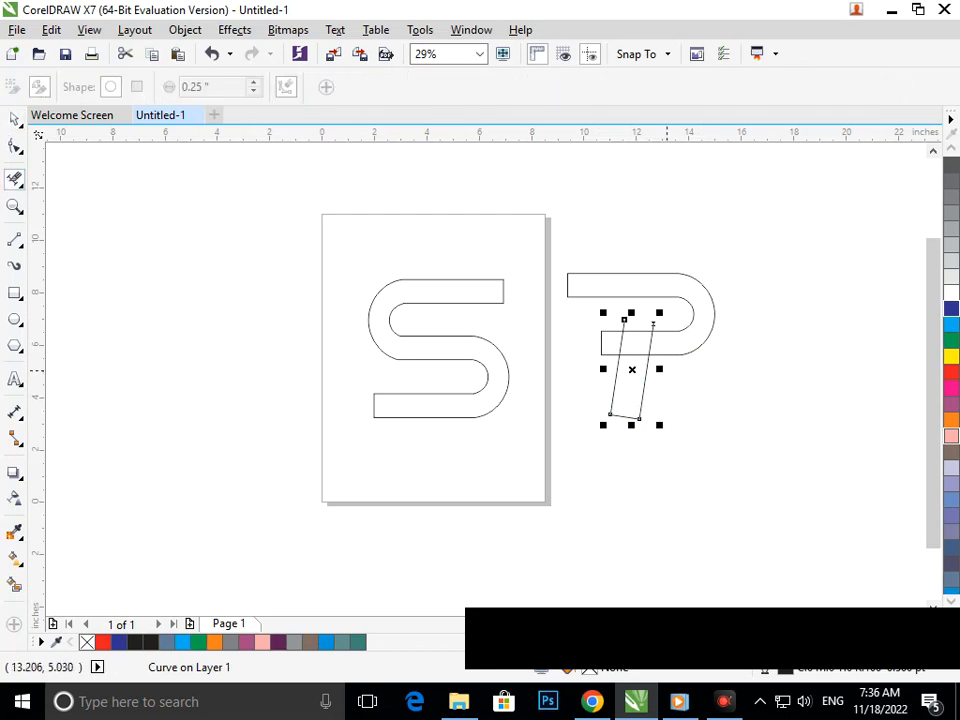
left_click(644, 345)
left_click(601, 340)
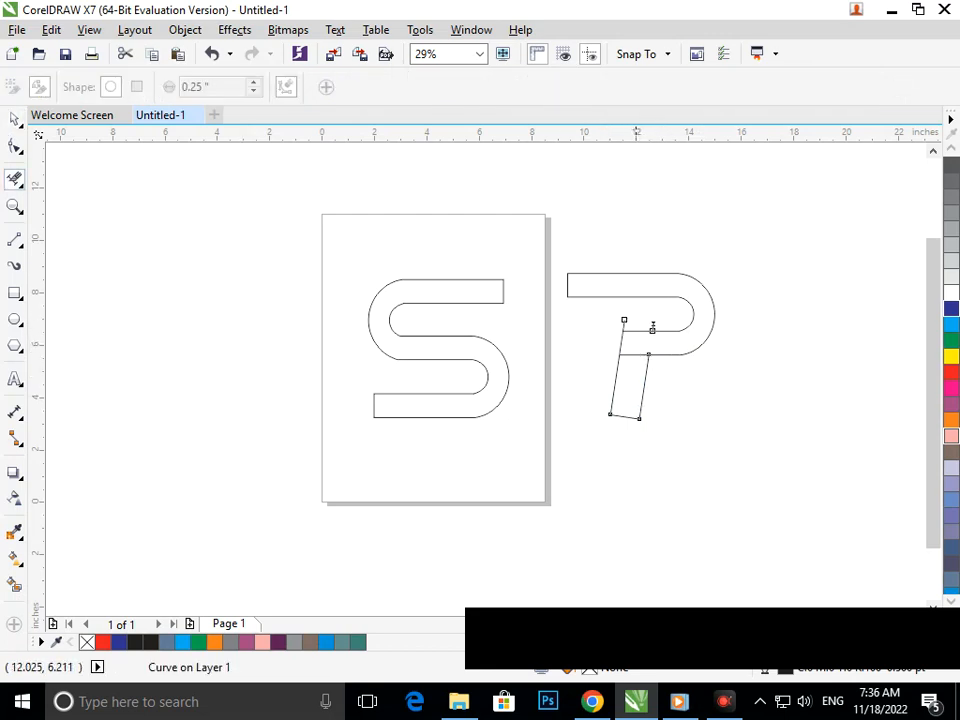
scroll(652, 326, "up", 5)
left_click(515, 360)
left_click_drag(342, 350, 548, 464)
scroll(548, 464, "down", 5)
scroll(572, 355, "up", 5)
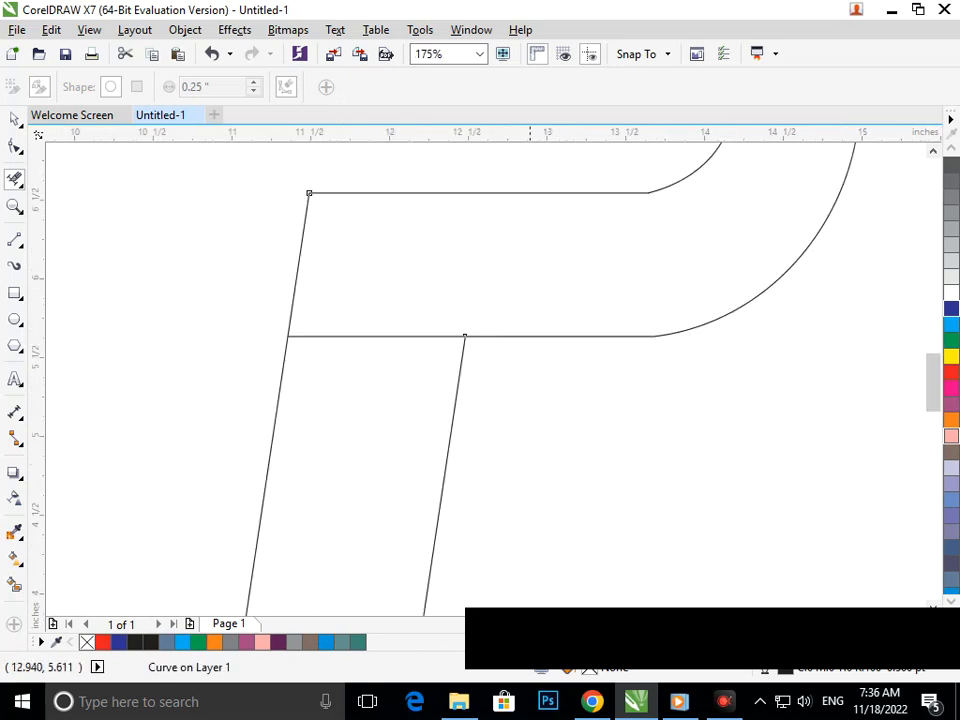
scroll(475, 383, "down", 5)
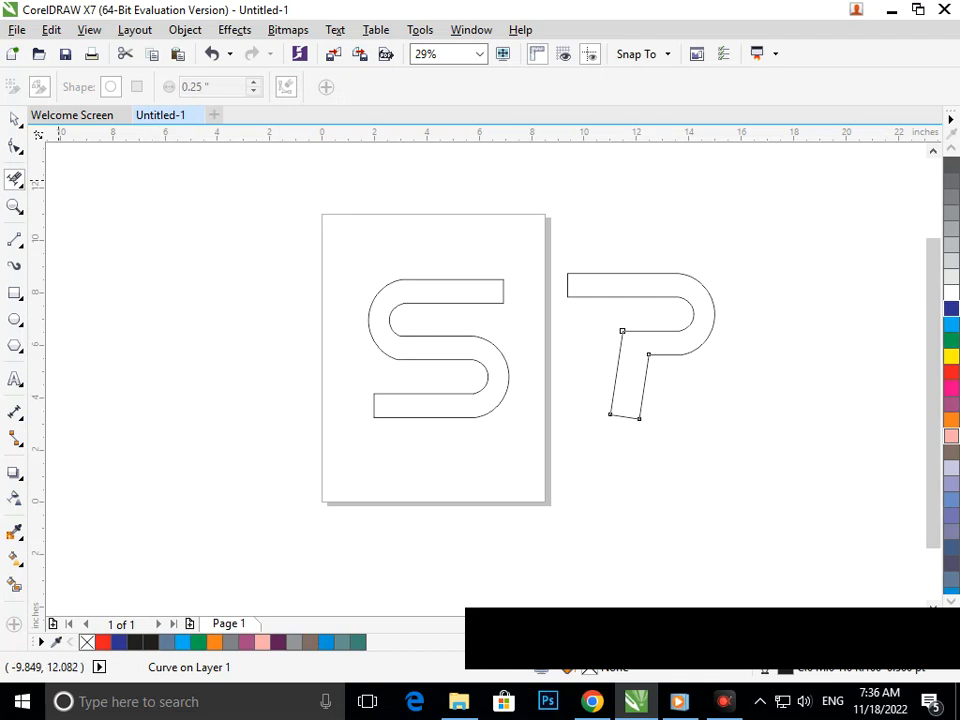
Shorten the P's upper bar from its free end, then lengthen it slightly.
left_click(15, 118)
left_click(562, 286)
left_click_drag(730, 402, 735, 425)
left_click(481, 292)
left_click_drag(534, 266, 731, 308)
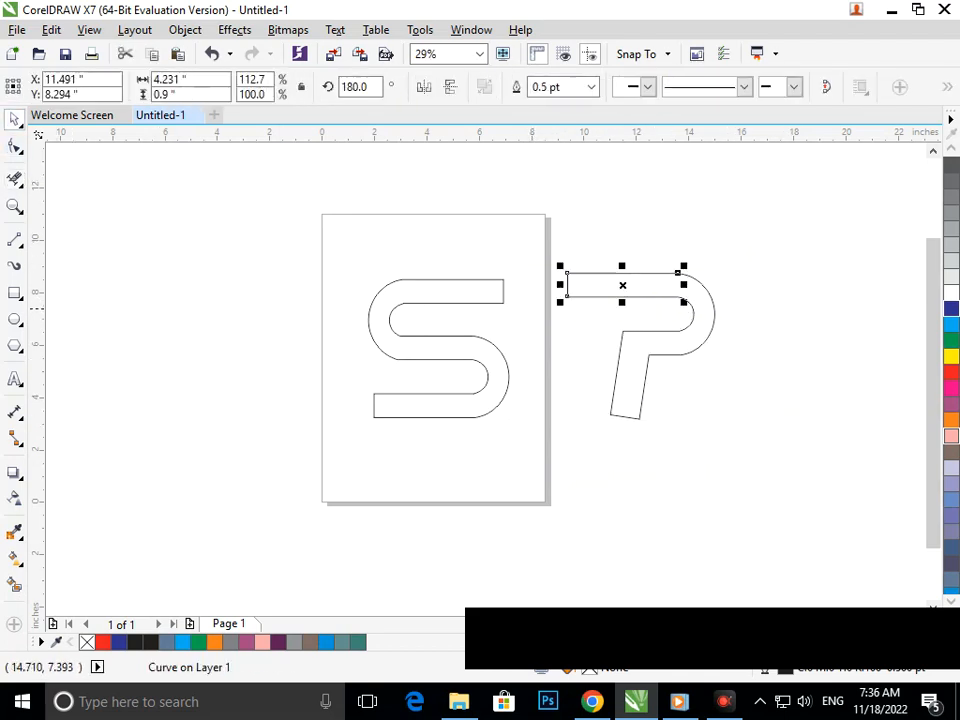
left_click_drag(560, 285, 590, 286)
left_click(503, 243)
left_click_drag(559, 226, 690, 305)
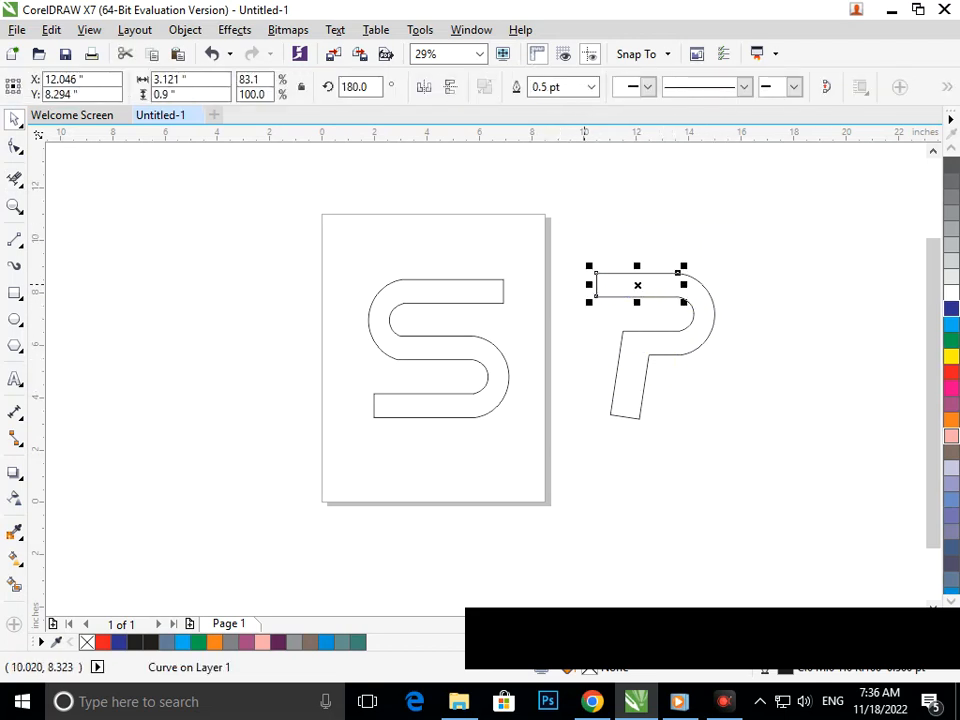
mouse_move(585, 283)
left_mouse_down()
mouse_move(594, 284)
mouse_move(577, 284)
left_mouse_up()
left_click(560, 281)
Move the whole P beside the S with their tops level and shorten the P's upper bar again.
left_click_drag(559, 234, 740, 440)
left_click_drag(633, 407, 575, 415)
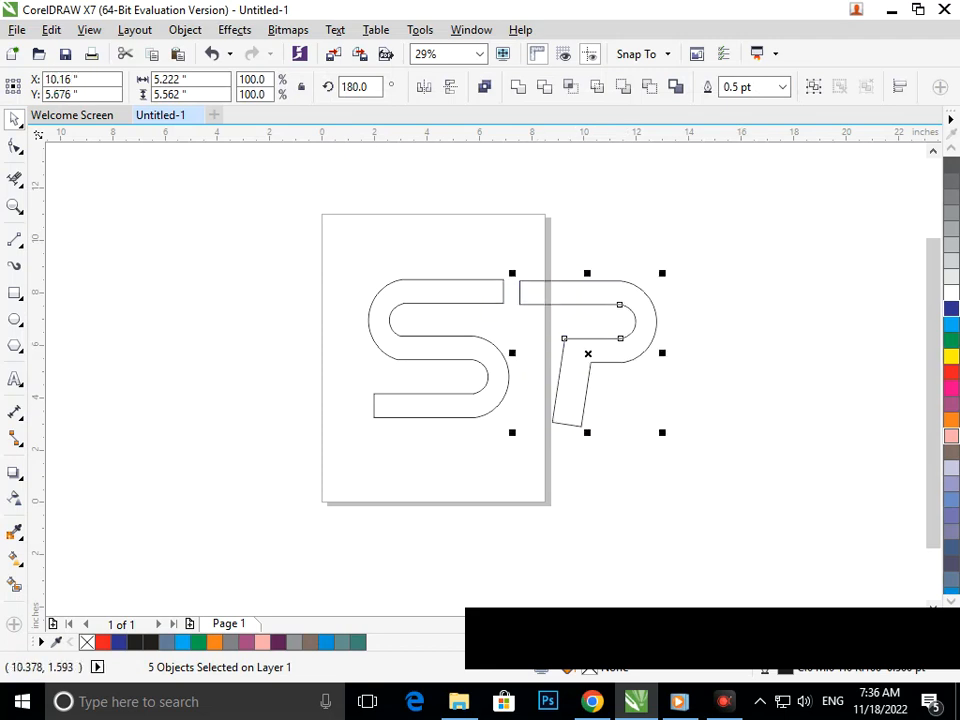
key("Escape")
left_click_drag(508, 270, 686, 324)
left_click_drag(522, 292, 539, 292)
Move the complete P outline closer to the S.
left_click_drag(516, 264, 692, 454)
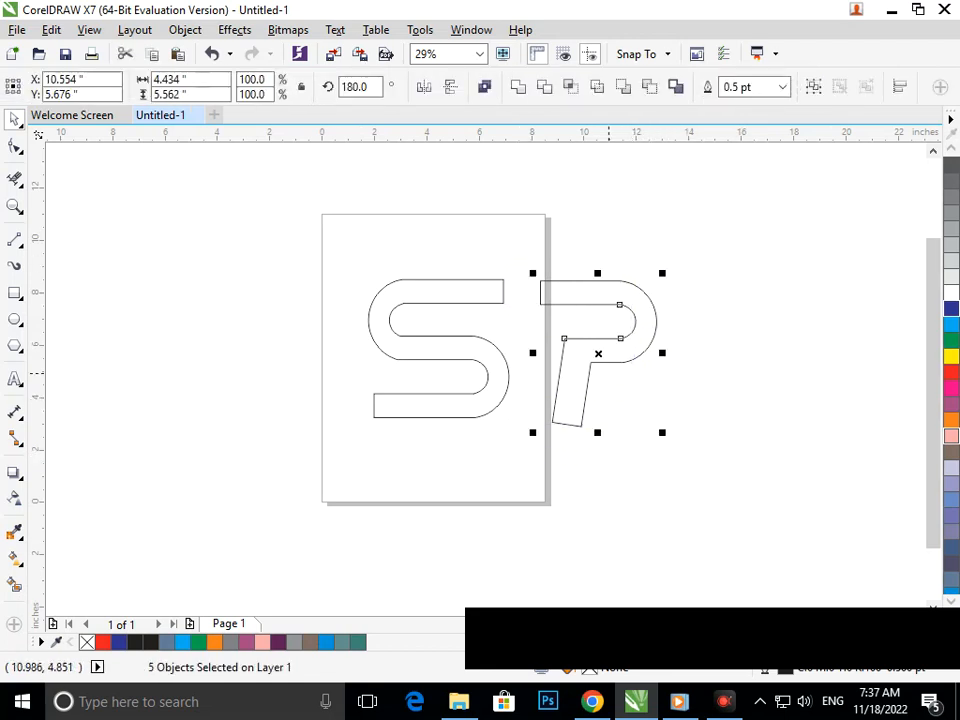
left_click_drag(599, 357, 581, 357)
key("Escape")
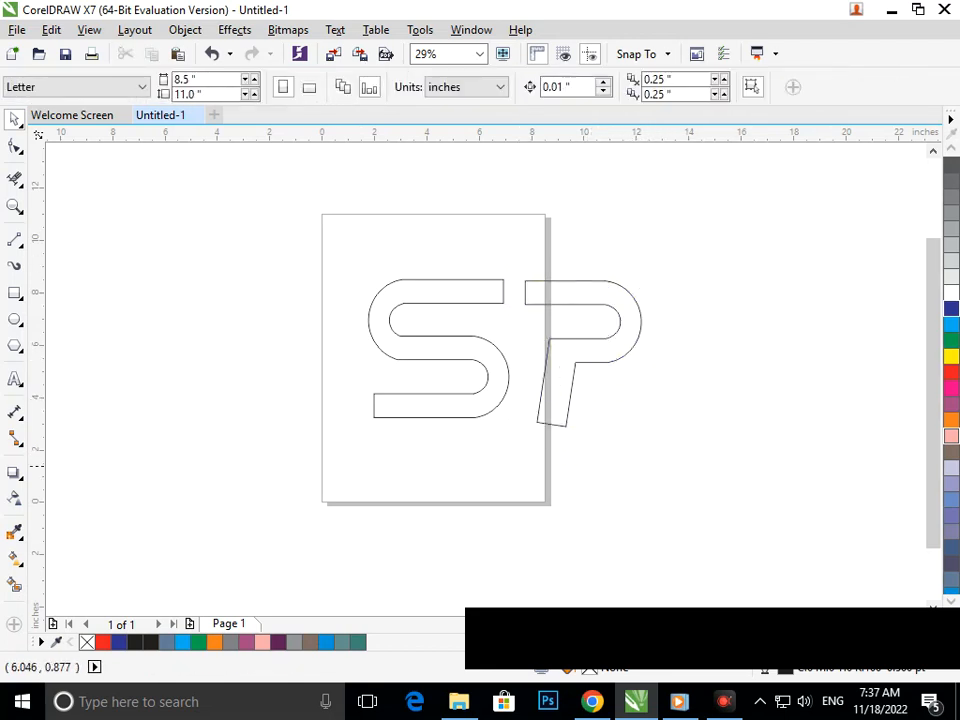
Draw a circle, fit it at about 1.84 in across over the S's upper curve, and copy it to the lower curve.
key("F7")
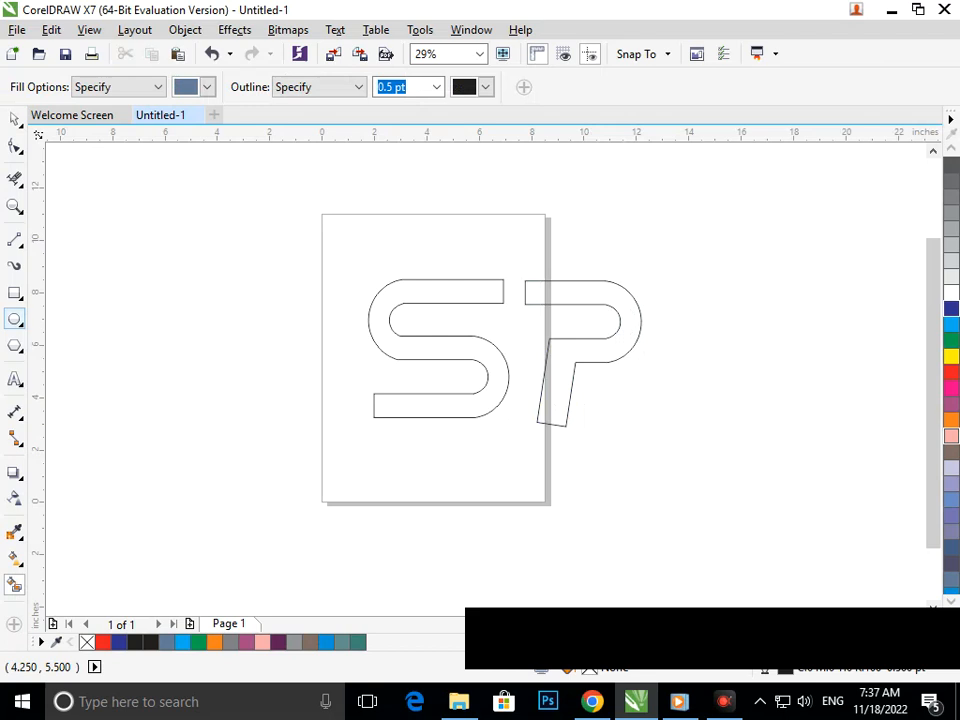
mouse_move(236, 338)
left_mouse_down()
mouse_move(194, 296)
mouse_move(276, 364)
left_mouse_up()
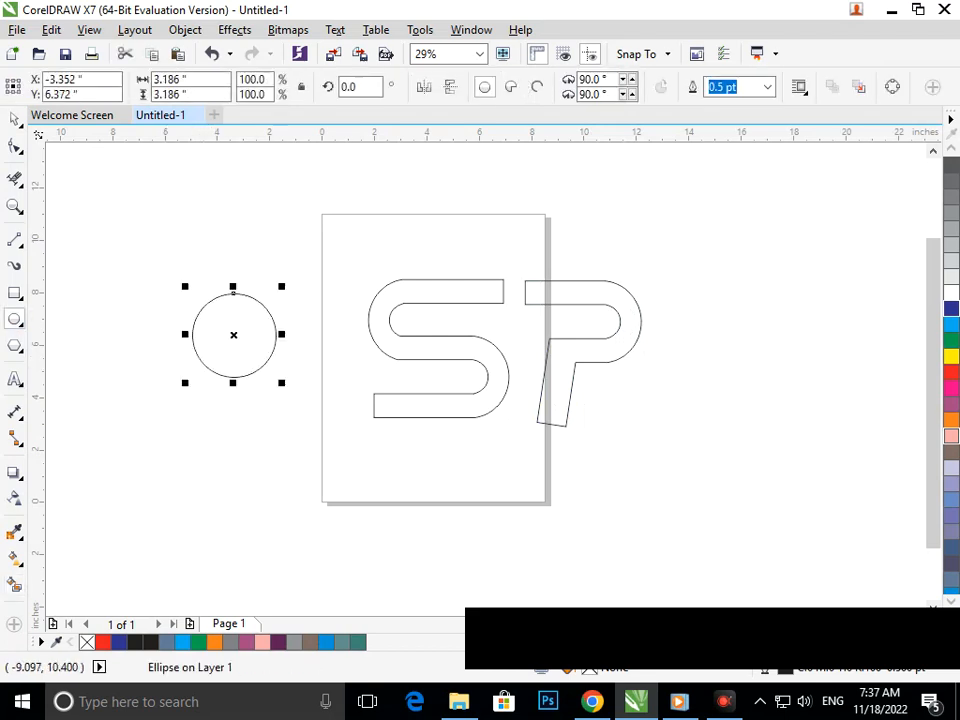
left_click_drag(219, 336, 396, 319)
left_click_drag(458, 365, 471, 392)
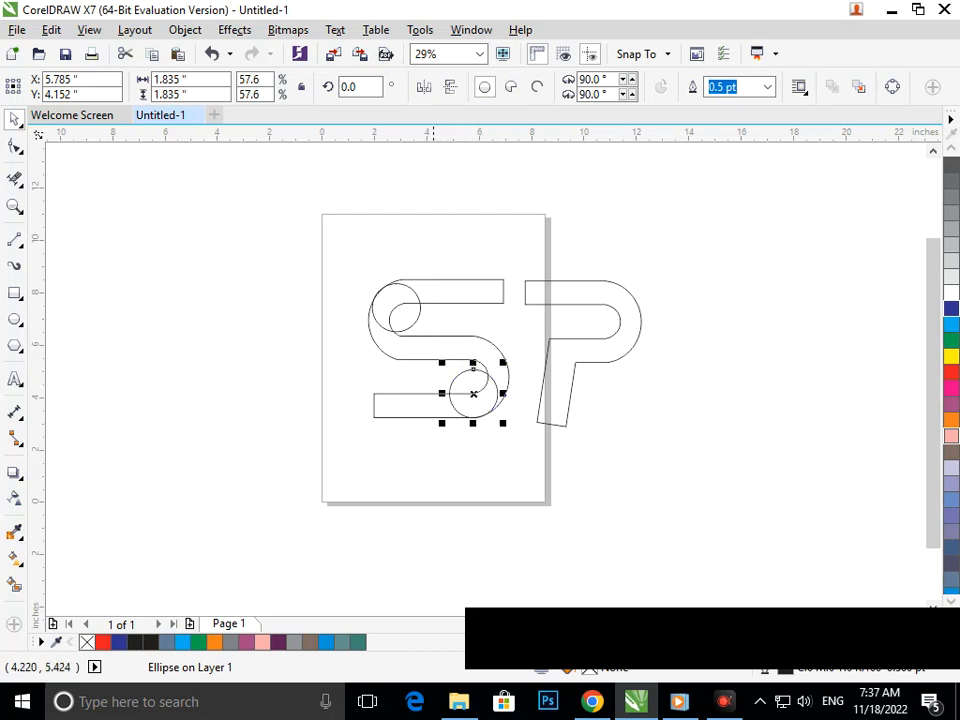
Enlarge the circle on the S's lower curve to about 2.48 in across.
left_click_drag(442, 365, 439, 363)
key("Up")
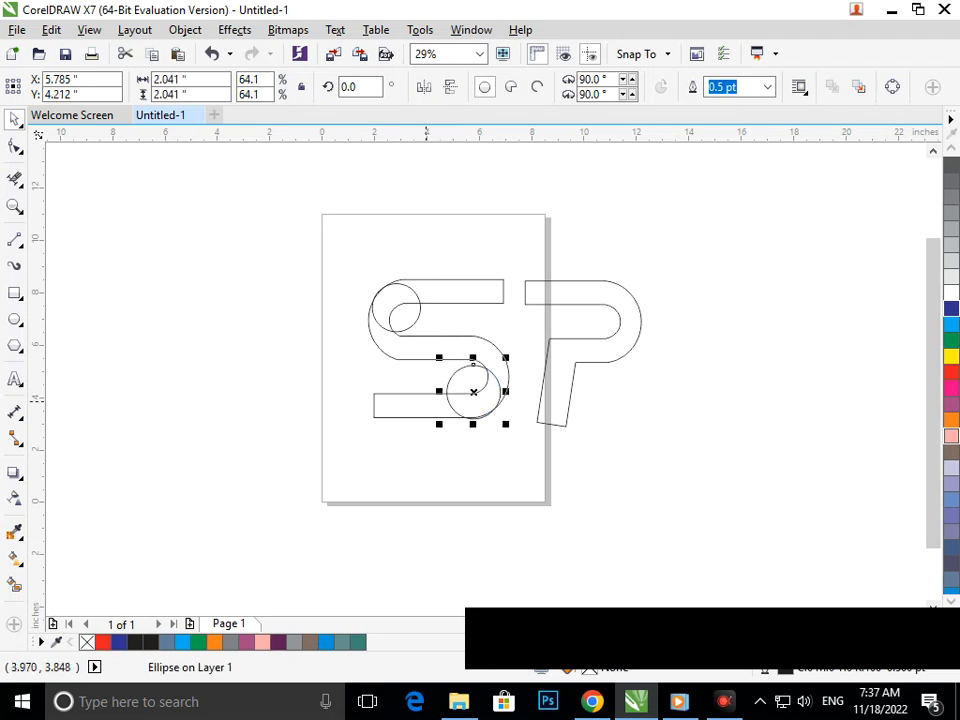
left_click_drag(440, 358, 435, 352)
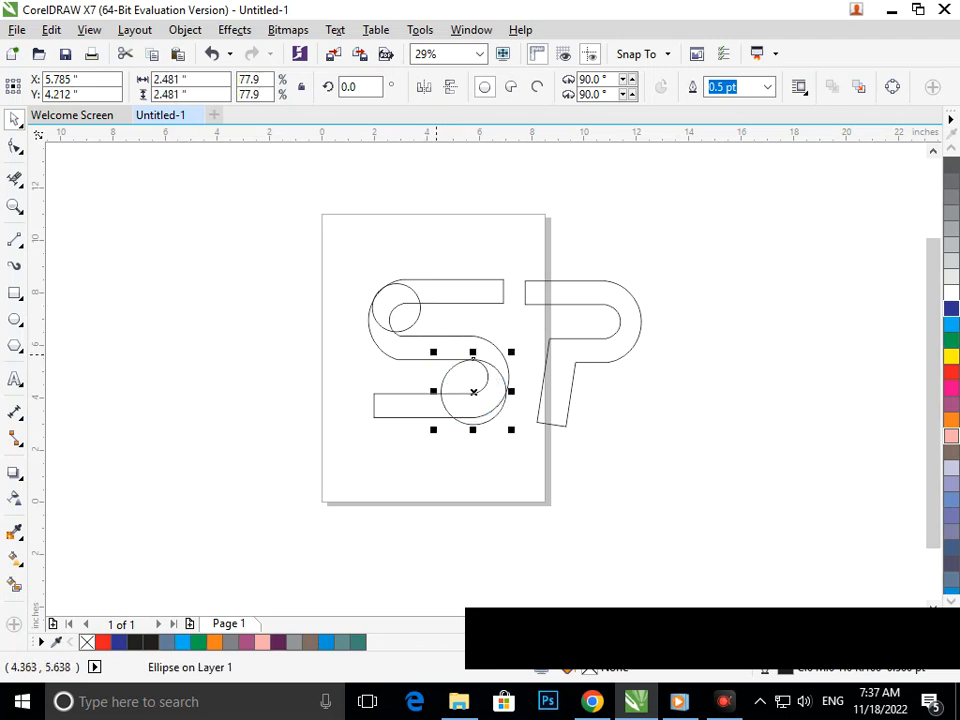
Nudge the lower circle up and left to about X 5.505, Y 4.472 in, inside the S's lower curve.
key("Up")
key("Up")
key("Up")
key("Up")
key("Up")
key("Up")
key("Up")
key("Up")
key("Up")
key("Up")
key("Up")
key("Up")
key("Up")
key("Up")
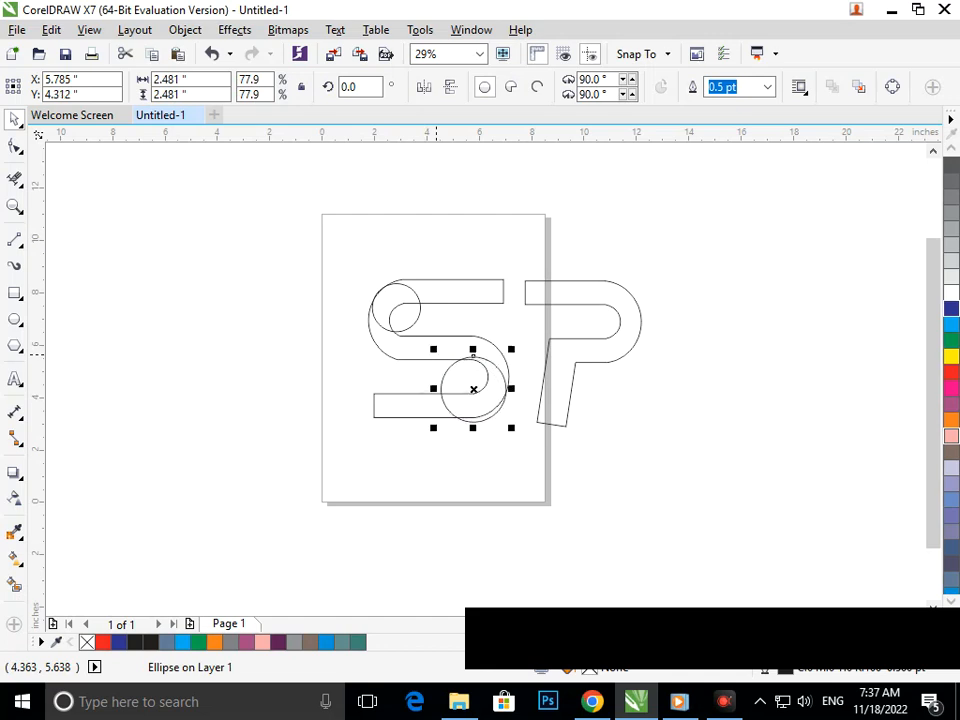
key("Up")
key("Up")
key("Up")
key("Up")
key("Up")
key("Up")
key("Up")
key("Up")
key("Up")
key("Up")
key("Up")
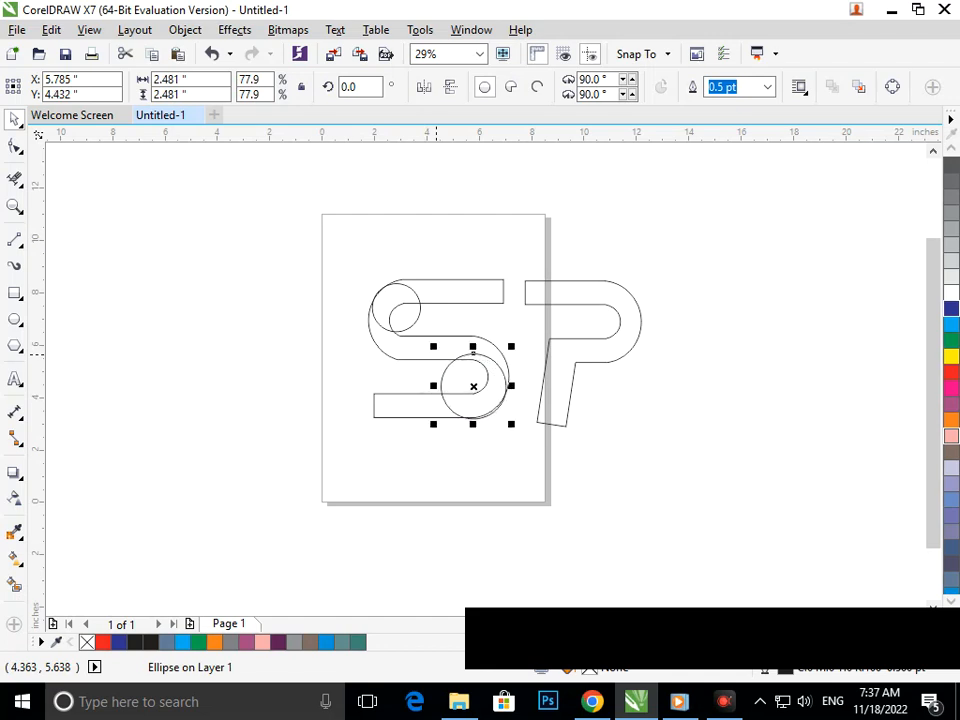
key("Up")
key("Up")
key("Left")
key("Left")
key("Left")
key("Down")
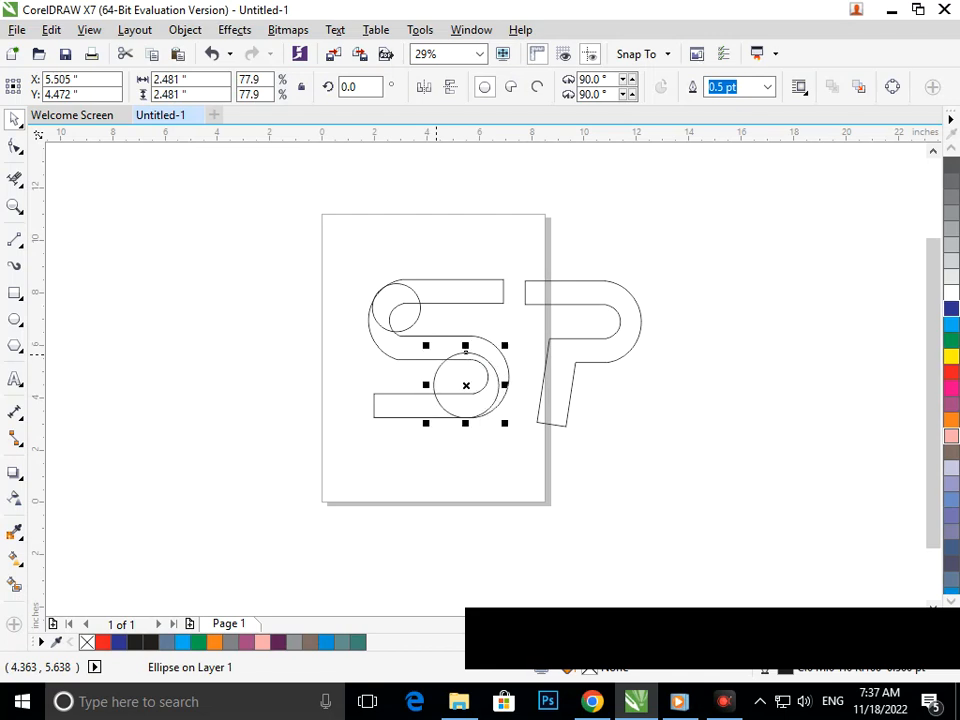
Resize the lower circle to about 2.39 in across within the S's lower curve.
left_click_drag(426, 345, 432, 352)
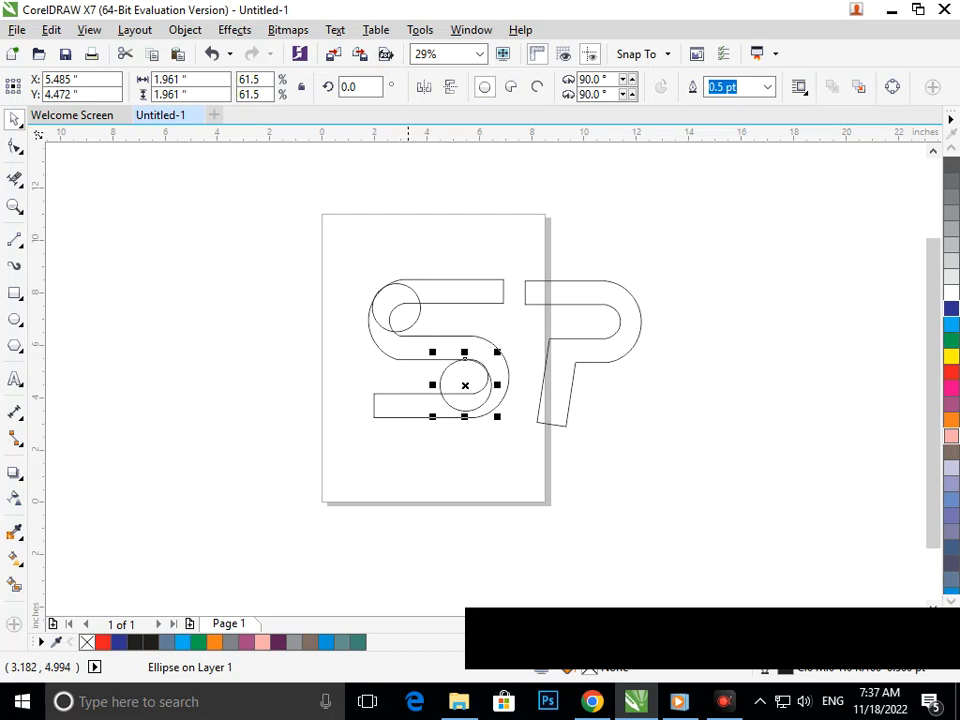
mouse_move(497, 416)
left_mouse_down()
mouse_move(494, 407)
mouse_move(498, 415)
left_mouse_up()
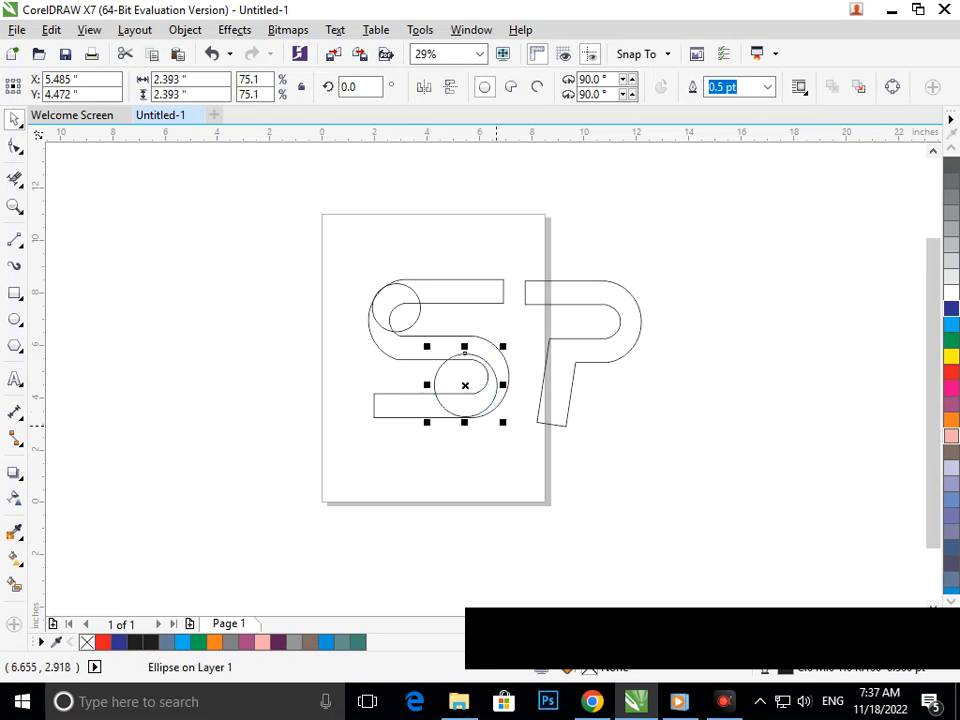
Nudge the circle on the S's lower curve down and left to about X 5.315, Y 4.412 in.
key("Down")
key("Down")
key("Down")
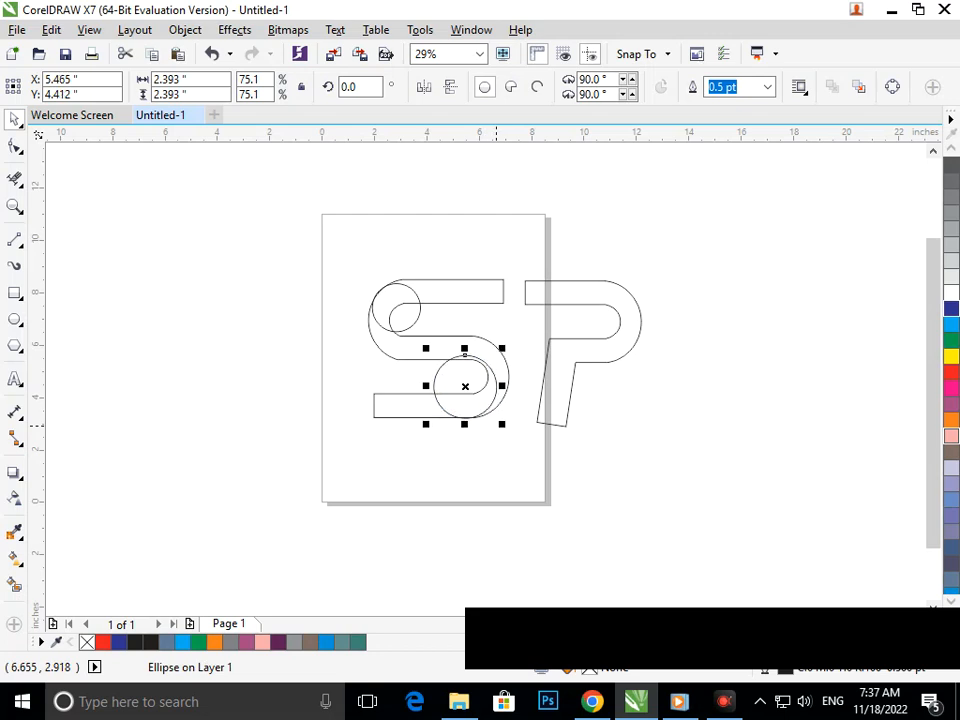
key("Left")
key("Left")
key("Left")
key("Left")
key("Left")
key("Left")
key("Left")
key("Left")
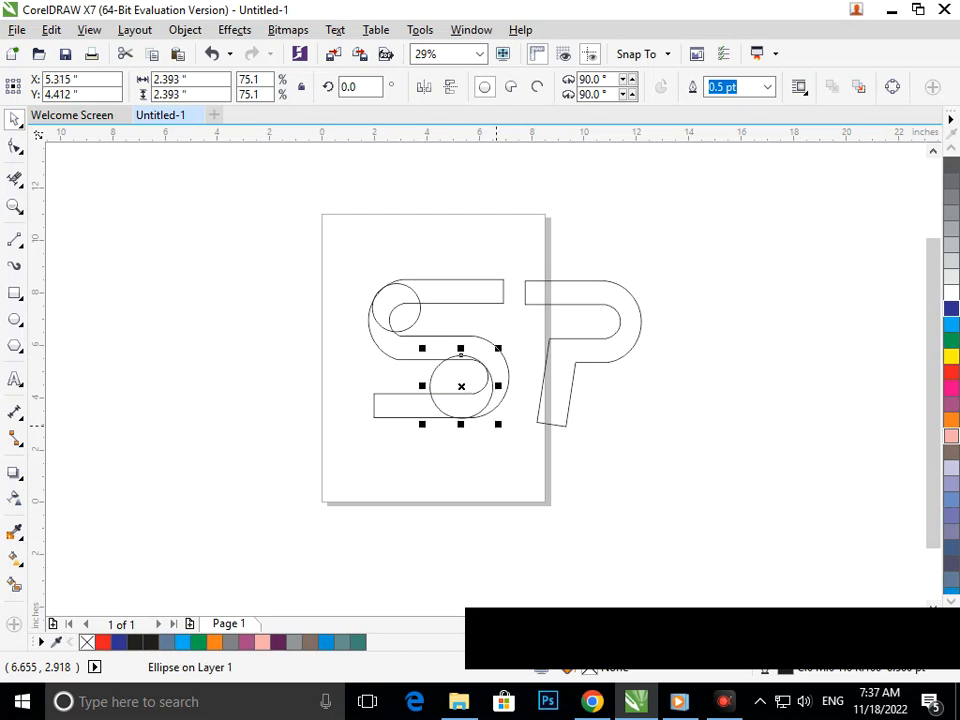
left_click(463, 425)
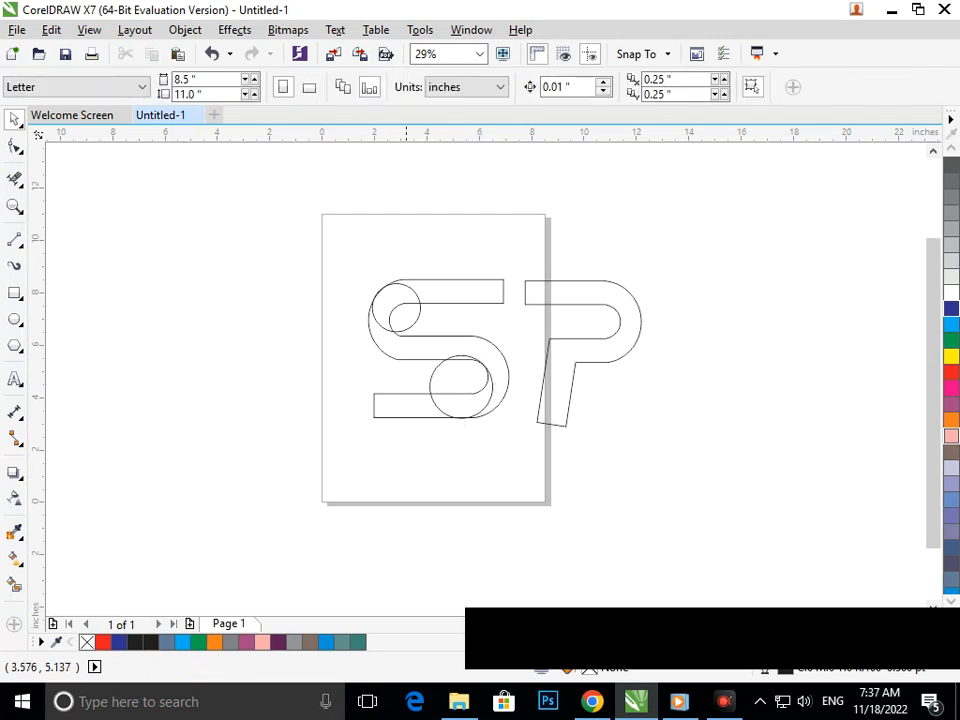
Enlarge the circle on the S's upper curve to about 2.17 in across.
left_click(415, 331)
left_click_drag(426, 336, 430, 341)
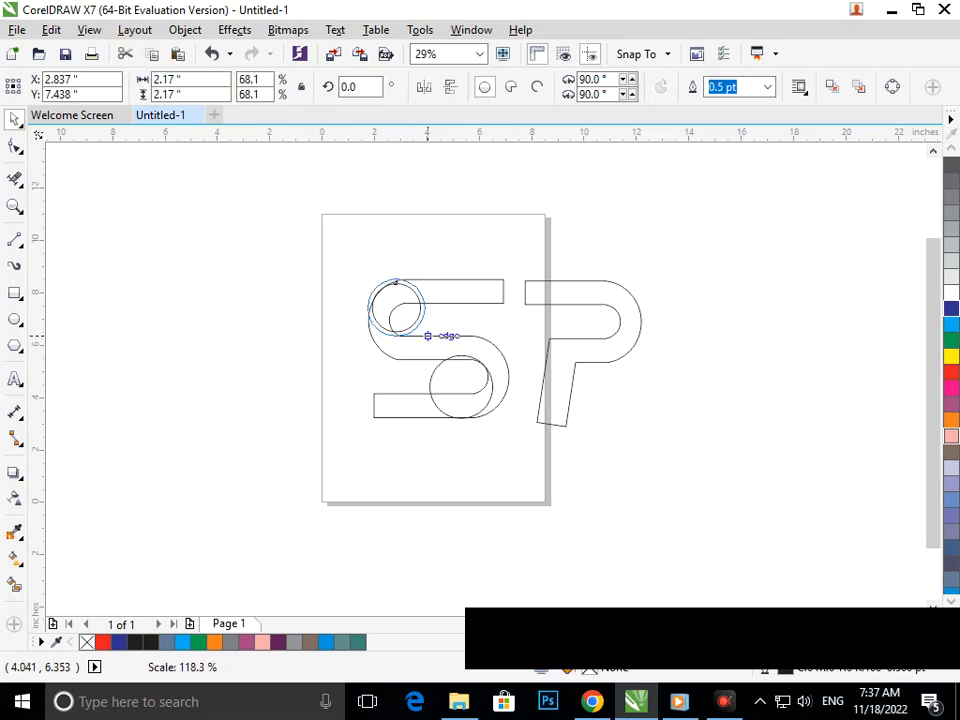
left_click(307, 487)
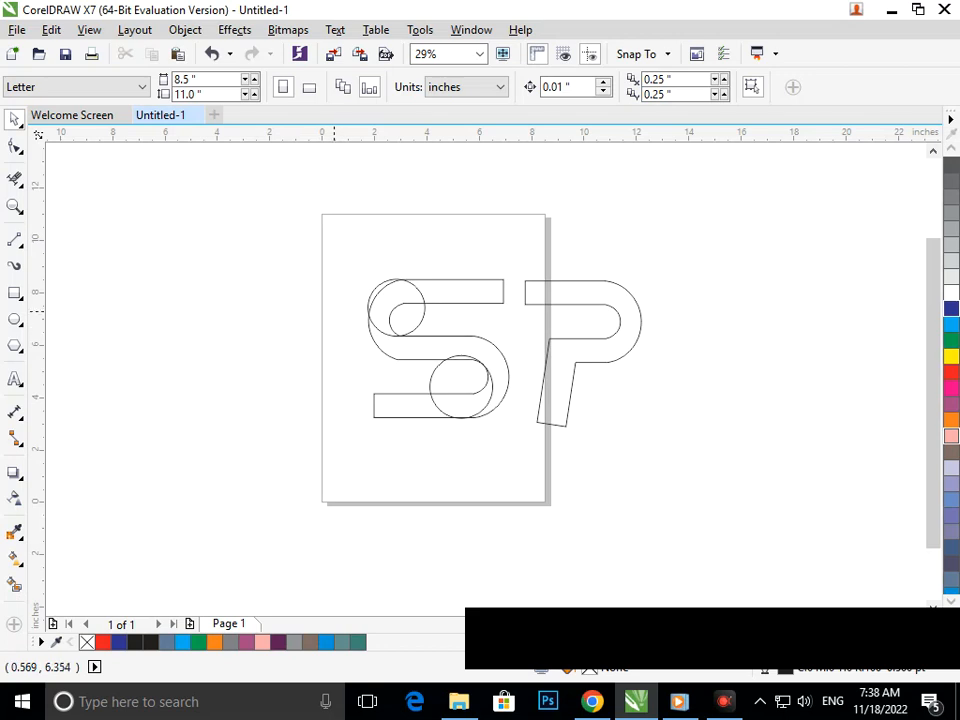
Copy the S's lower circle onto the P's bowl at about X 10.338, Y 7.299 in.
scroll(428, 327, "up", 3)
scroll(341, 405, "down", 3)
left_click_drag(475, 390, 591, 312)
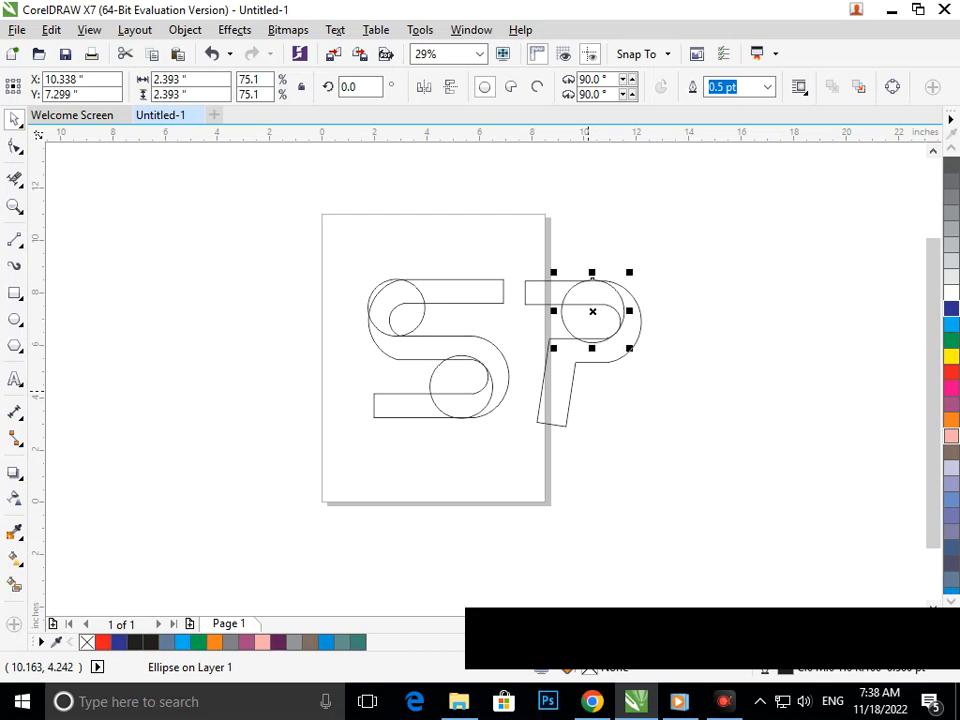
left_click(694, 463)
Delete the upper circle's segments with Virtual Segment Delete, keeping only the arc that crosses the S's stroke.
scroll(310, 257, "up", 3)
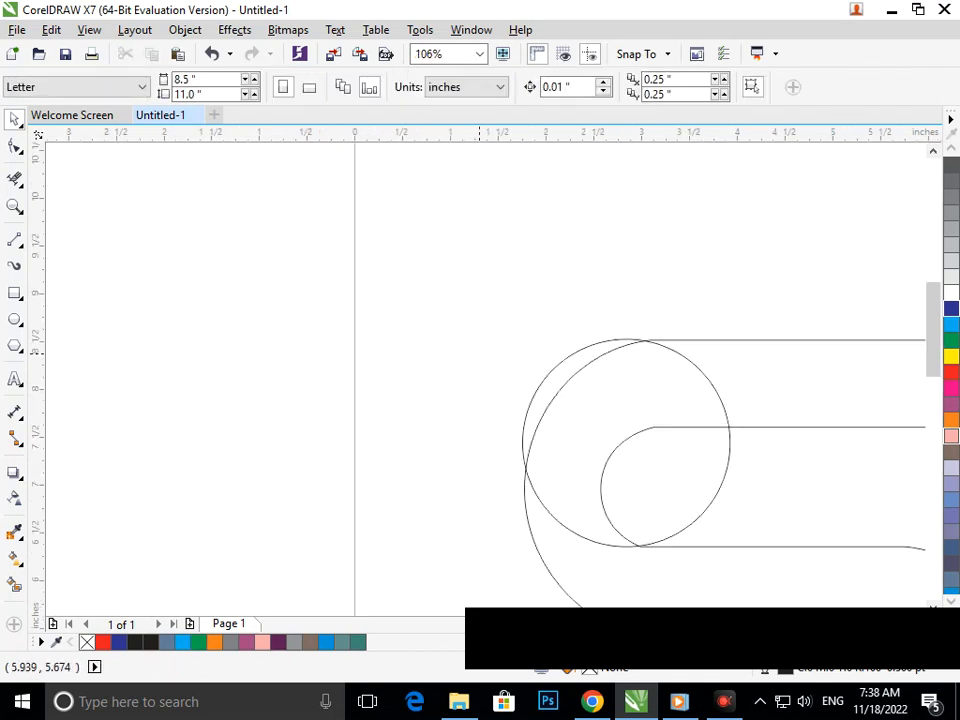
left_click(14, 179)
left_click(677, 352)
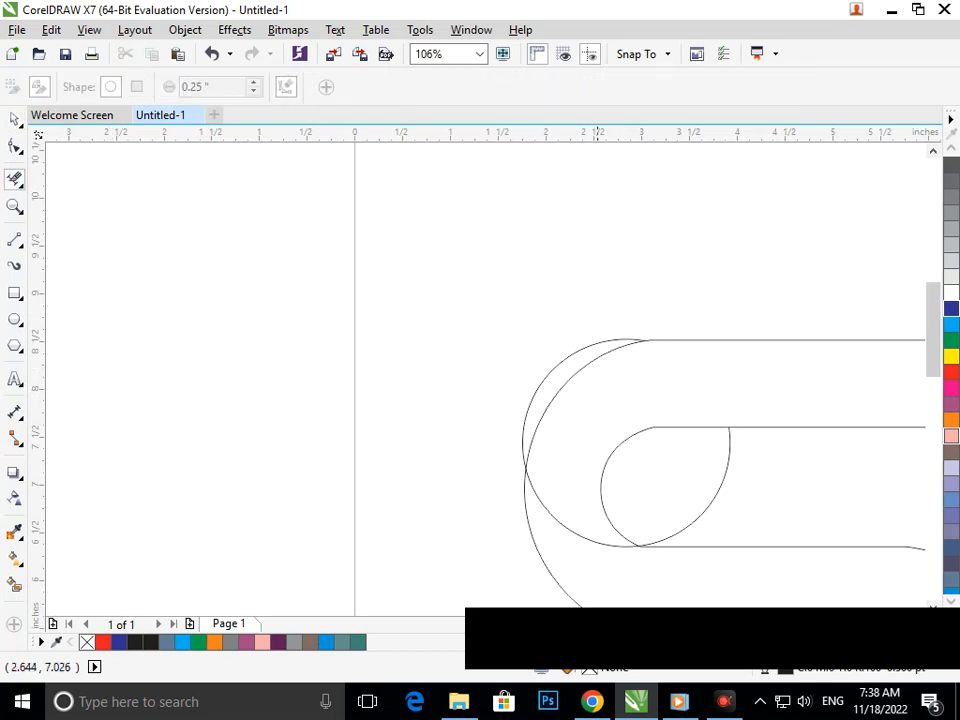
left_click(724, 500)
left_click(553, 378)
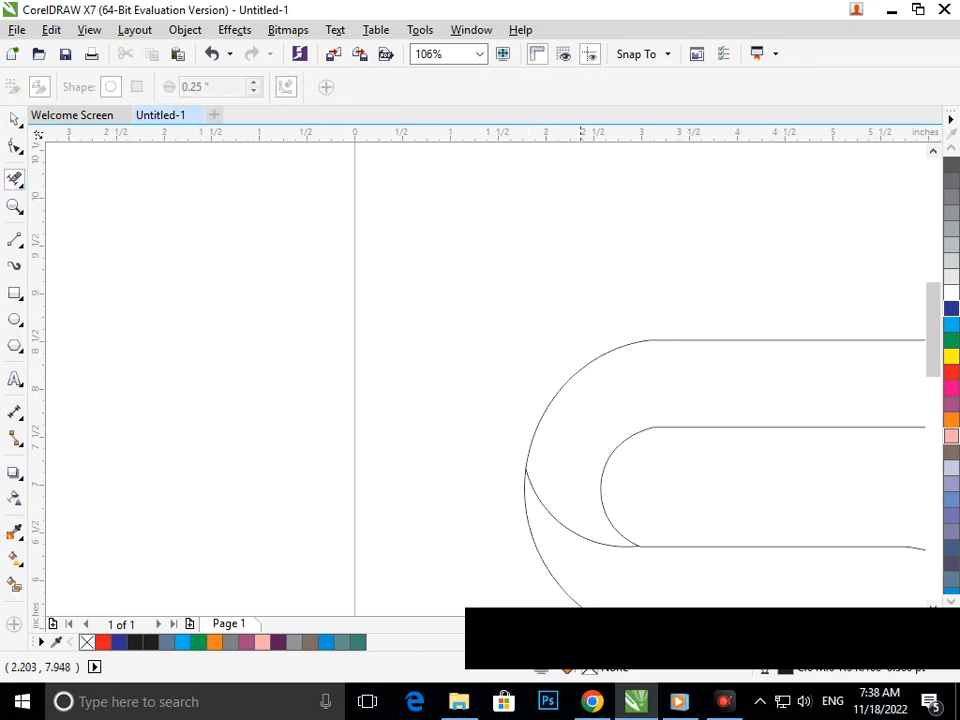
Delete the segment of the S's lower circle that lies inside the open counter.
key("F3")
scroll(470, 358, "up", 5)
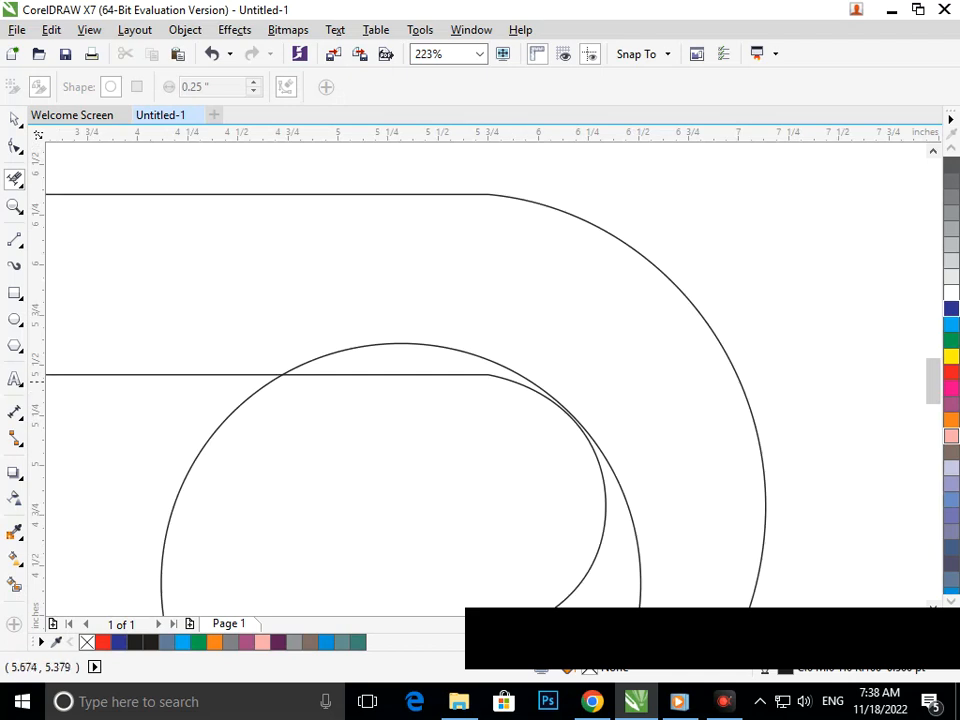
scroll(462, 390, "down", 5)
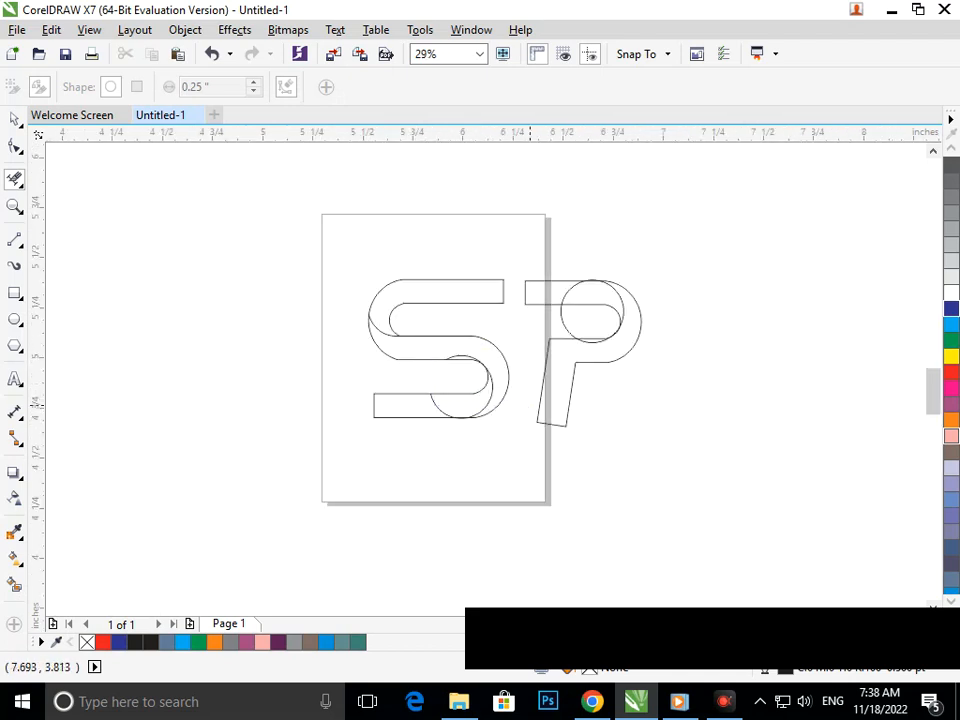
scroll(487, 385, "up", 5)
Nudge the S's lower arc left to about X 5.299 in and delete its segment above the inner curve.
key("space")
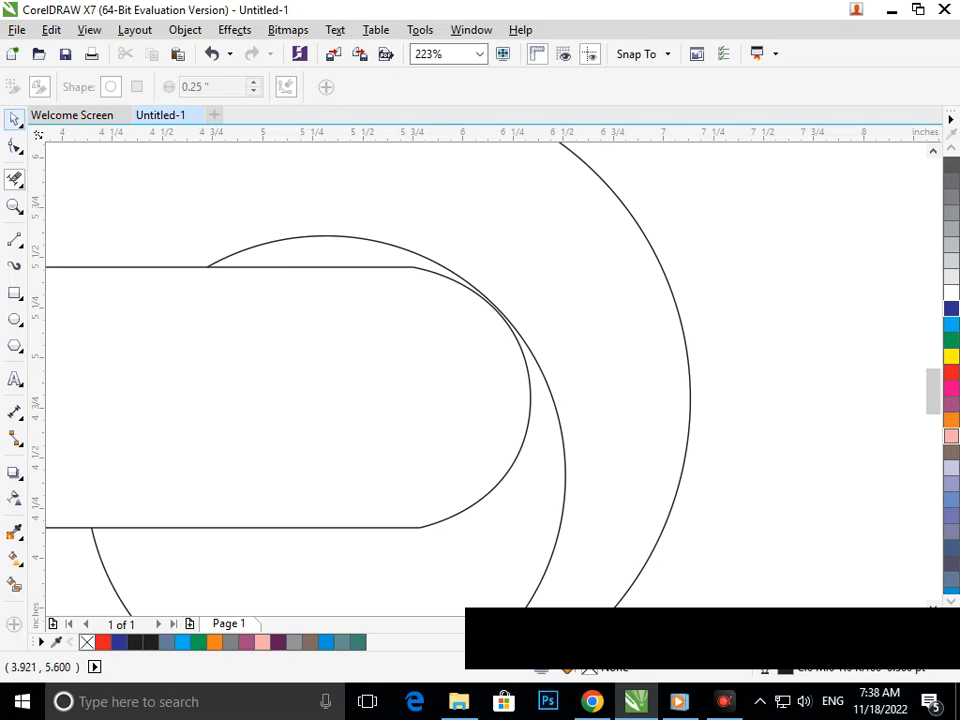
left_click(248, 247)
key("Left")
key("Left")
key("Left")
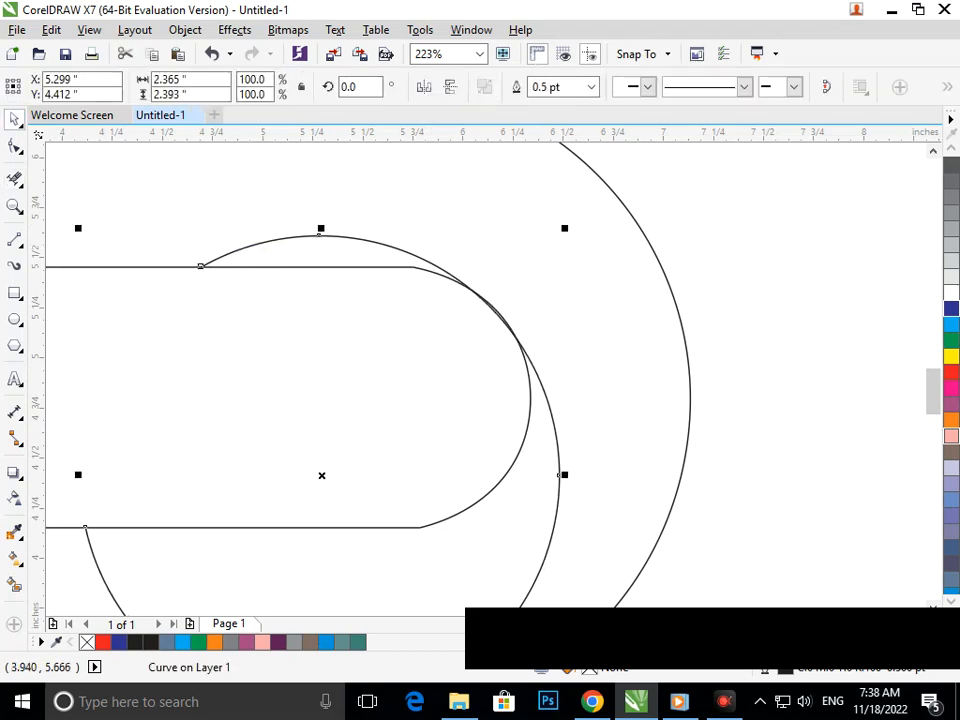
key("x")
left_click(321, 232)
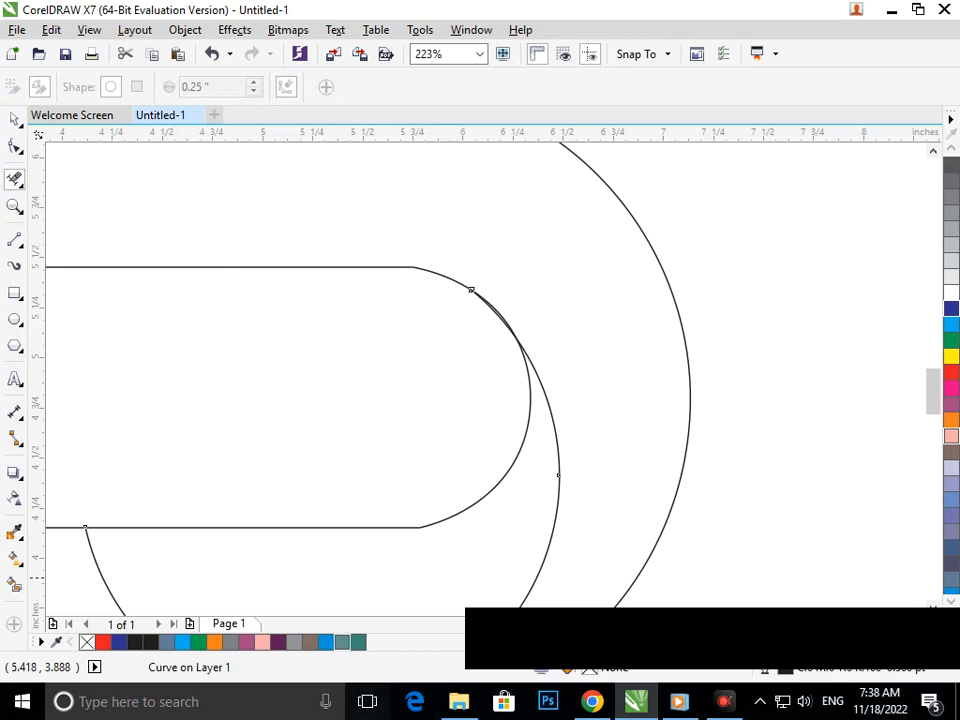
scroll(480, 374, "down", 5)
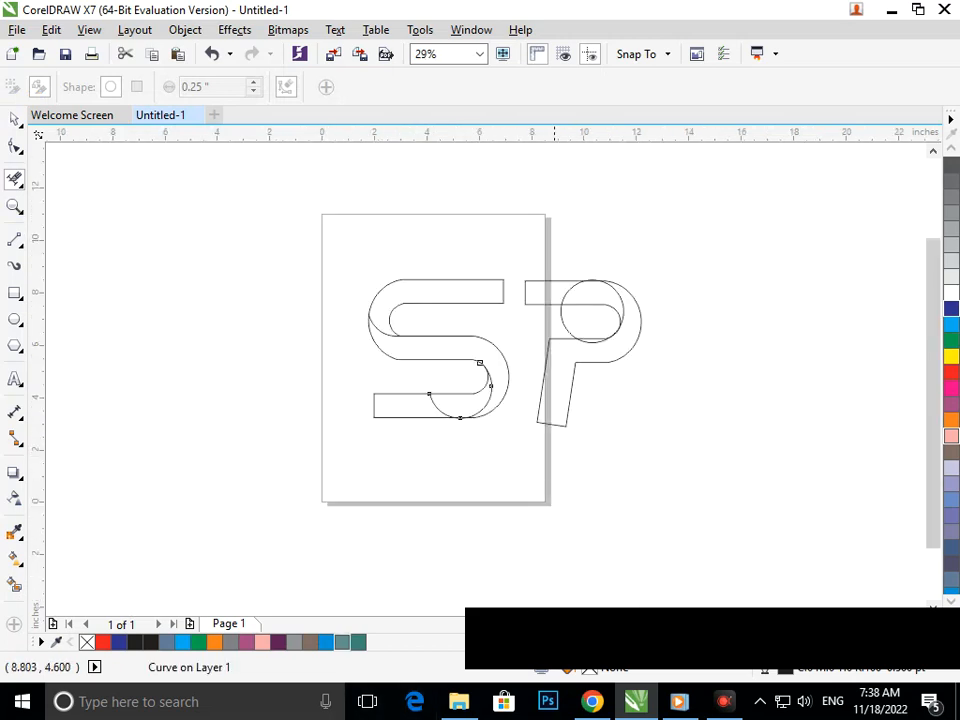
Trim the circle on the P, deleting its segments in the counter, across the upper arm and above the top edge.
scroll(631, 284, "up", 4)
left_click(457, 547)
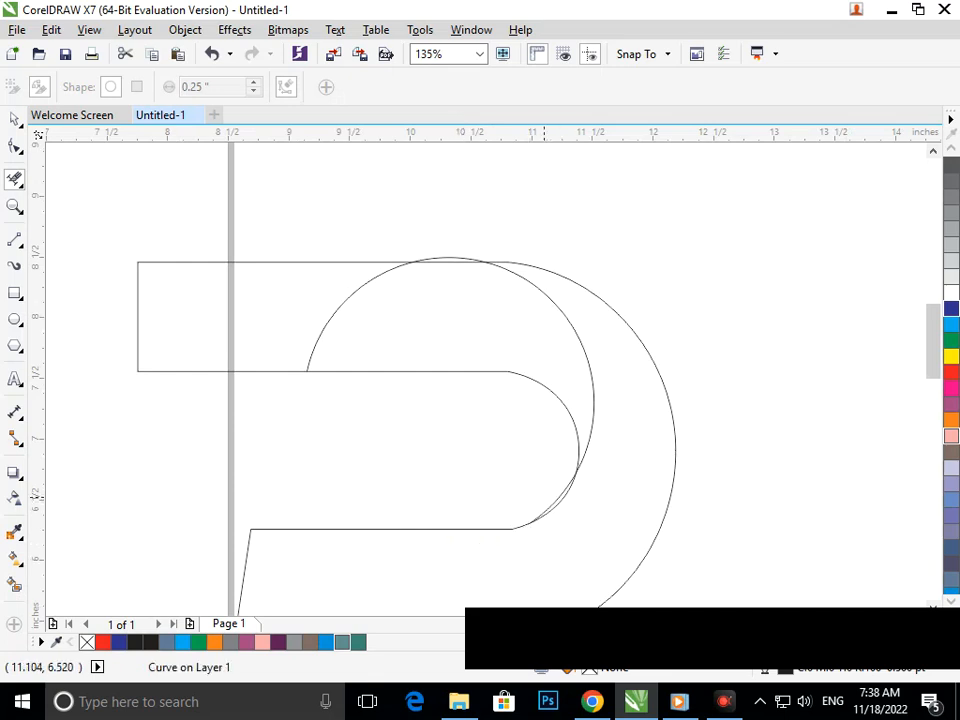
left_click(335, 315)
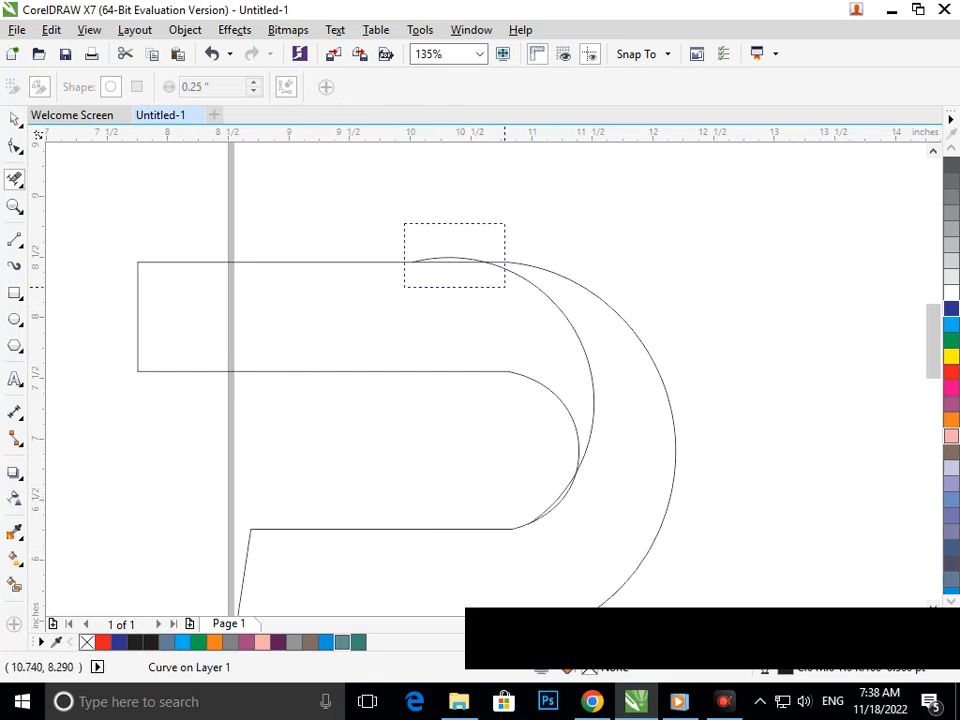
scroll(500, 283, "up", 5)
left_click_drag(447, 246, 453, 259)
scroll(453, 259, "down", 5)
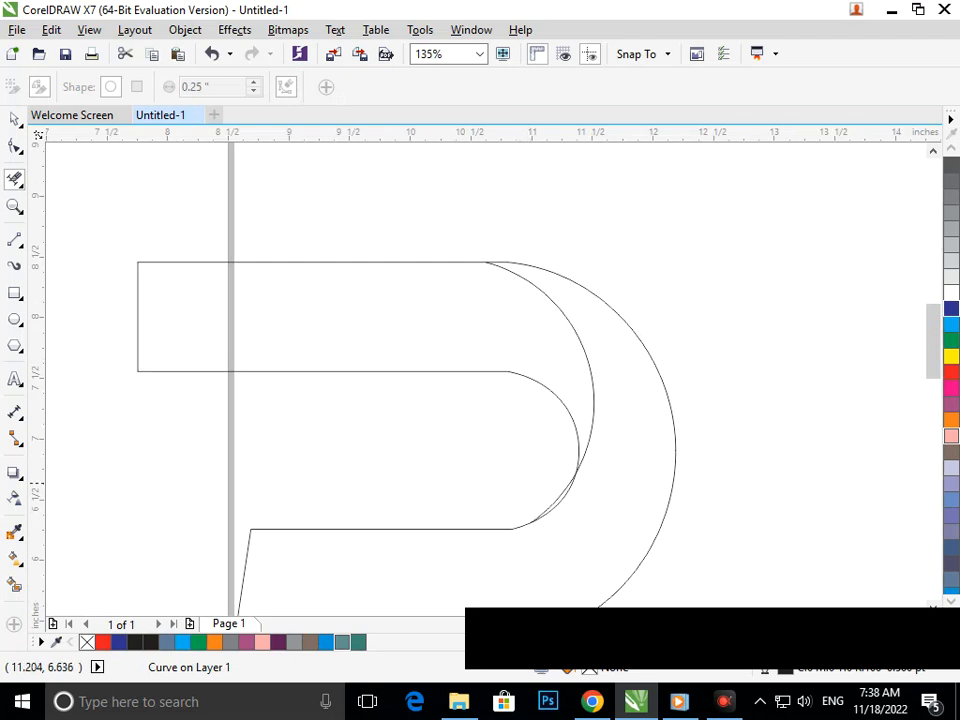
Delete the leftover arc sliver along the P's inner curve and undo the displacement of that inner curve.
scroll(556, 481, "up", 8)
scroll(493, 440, "down", 8)
scroll(573, 497, "up", 8)
left_click_drag(567, 494, 572, 496)
scroll(572, 496, "down", 8)
scroll(571, 487, "down", 5)
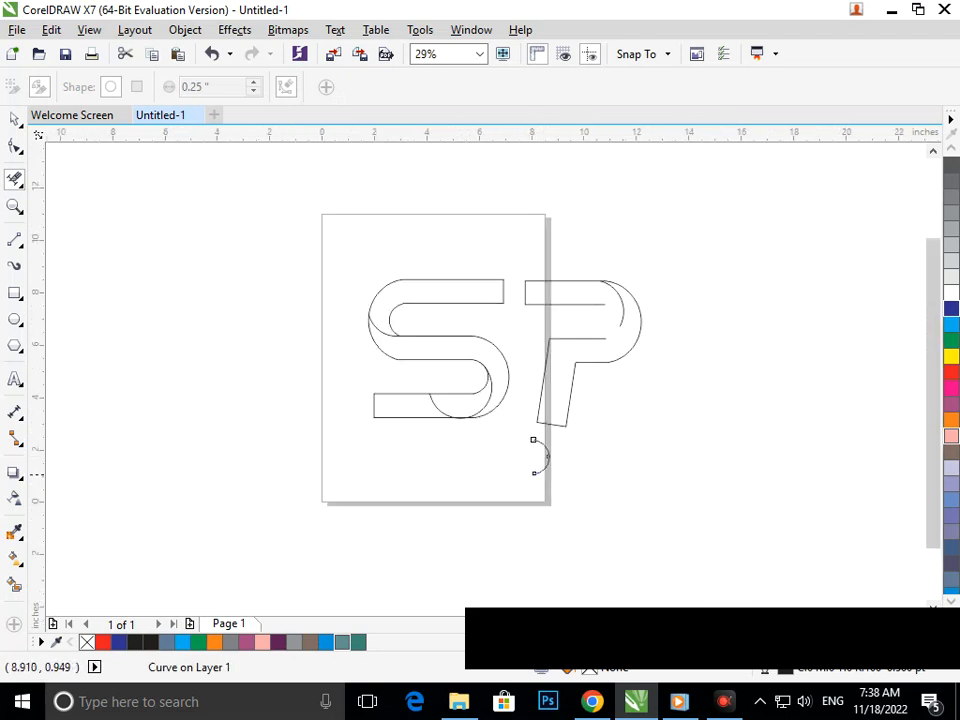
key("ctrl+z")
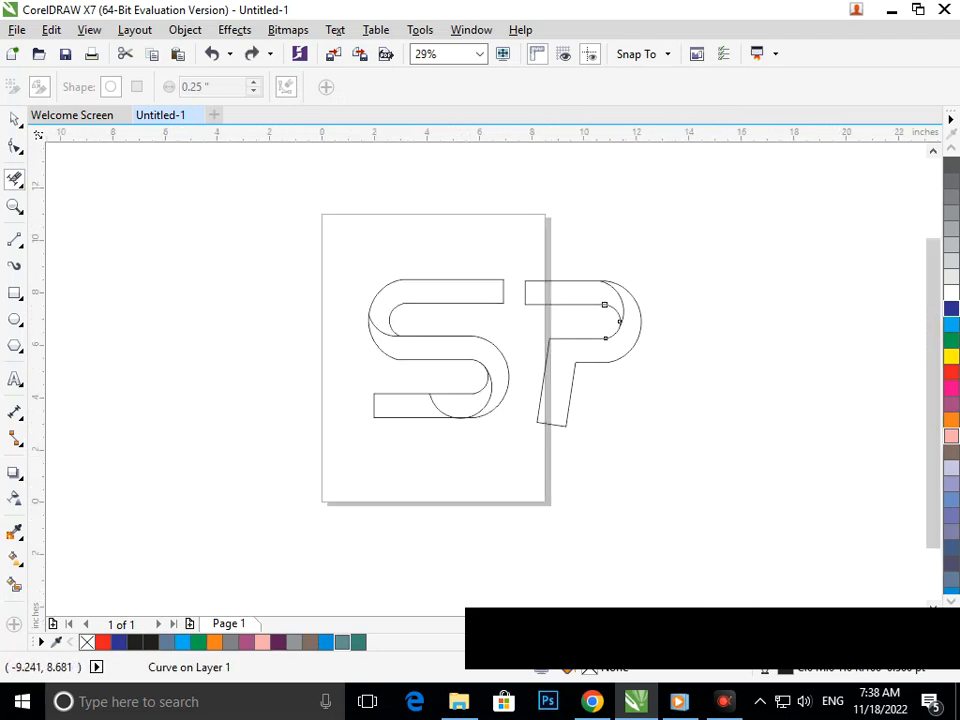
Smart-fill all enclosed regions of the S and the P with slate blue and a 0.5 pt outline.
key("space")
key("Escape")
left_click(15, 585)
left_click(475, 345)
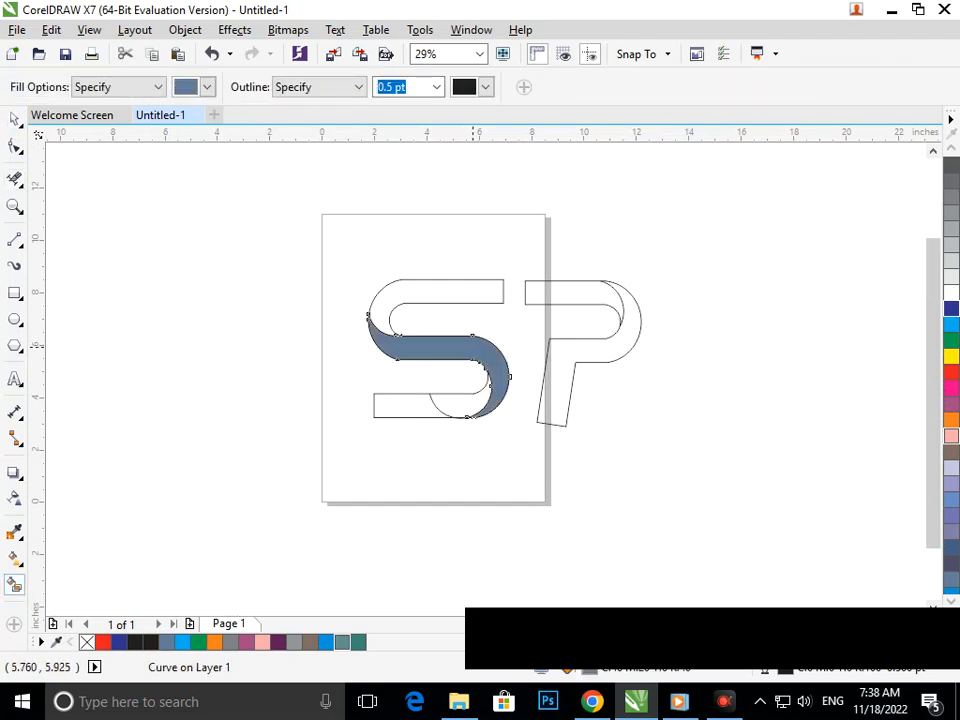
left_click(447, 289)
left_click(480, 400)
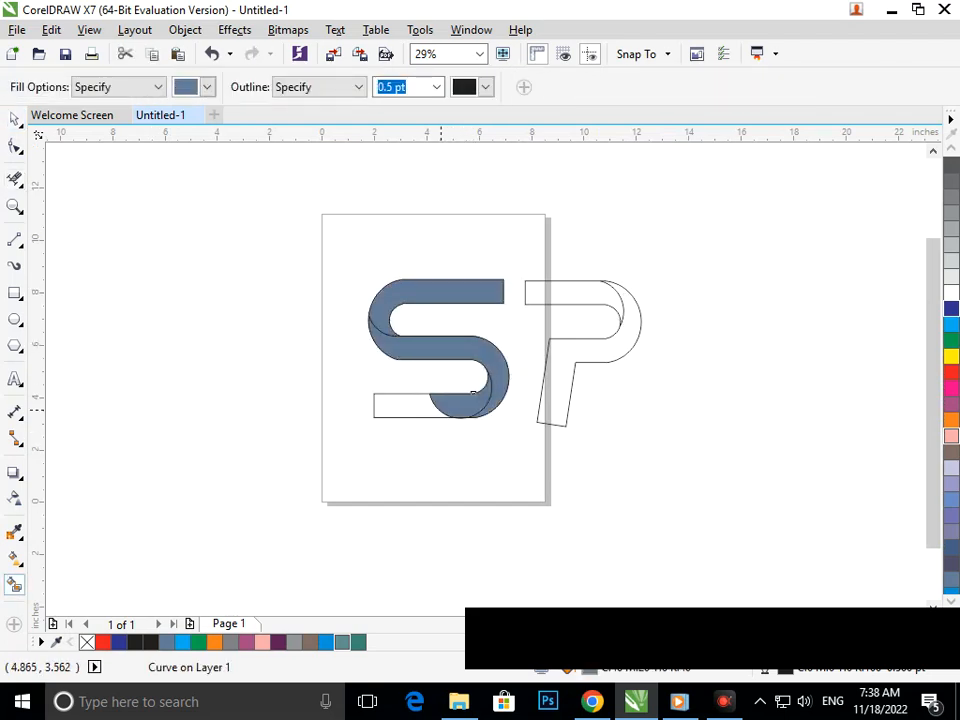
left_click(449, 407)
left_click(612, 350)
left_click(586, 291)
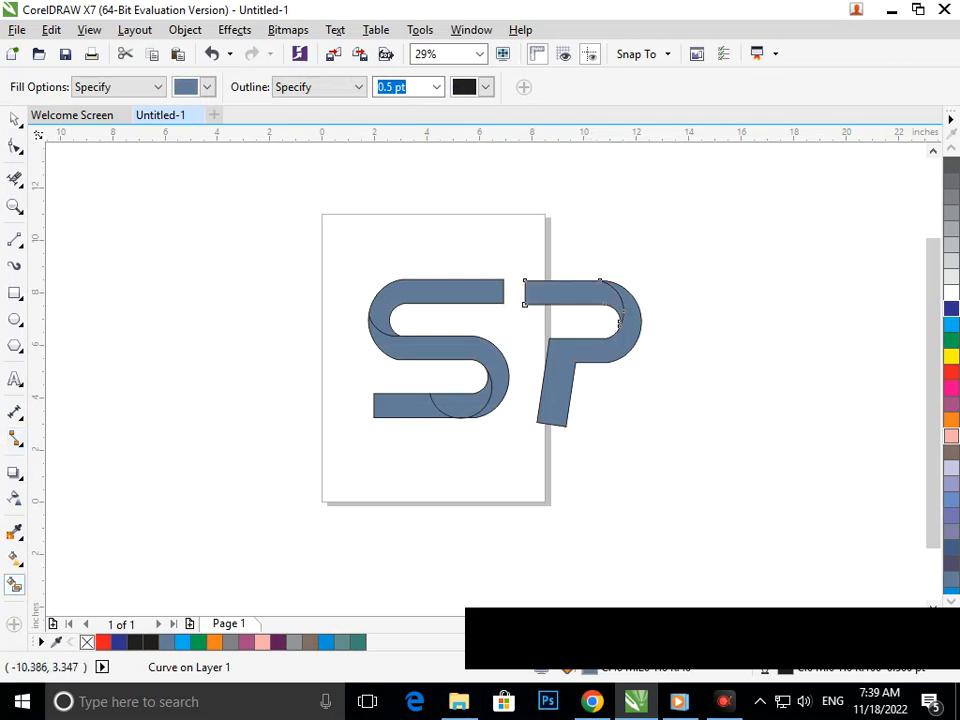
Apply a linear fountain fill to the P's upper arm, running from the S's upper tip to its upper curve, with end colour #FF5252.
left_click(15, 557)
left_click(70, 555)
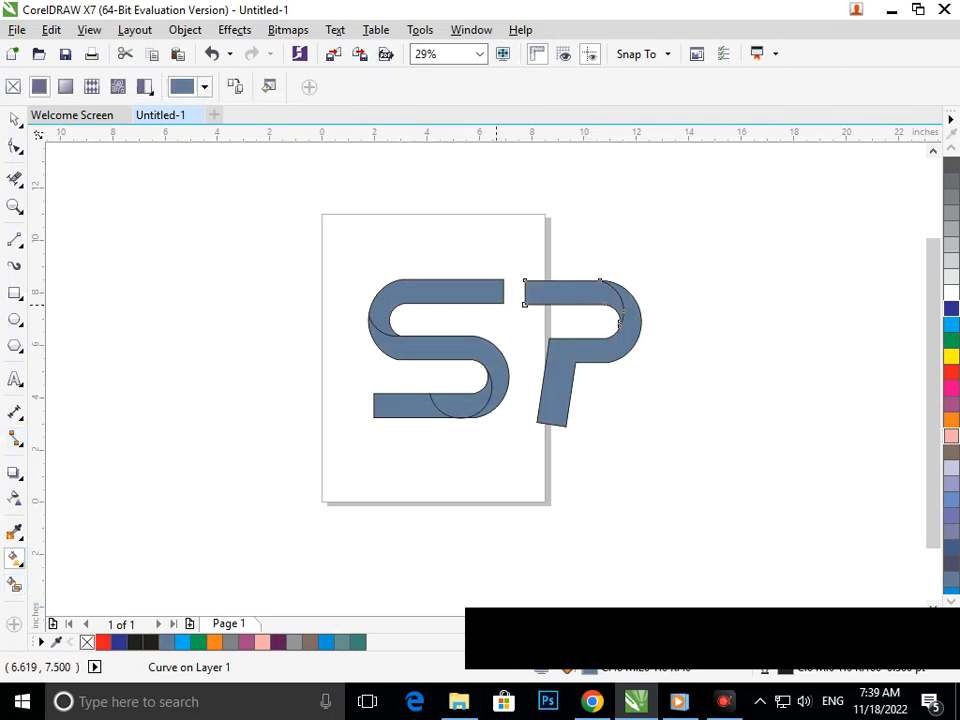
left_click_drag(502, 279, 384, 322)
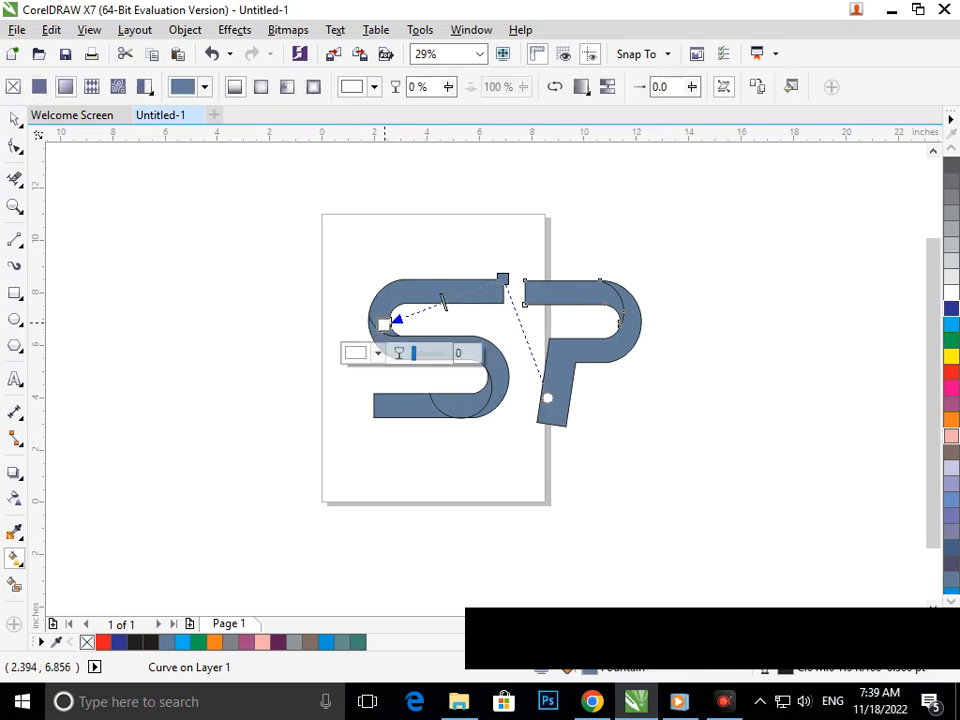
left_click(377, 352)
left_click(426, 440)
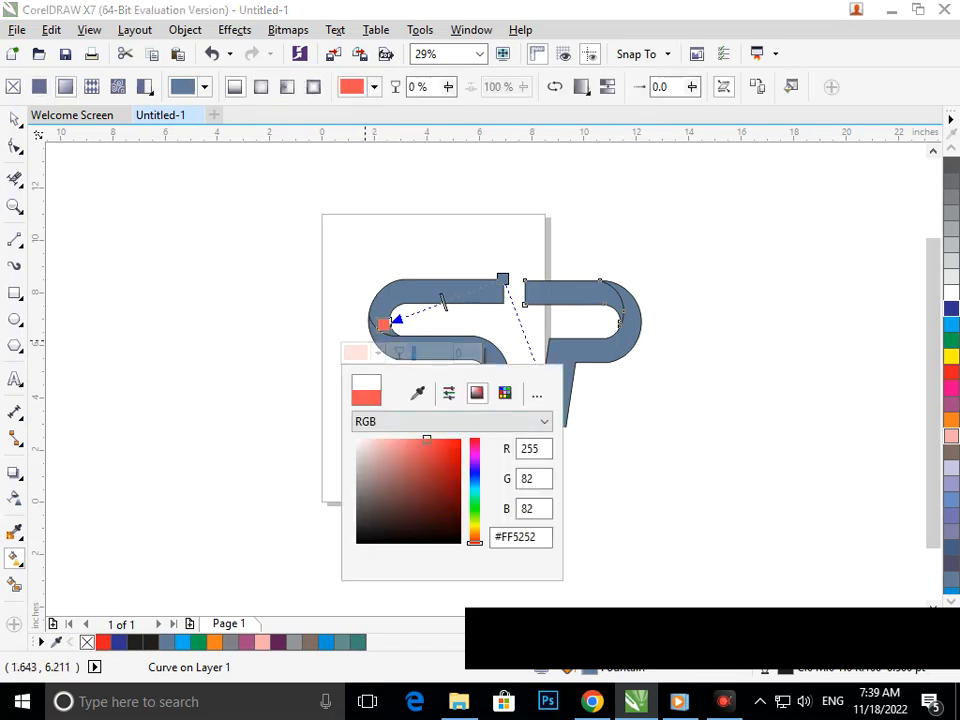
left_click(377, 352)
Set the start colour of the P upper arm's fountain fill to a muted green.
left_click(502, 279)
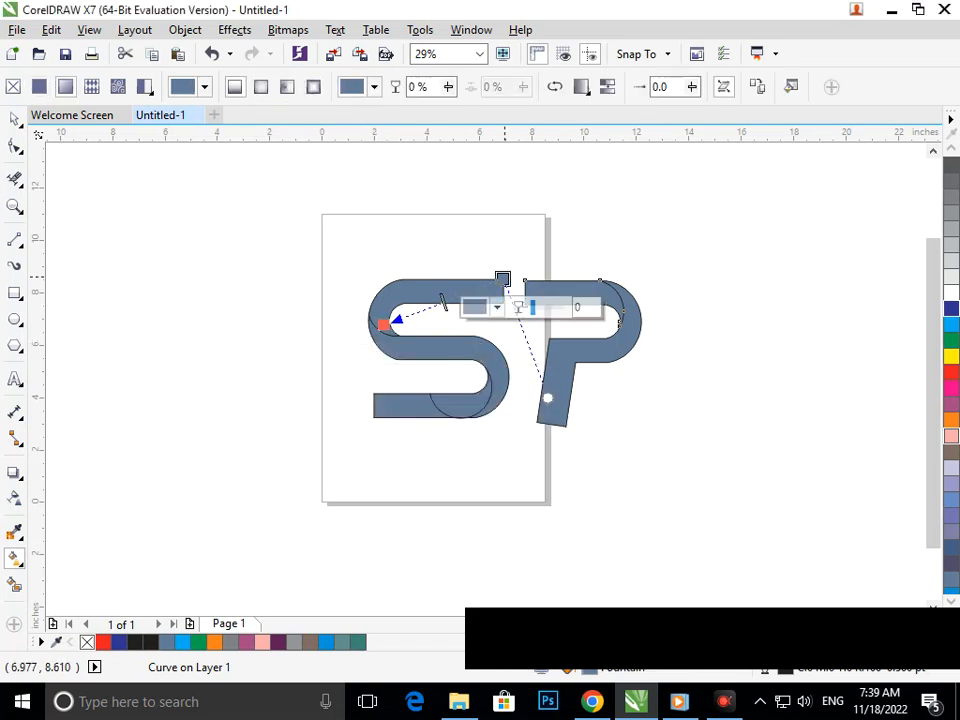
left_click(497, 306)
left_click_drag(535, 404, 555, 396)
left_click(594, 455)
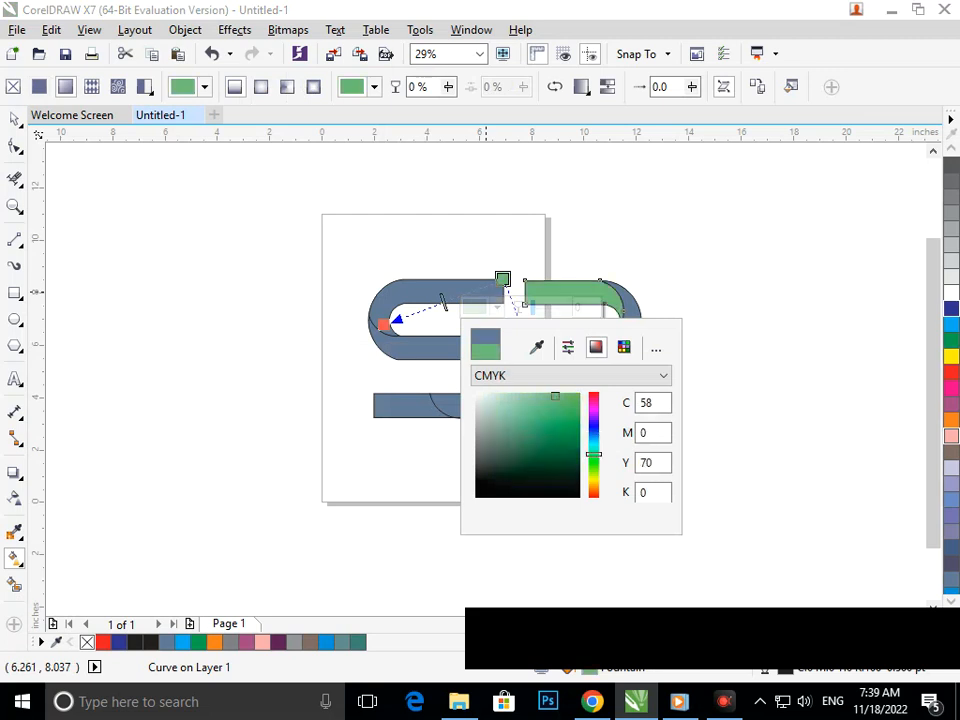
left_click(516, 424)
left_click(15, 120)
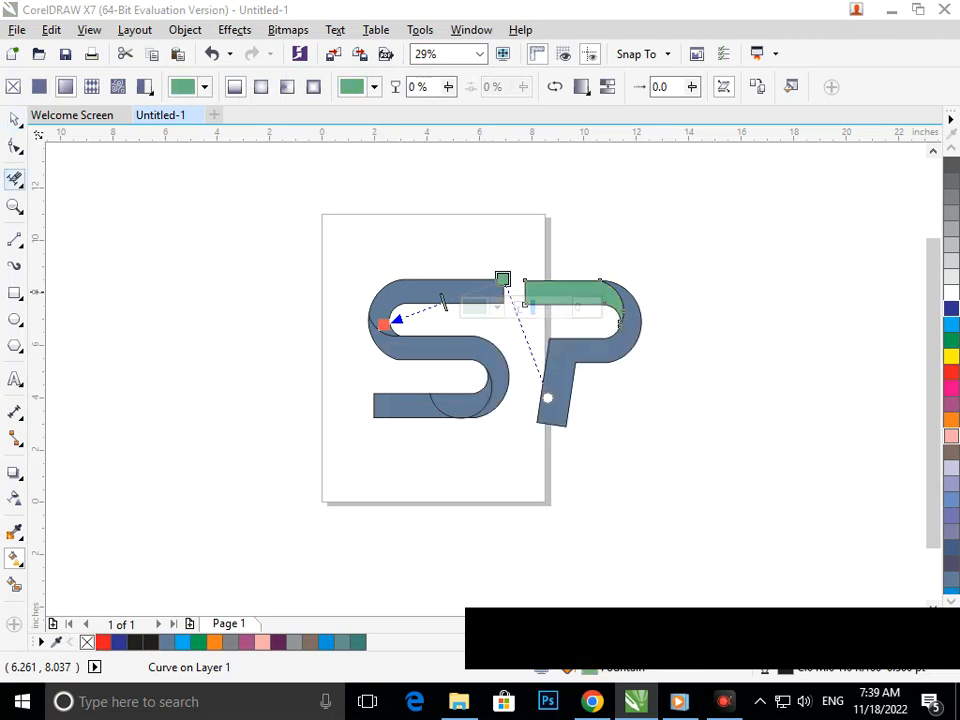
left_click(158, 375)
Apply a linear fountain fill to the S's upper section from its tip to the curve, with end colour #8F8B8B.
left_click(439, 289)
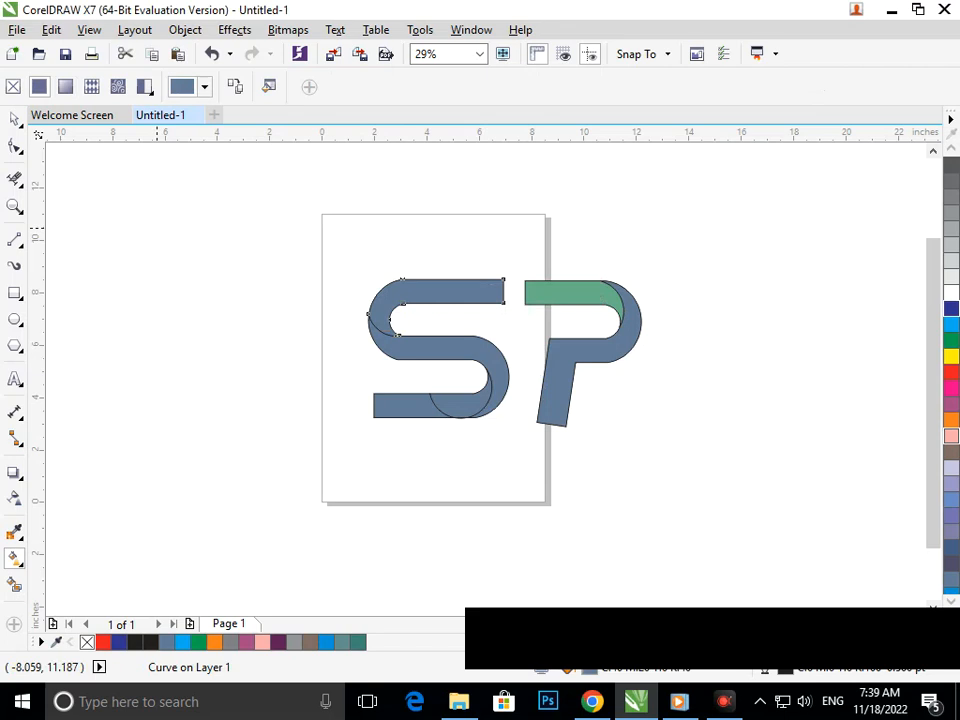
left_click_drag(497, 280, 385, 318)
mouse_move(355, 432)
left_mouse_down()
mouse_move(356, 497)
mouse_move(356, 466)
mouse_move(356, 478)
left_mouse_up()
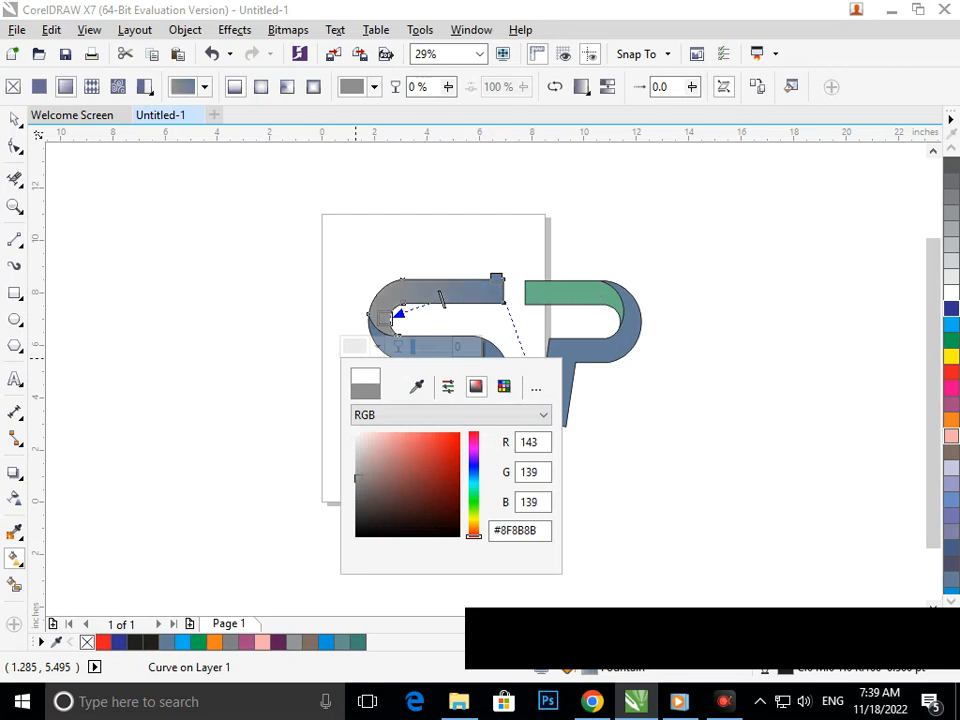
Set the start colour of the S upper section's fountain fill to light blue, CMYK 53, 0, 13, 0.
left_click(495, 278)
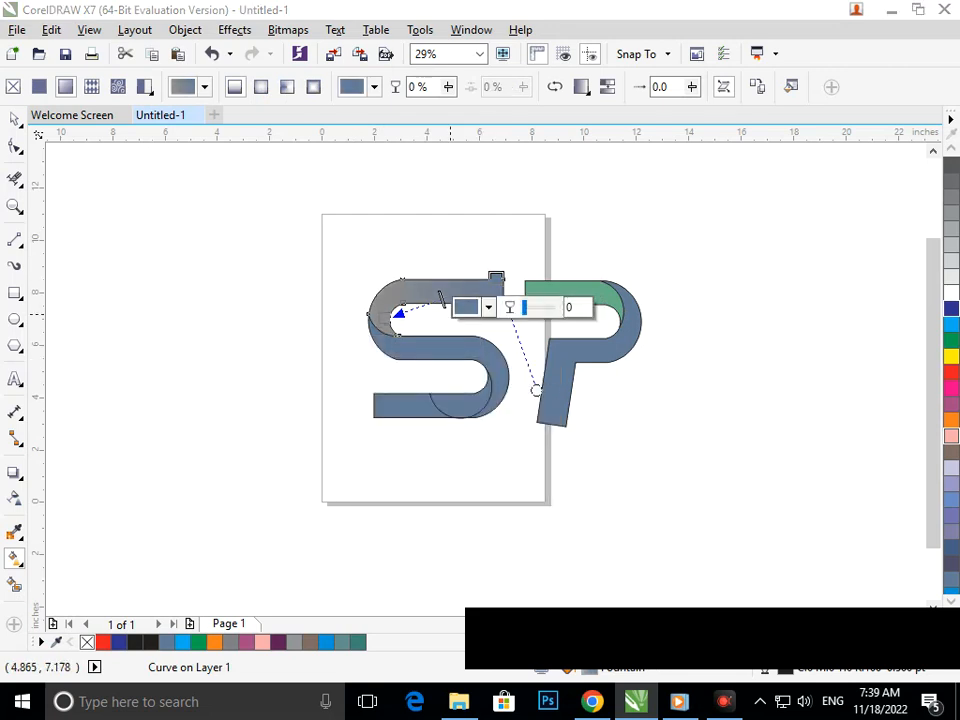
left_click(488, 307)
left_click(550, 393)
mouse_move(550, 393)
left_mouse_down()
mouse_move(570, 393)
mouse_move(585, 432)
mouse_move(585, 424)
mouse_move(585, 461)
mouse_move(585, 392)
mouse_move(585, 449)
left_mouse_up()
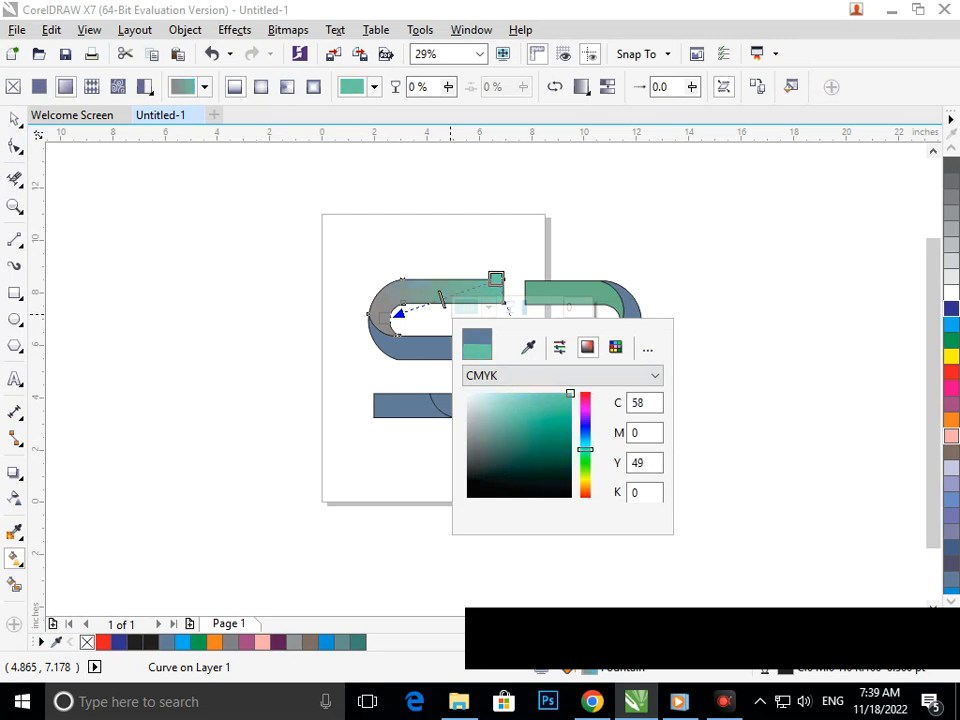
mouse_move(585, 443)
left_mouse_down()
mouse_move(585, 489)
mouse_move(585, 418)
mouse_move(585, 444)
left_mouse_up()
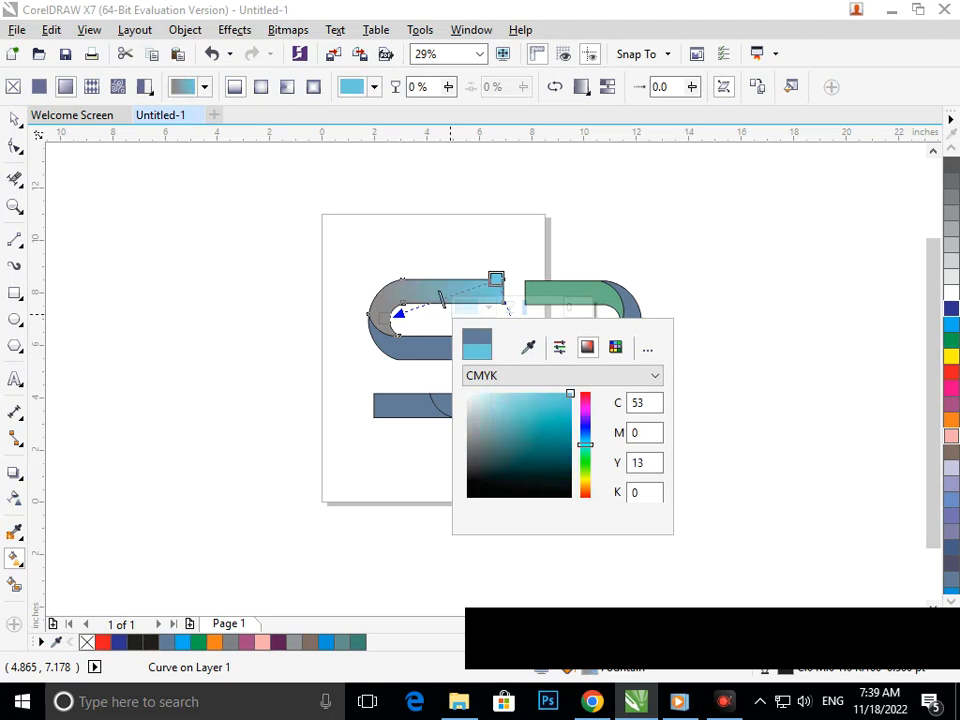
left_click(15, 118)
left_click(270, 345)
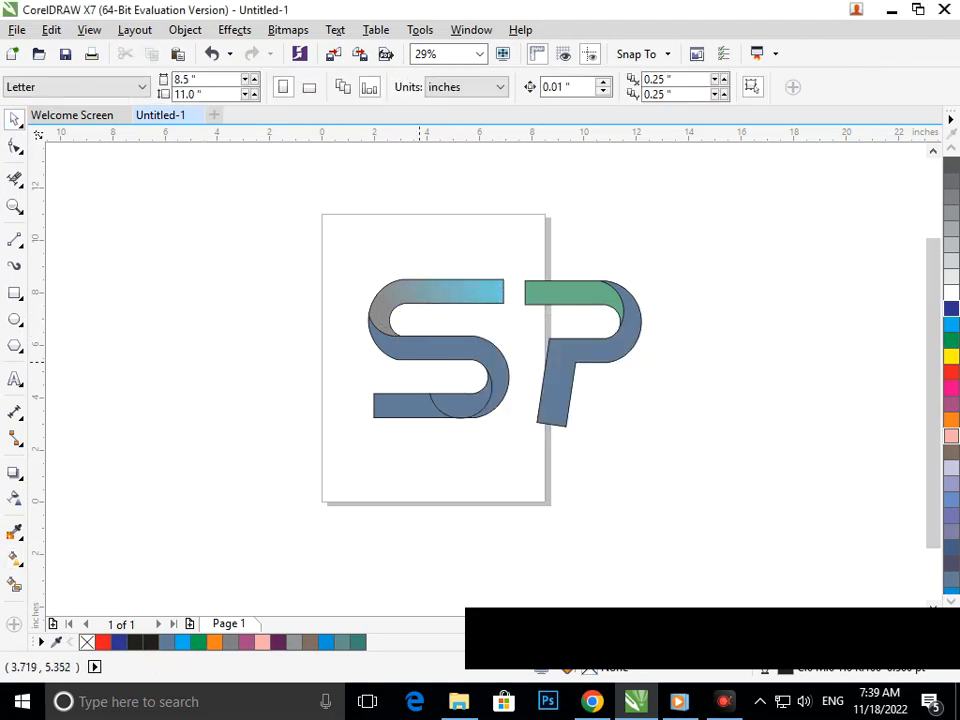
Apply a linear fountain fill to the S's middle section, from its upper-left curve to its lower-right curve, with end colour #2BC7E3.
left_click(396, 352)
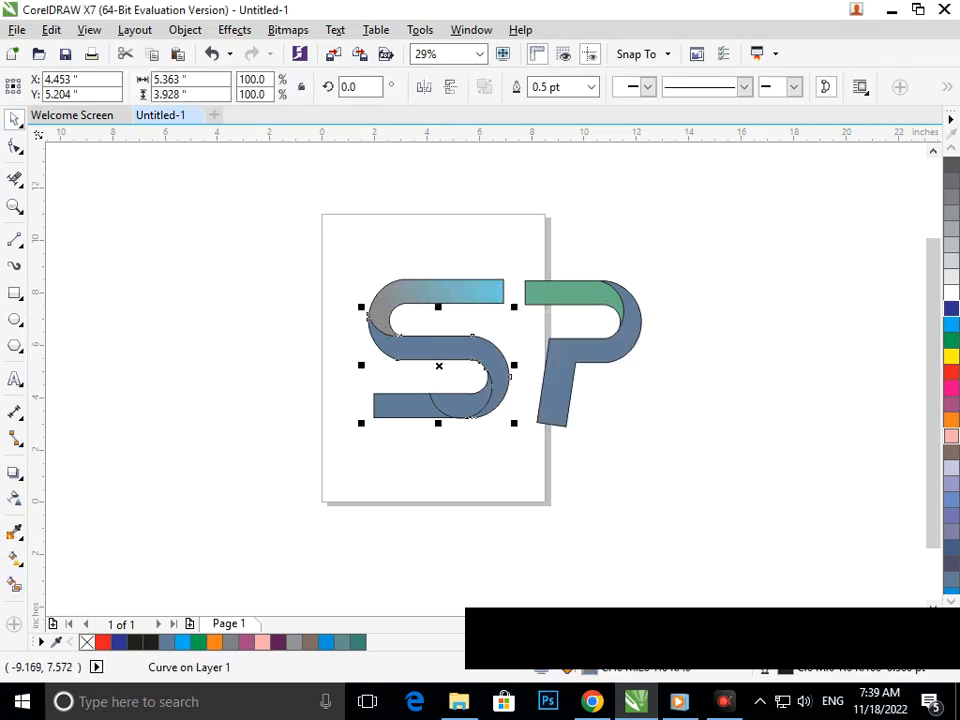
left_click(15, 556)
left_click(70, 558)
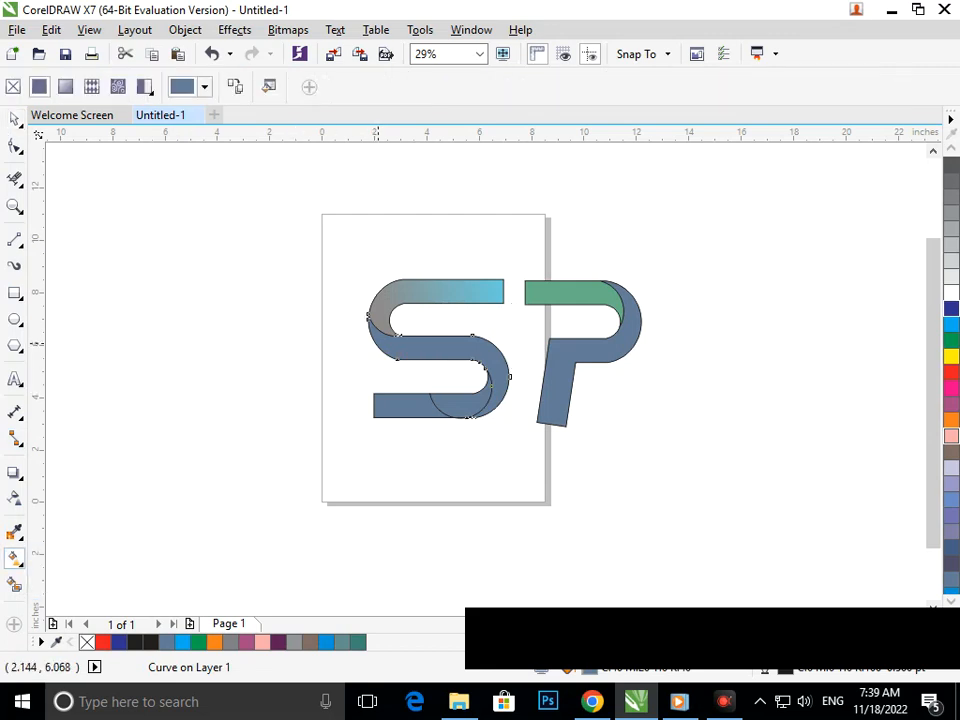
left_click_drag(376, 335, 509, 389)
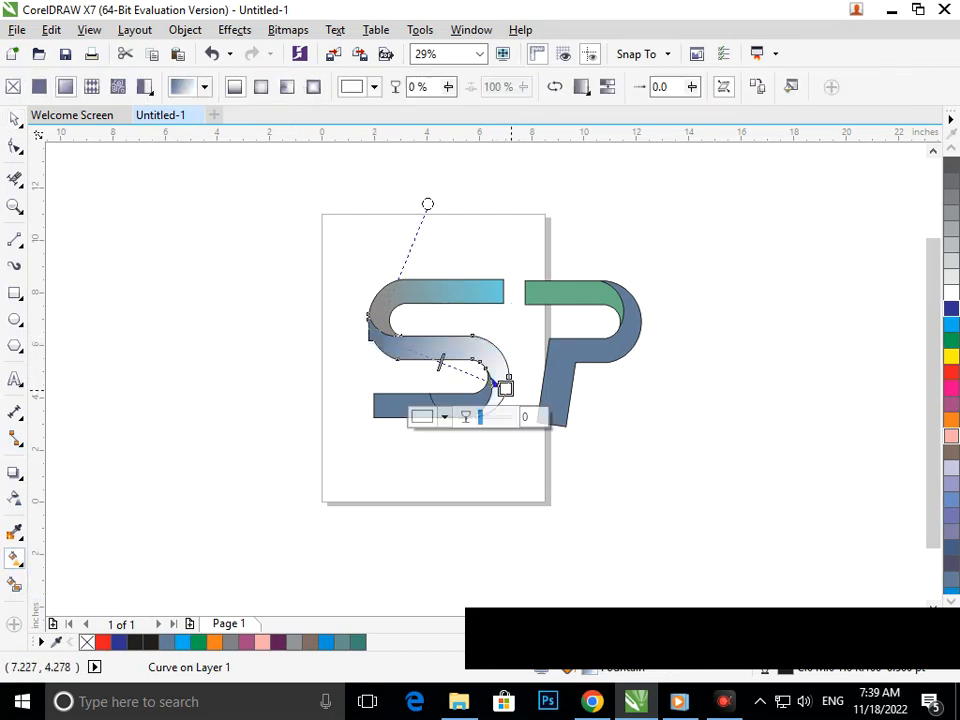
left_click(422, 416)
left_click(483, 504)
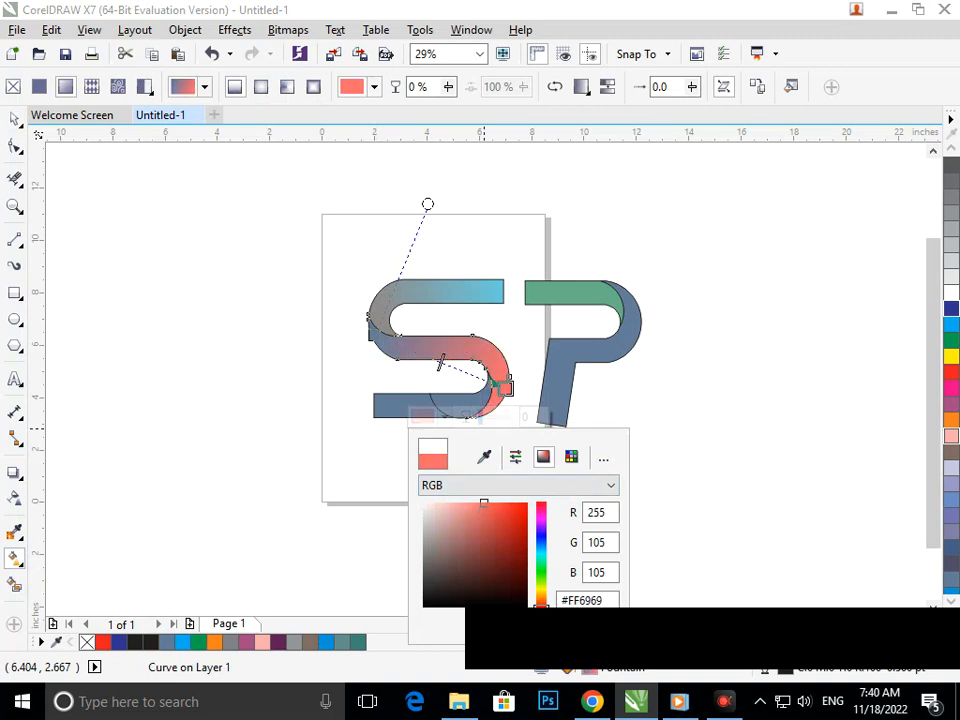
mouse_move(540, 600)
left_mouse_down()
mouse_move(540, 538)
mouse_move(540, 597)
mouse_move(540, 551)
left_mouse_up()
left_click(507, 514)
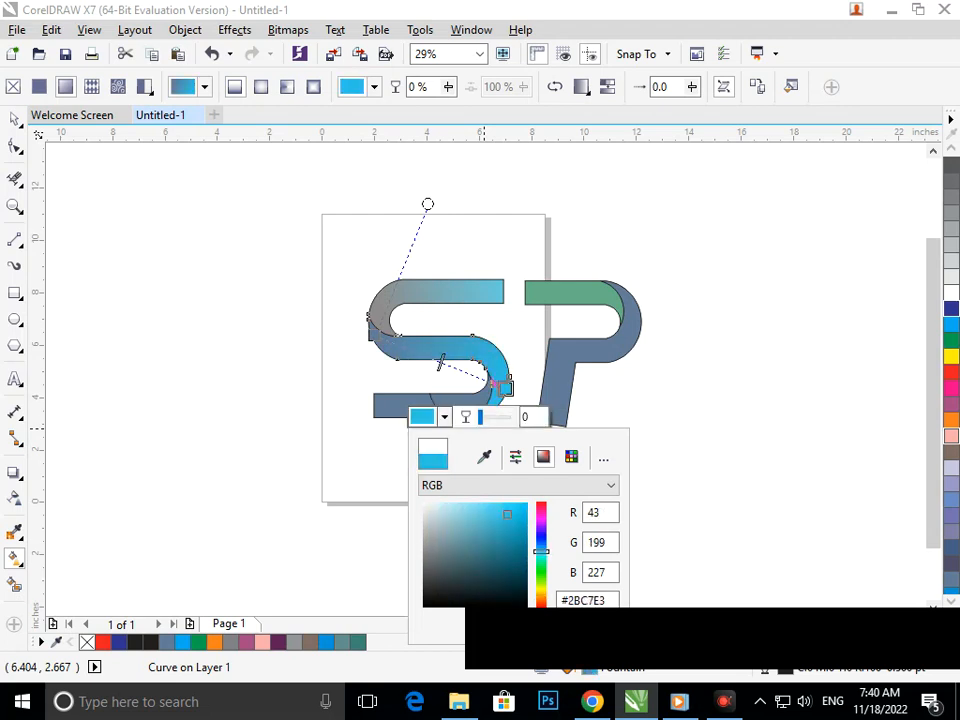
Set the start colour of the S middle section's fountain fill to a dark greenish grey.
left_click(370, 336)
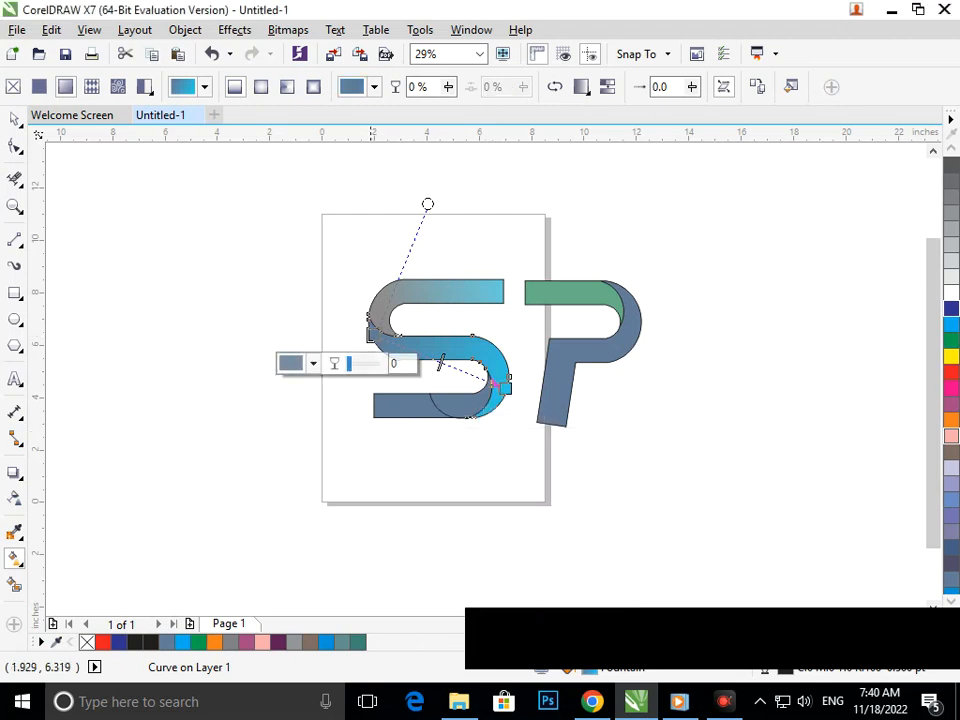
left_click(313, 363)
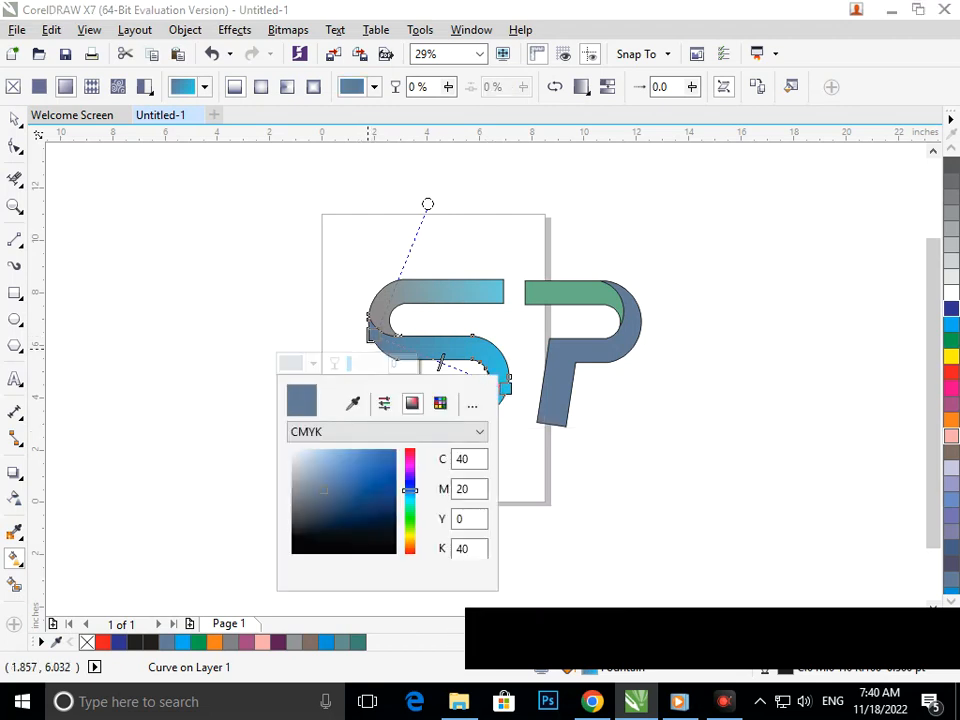
left_click_drag(409, 489, 409, 503)
mouse_move(323, 489)
left_mouse_down()
mouse_move(350, 452)
mouse_move(299, 506)
left_mouse_up()
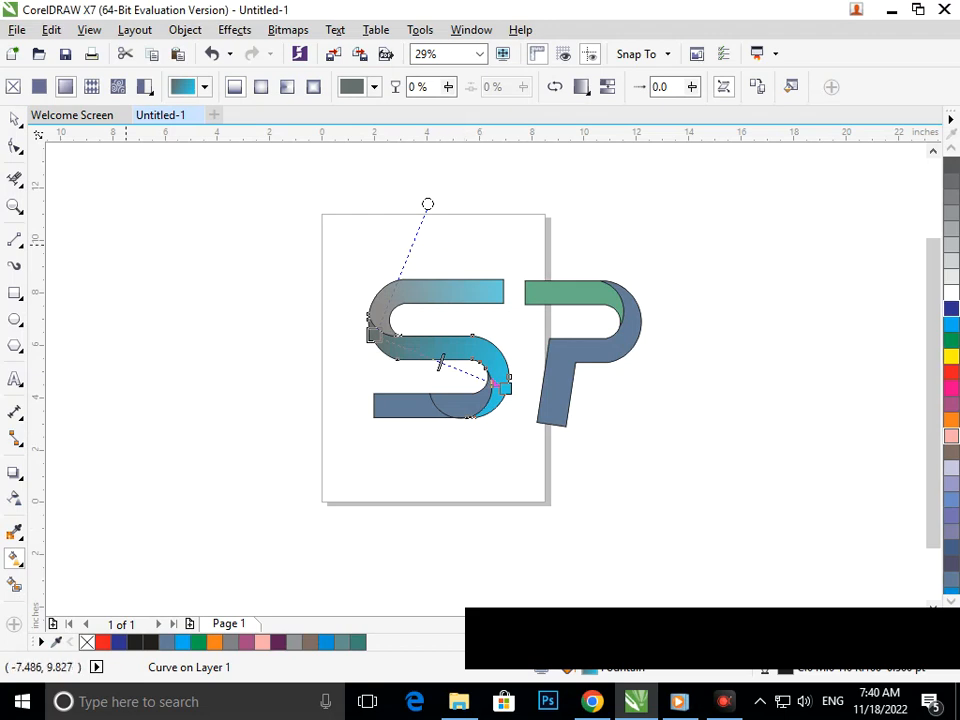
key("space")
left_click(364, 478)
Reverse the fountain fill of the S's middle section so blue starts at the upper-left curve and grey ends at the lower right.
left_click(498, 348)
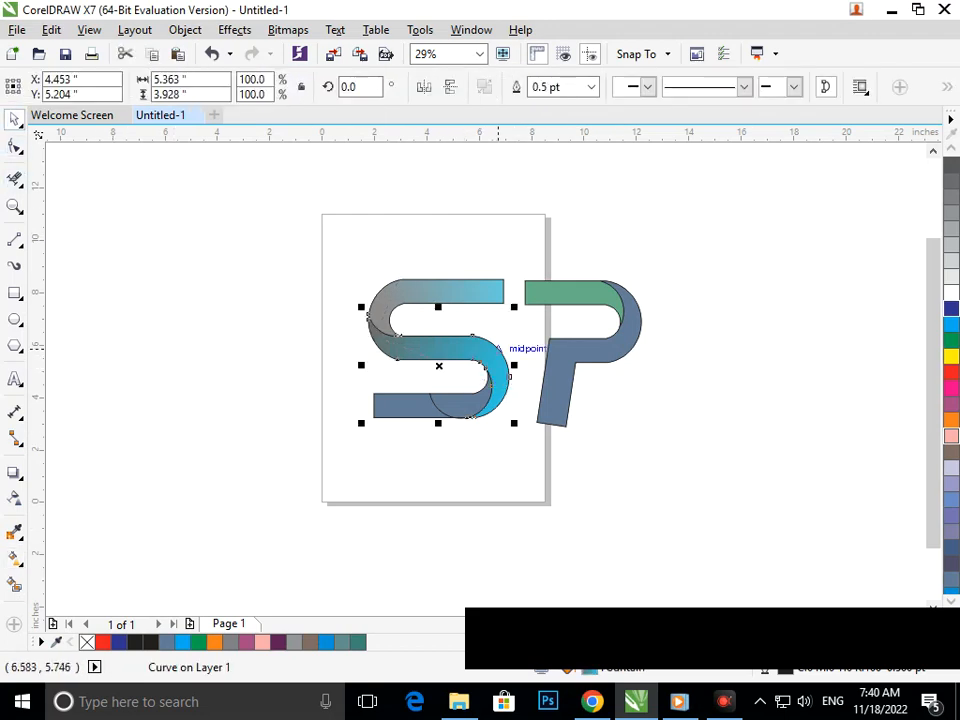
key("F11")
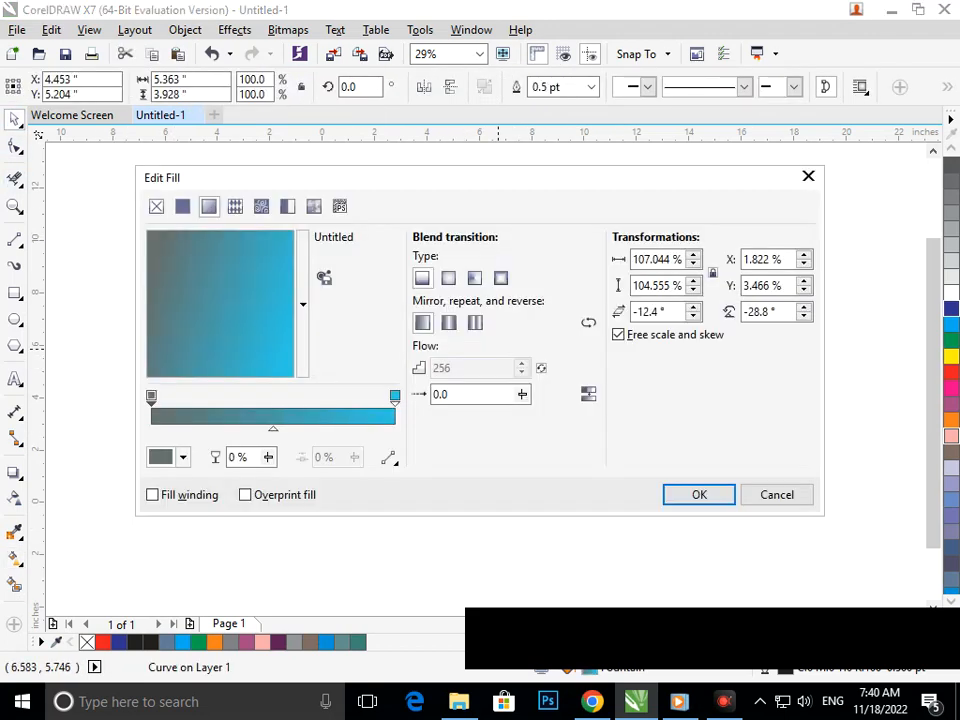
left_click(699, 494)
left_click(570, 469)
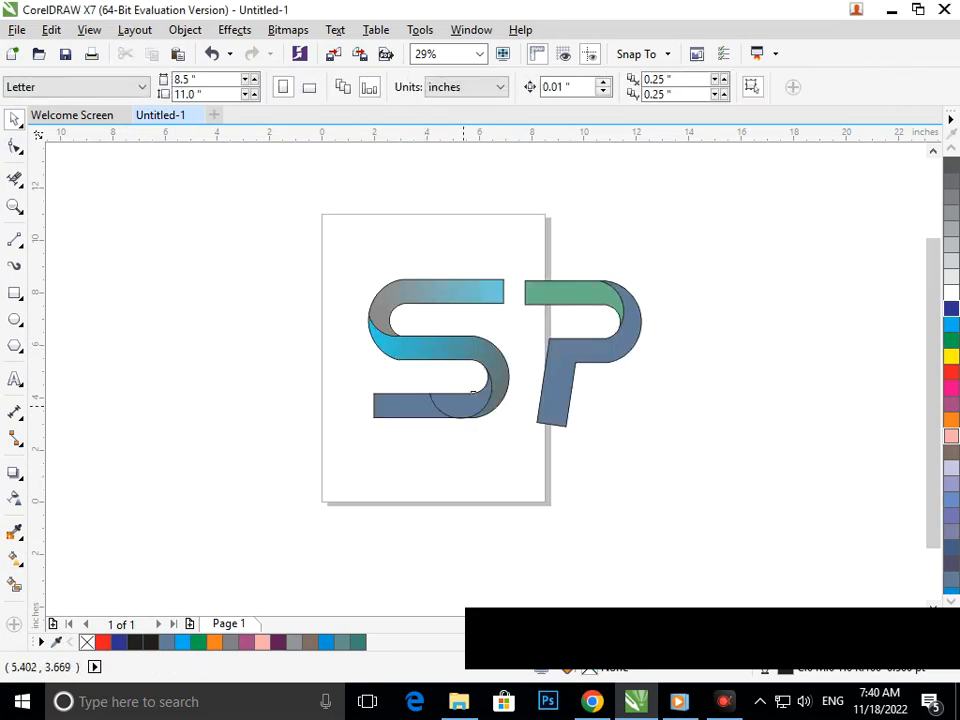
Apply a linear fountain fill with a green start colour to the overlap piece in the S's lower curve.
left_click(462, 400)
key("F11")
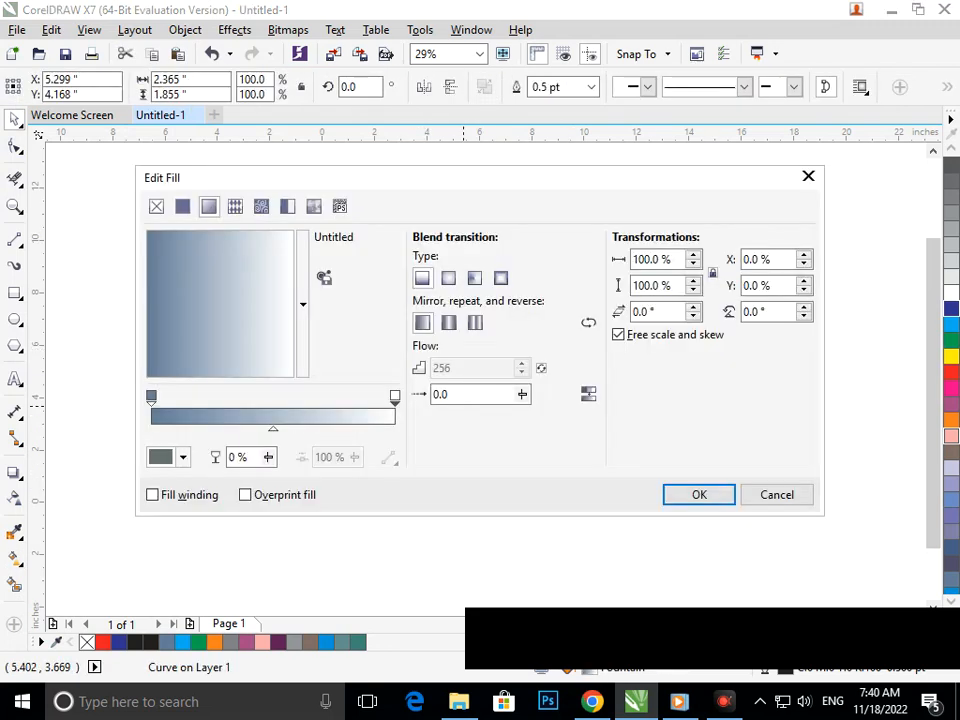
left_click(168, 457)
left_click(246, 307)
left_click(280, 371)
left_click(263, 307)
left_click(699, 495)
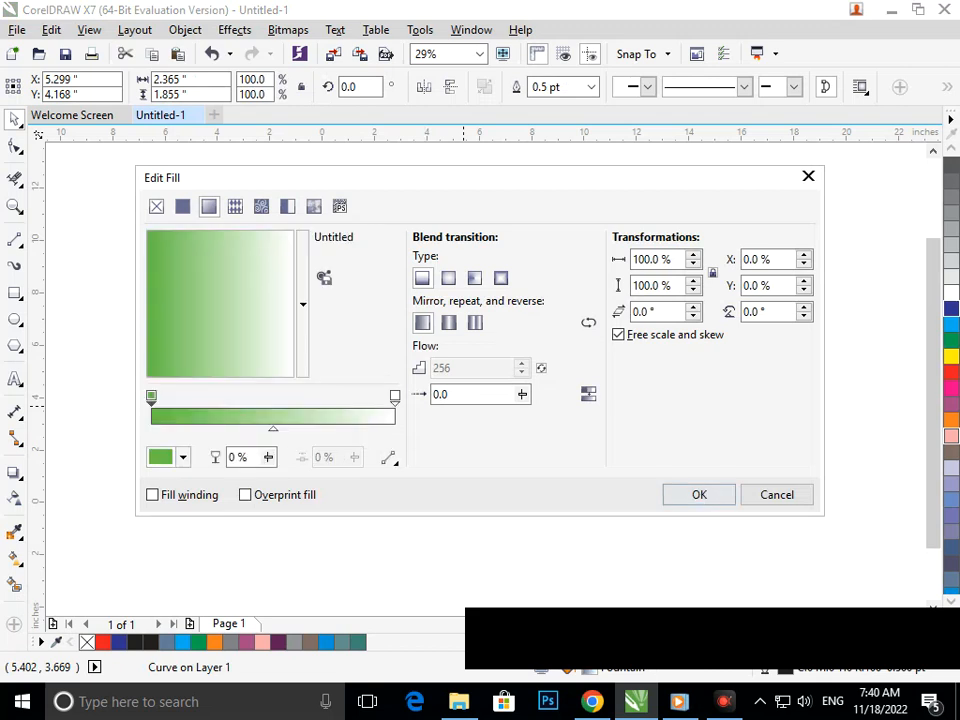
Set the end colour of the S lower overlap piece's fountain fill to red, RGB 255, 20, 20.
left_click(15, 557)
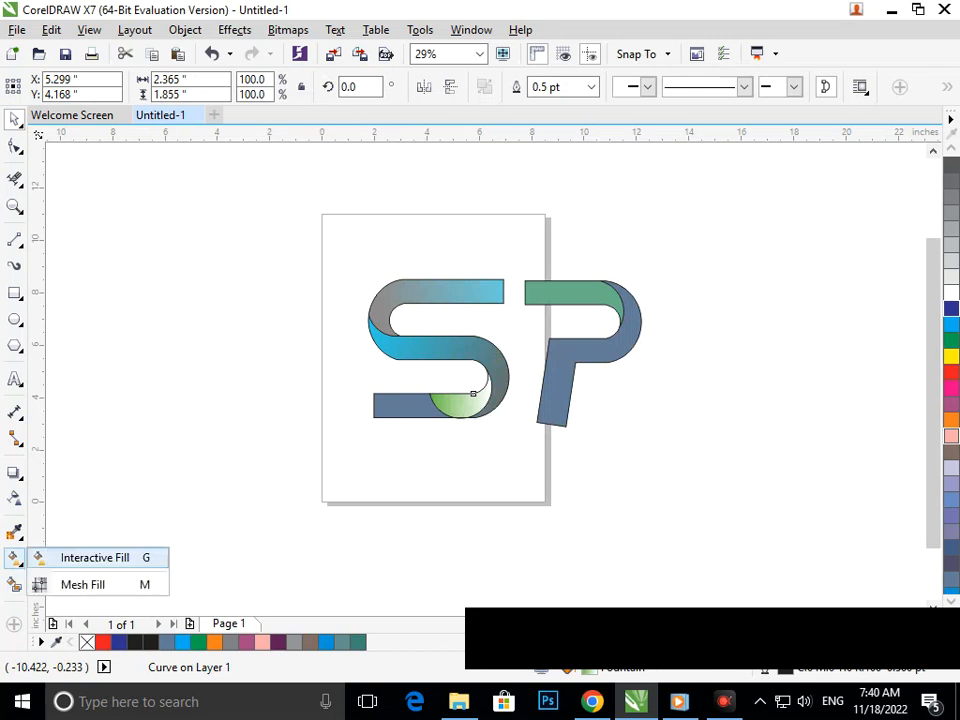
left_click(90, 557)
left_click(490, 392)
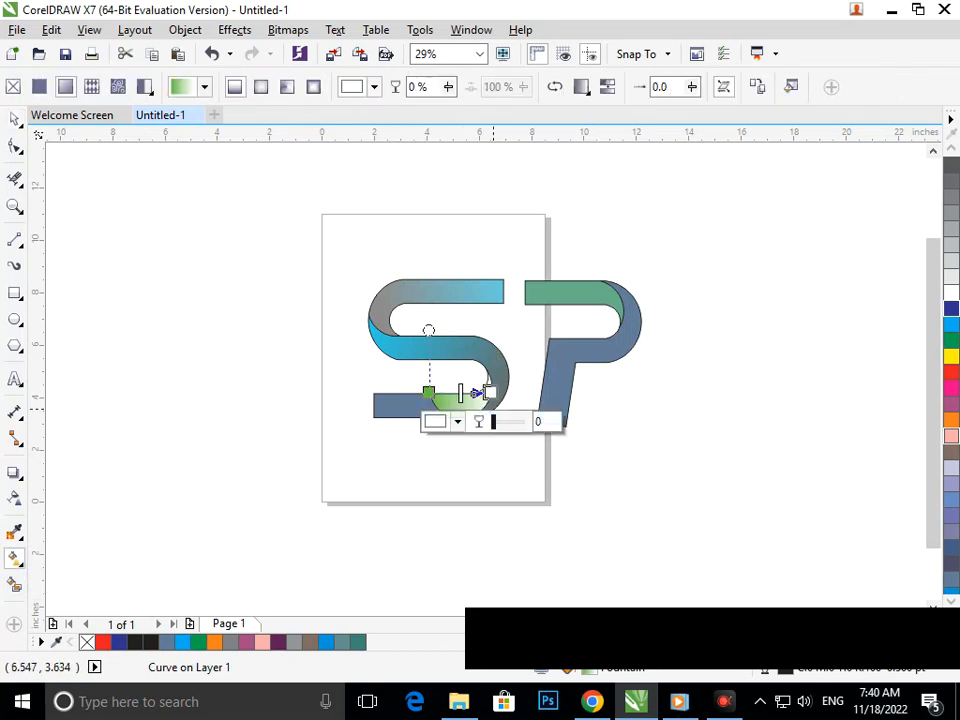
left_click(457, 421)
left_click(498, 512)
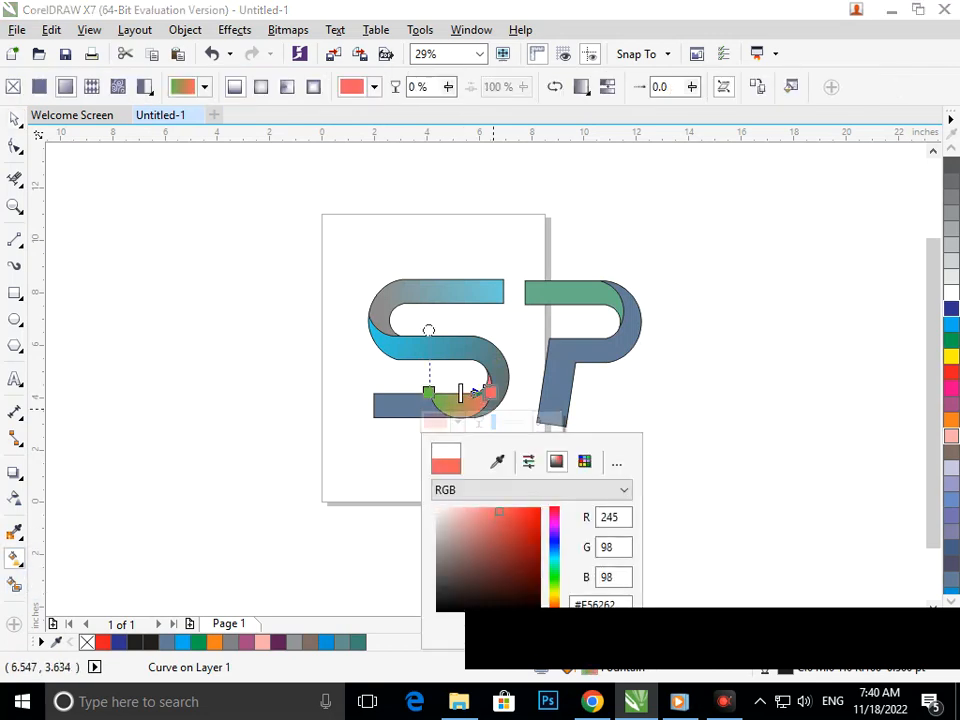
mouse_move(498, 512)
left_mouse_down()
mouse_move(523, 508)
mouse_move(436, 591)
mouse_move(435, 577)
left_mouse_up()
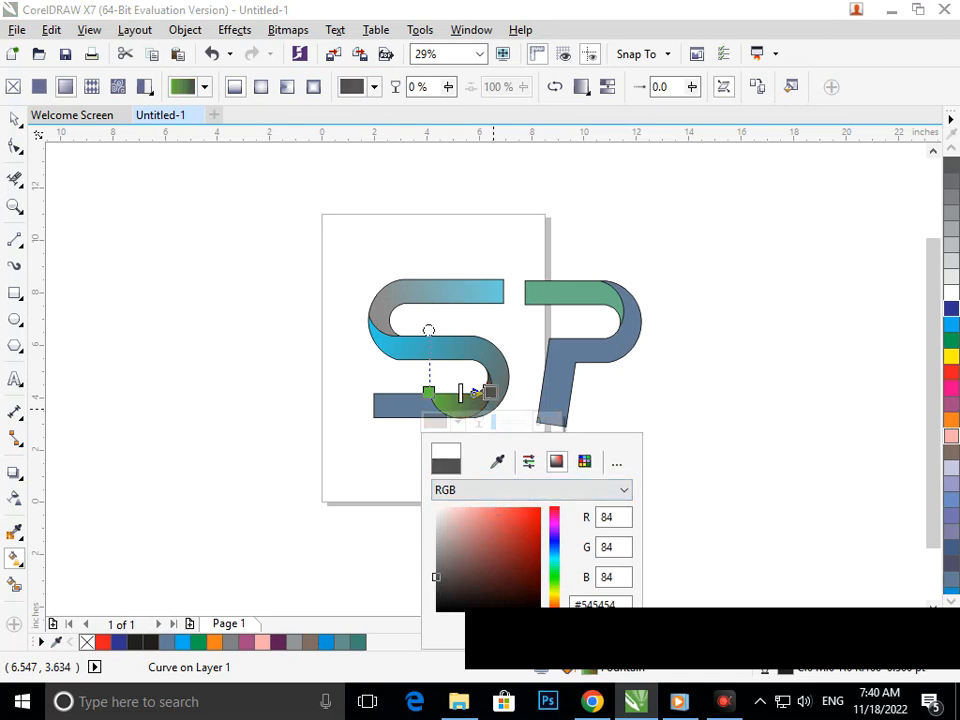
left_click_drag(435, 577, 539, 510)
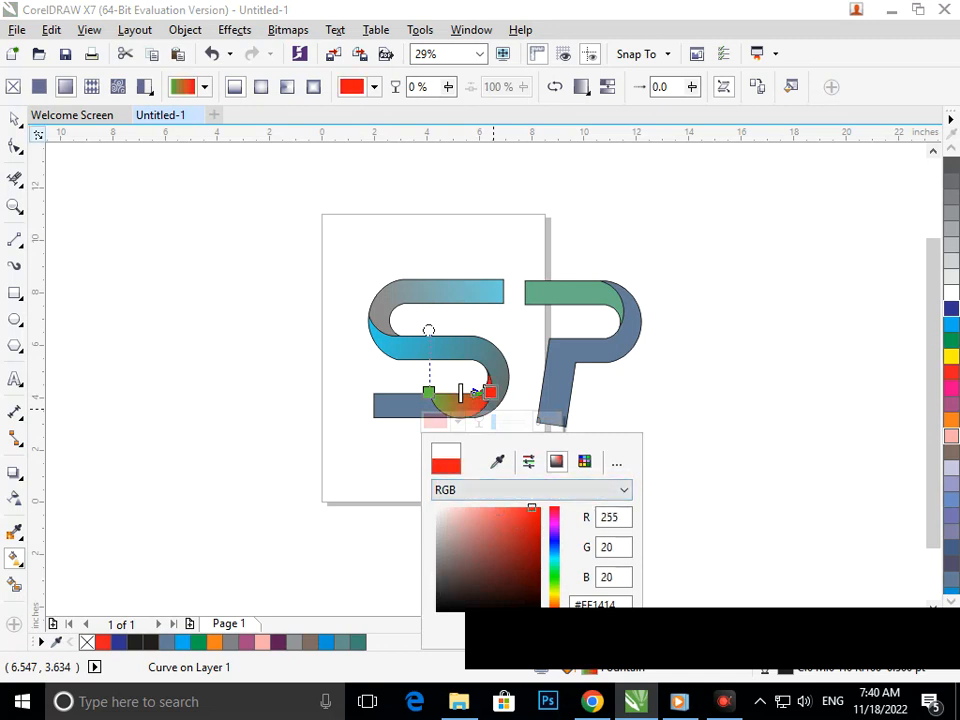
key("space")
left_click(383, 433)
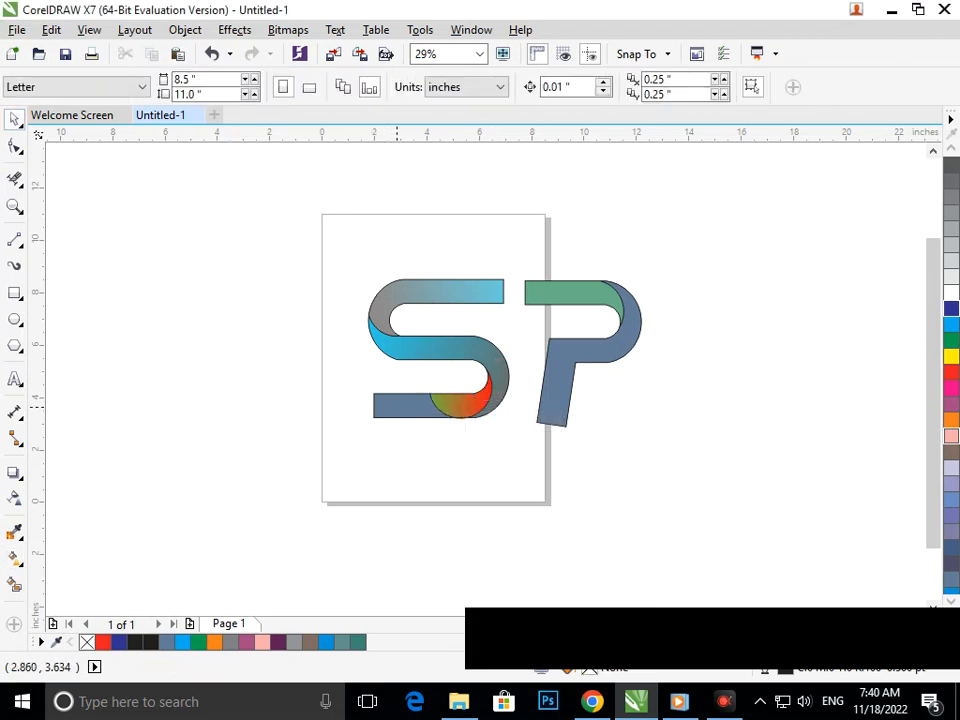
Apply a linear fountain fill to the S's bottom bar from its left tip to the overlap piece, with end colour RGB 6, 27, 207.
left_click(396, 406)
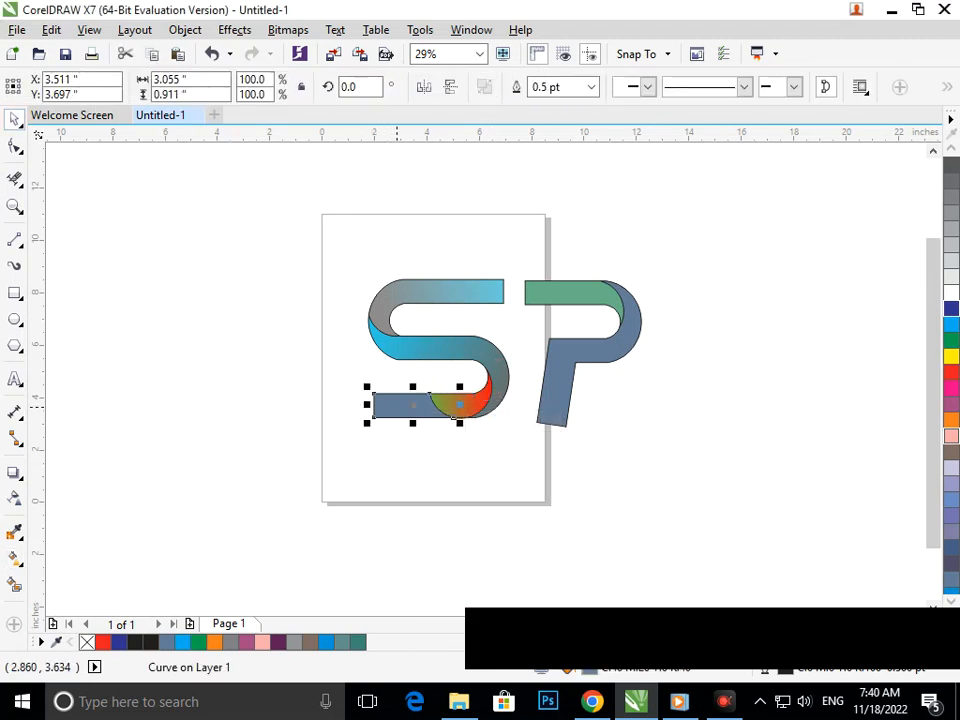
left_click(14, 557)
left_click(80, 556)
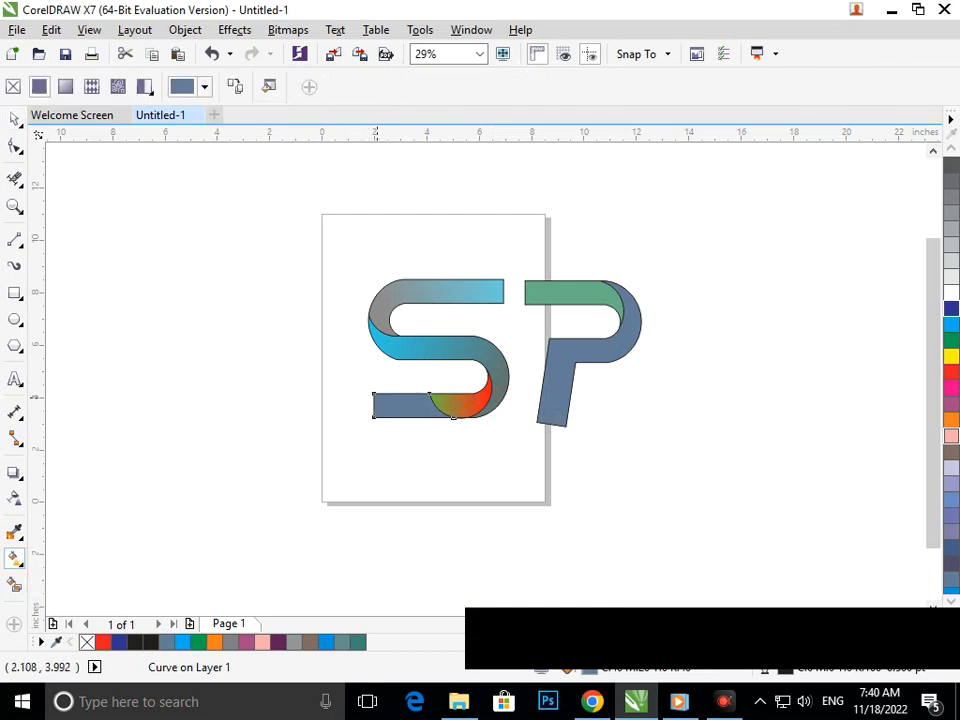
left_click_drag(377, 396, 452, 416)
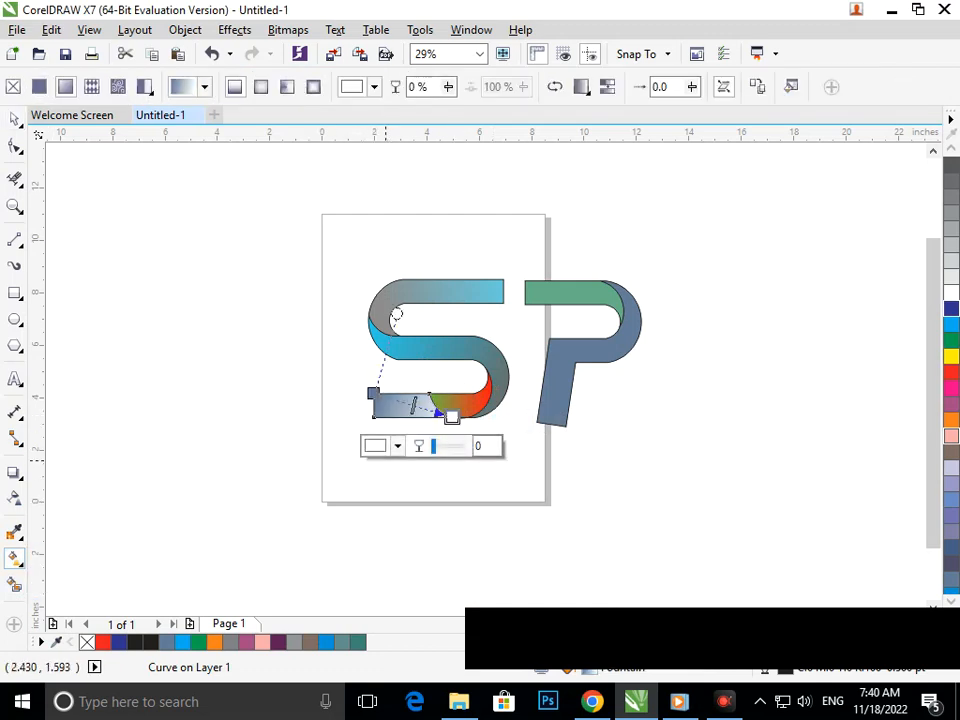
left_click(397, 446)
left_click(432, 533)
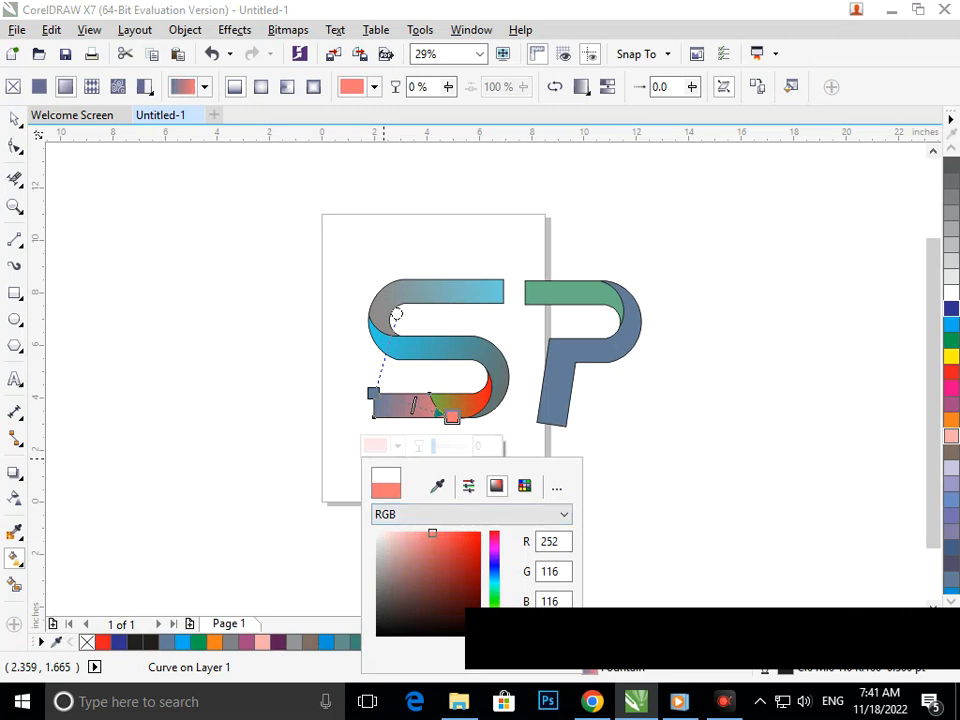
left_click(464, 541)
left_click(494, 576)
left_click(477, 552)
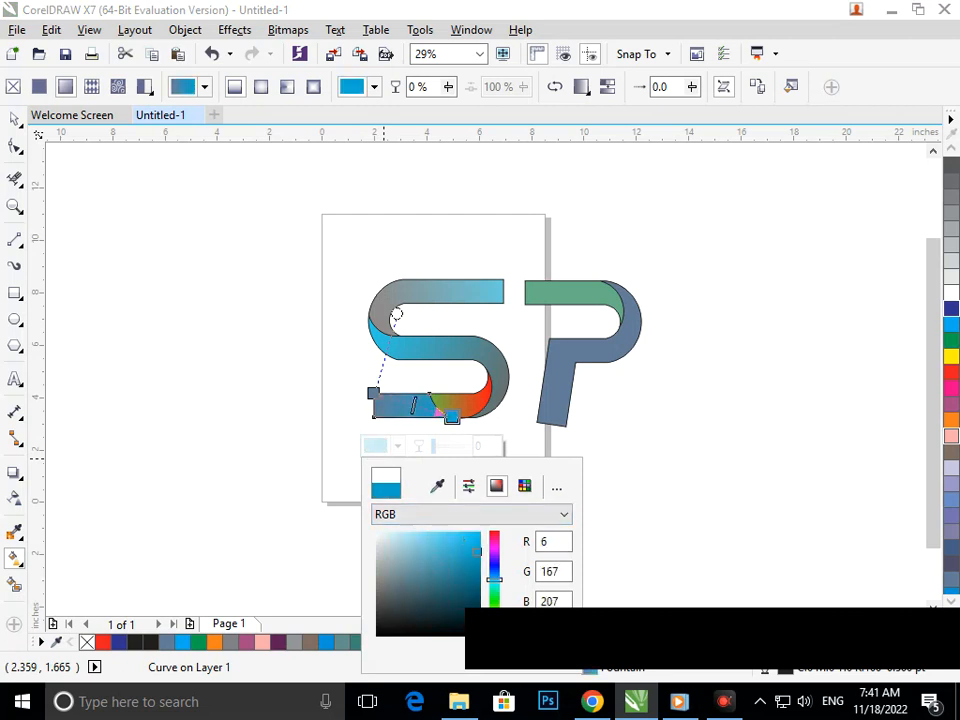
left_click(494, 568)
left_click(494, 567)
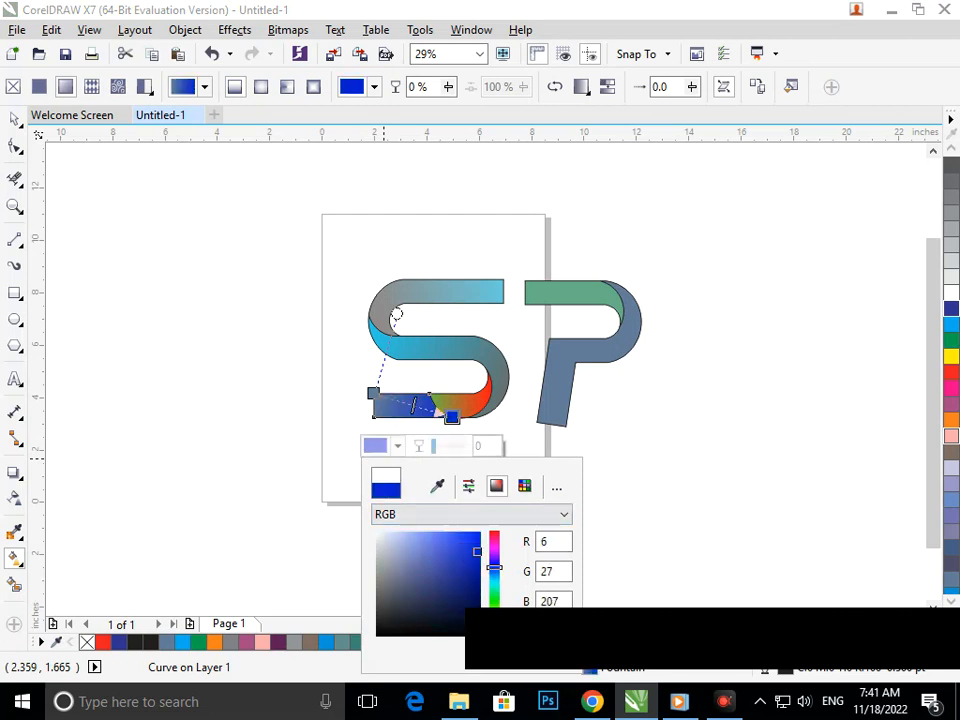
Set the start colour of the S bottom bar's fountain fill to green, CMYK 63, 0, 71, 0.
left_click(370, 393)
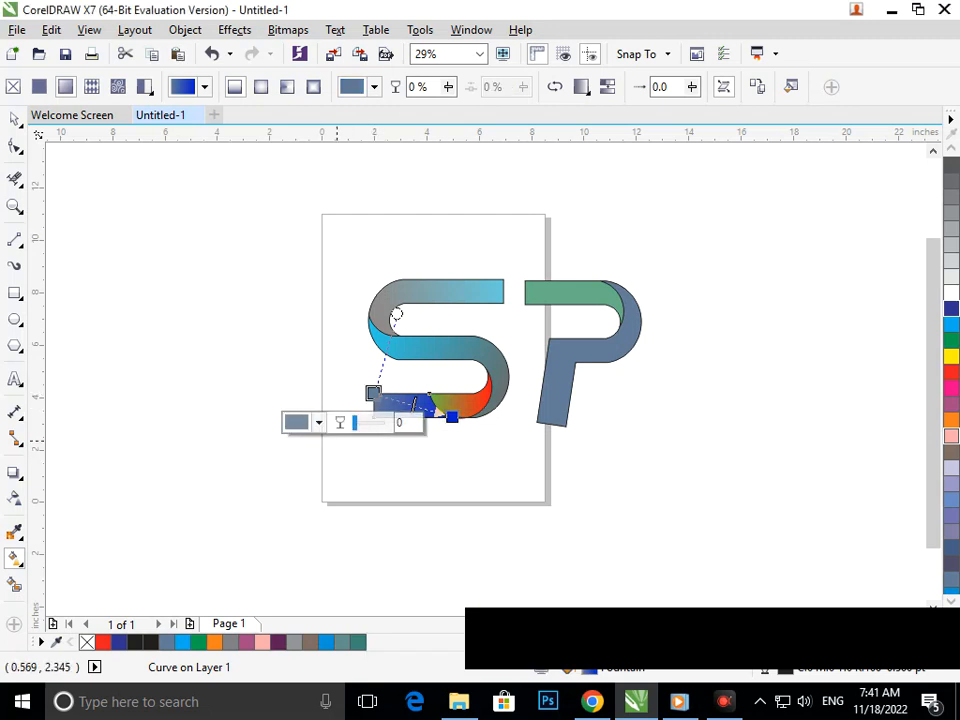
left_click(300, 422)
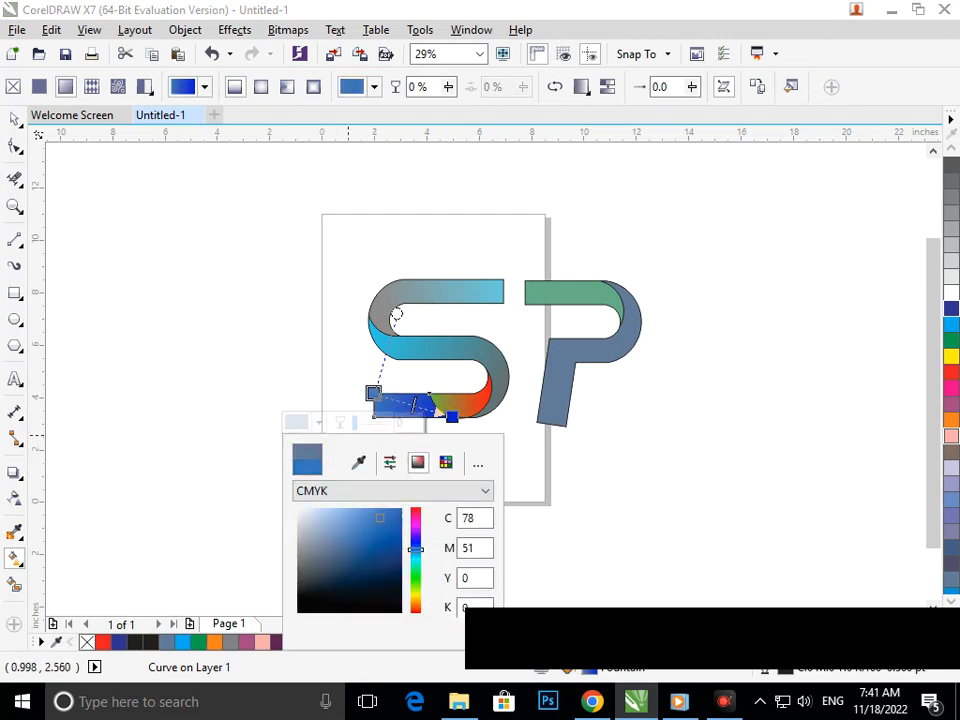
left_click(416, 570)
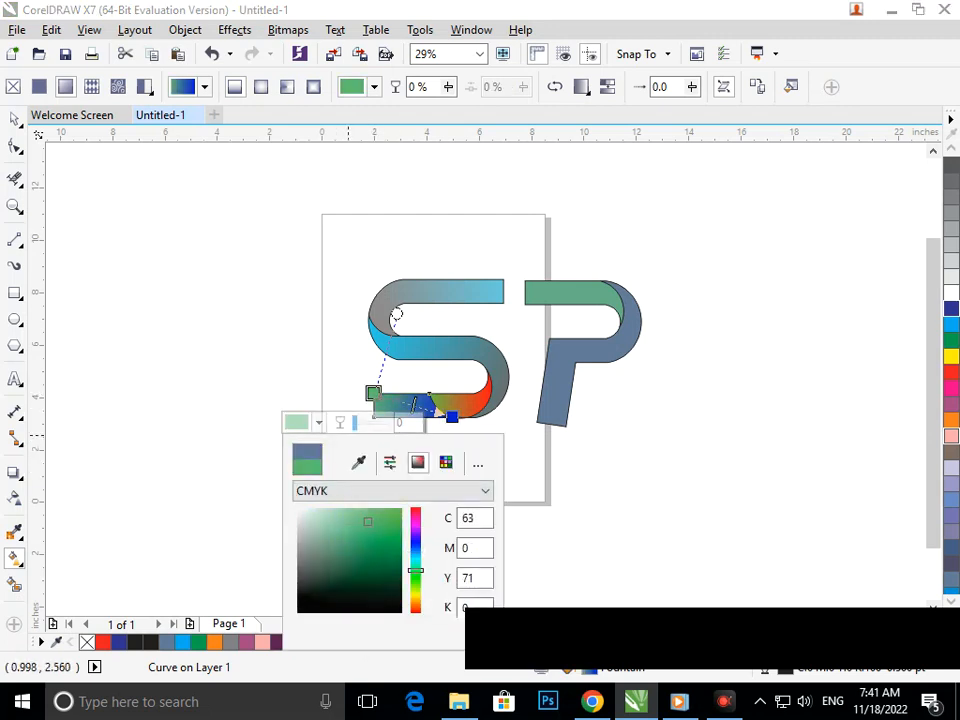
left_click(459, 416)
double_click(14, 119)
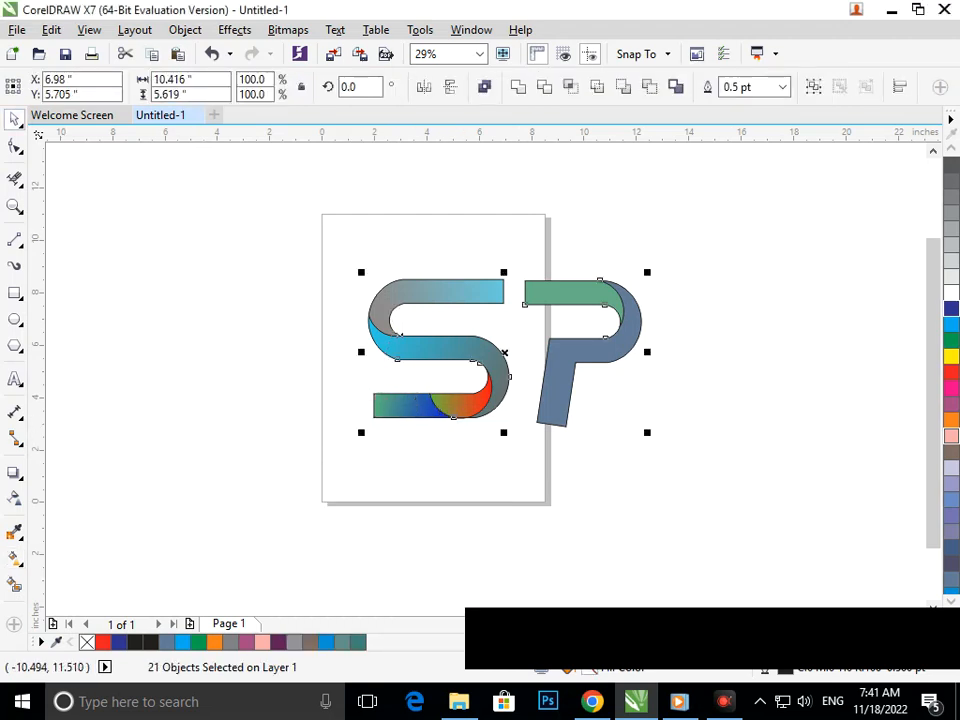
left_click(363, 492)
Redraw the P upper arm's fountain fill diagonally from its left tip to its curved end.
left_click(619, 322)
key("g")
left_click(14, 557)
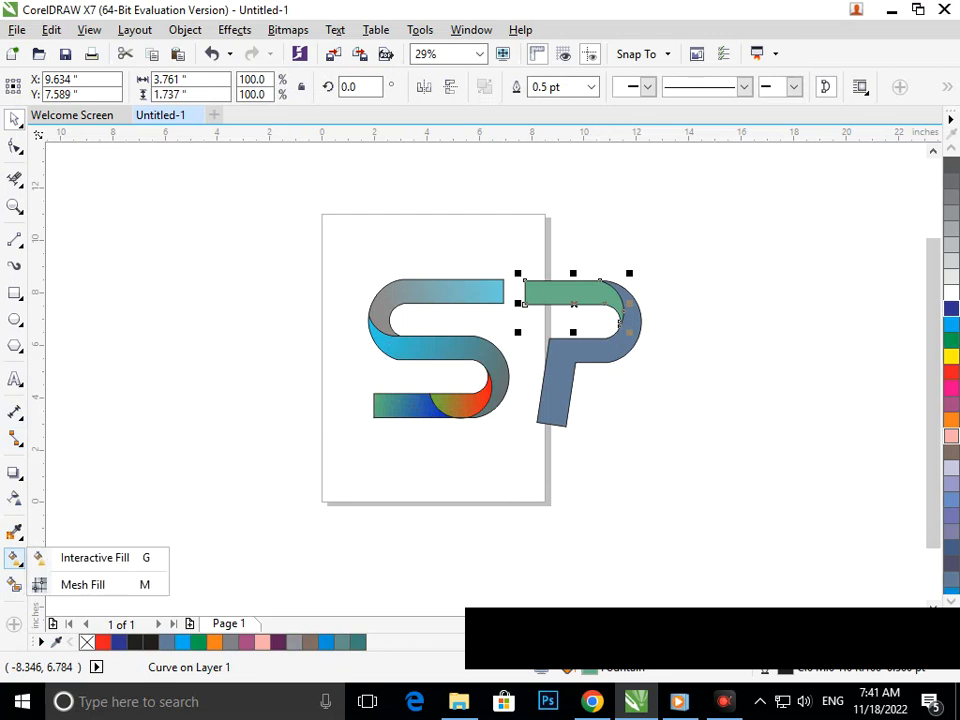
left_click(90, 556)
left_click_drag(527, 282, 613, 310)
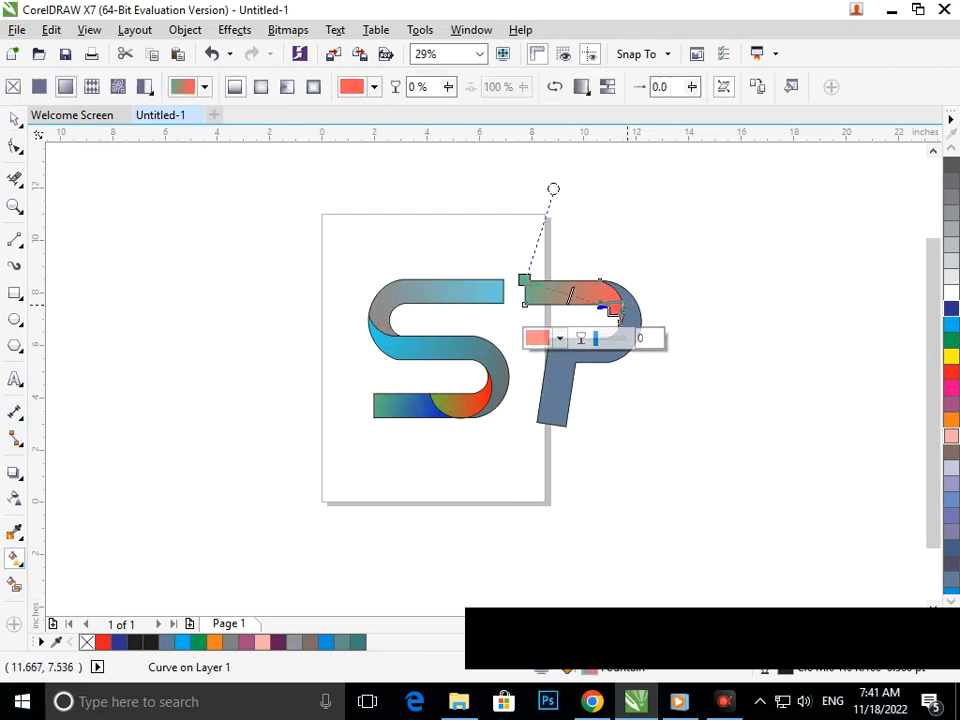
Apply a linear fountain fill to the P's stem and bowl, from the stem's foot to the upper curve, with end colour #E03E03.
left_click(576, 333)
left_click_drag(535, 417, 623, 307)
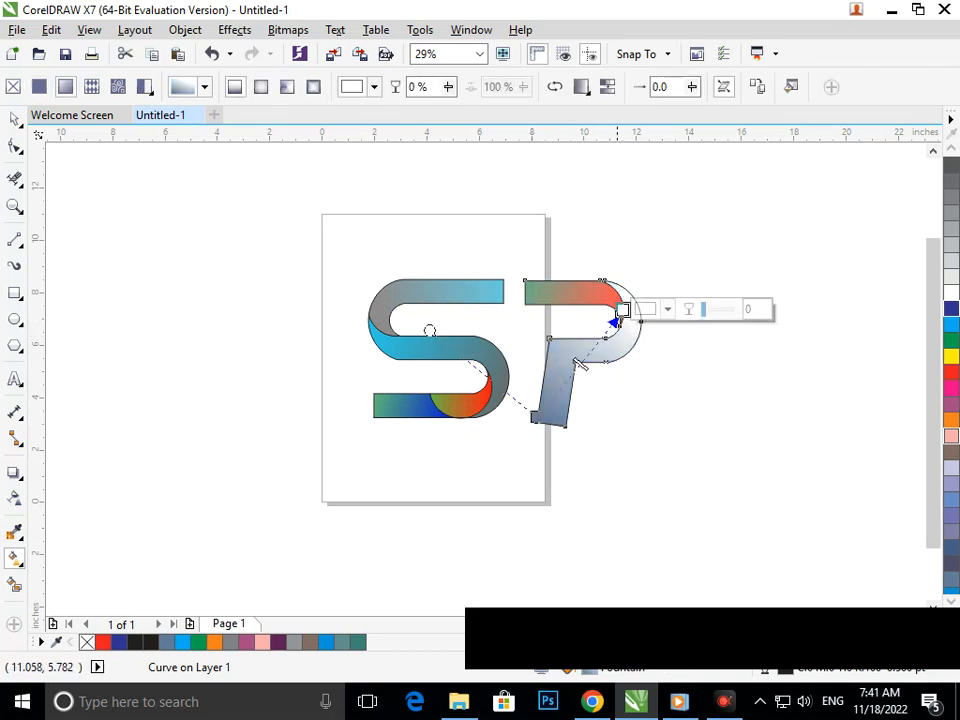
left_click(645, 310)
left_click(722, 396)
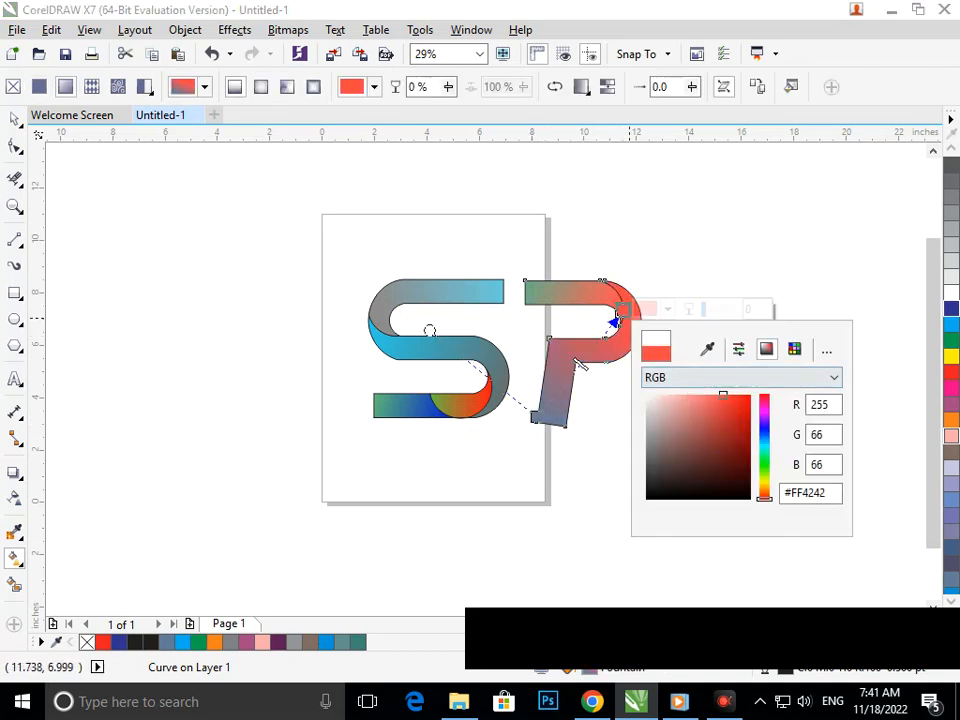
left_click(764, 466)
left_click(750, 418)
left_click(764, 487)
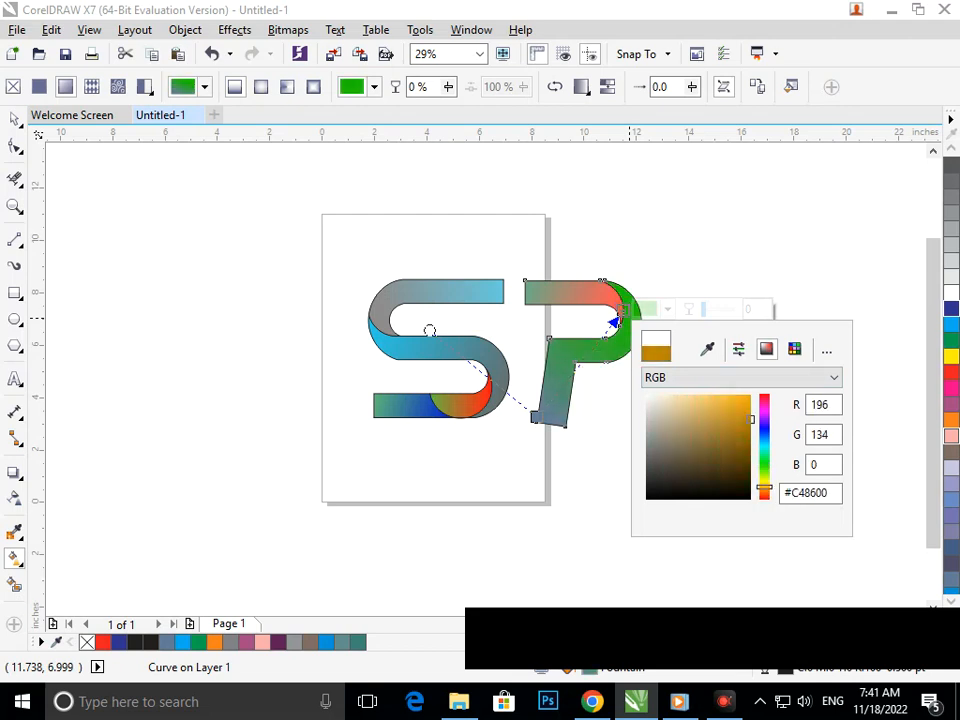
left_click(750, 445)
left_click(750, 402)
left_click(764, 494)
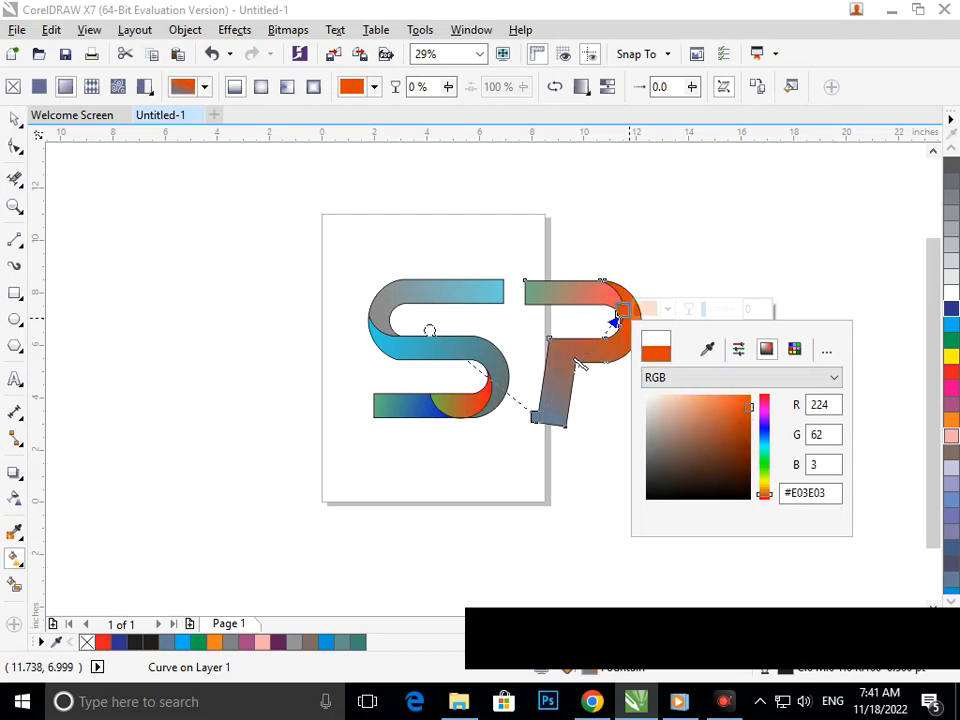
Set the end colour of the P stem and bowl's fountain fill to a dark red PANTONE solid coated swatch, CMYK 32, 99, 100, 48.
left_click(794, 349)
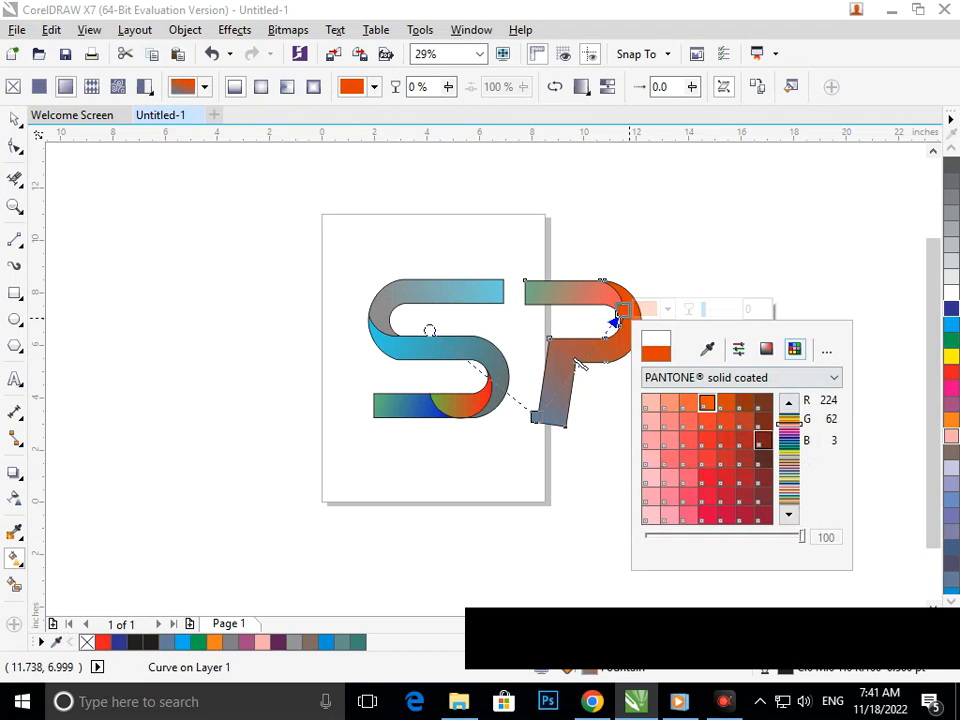
left_click(763, 402)
left_click(789, 440)
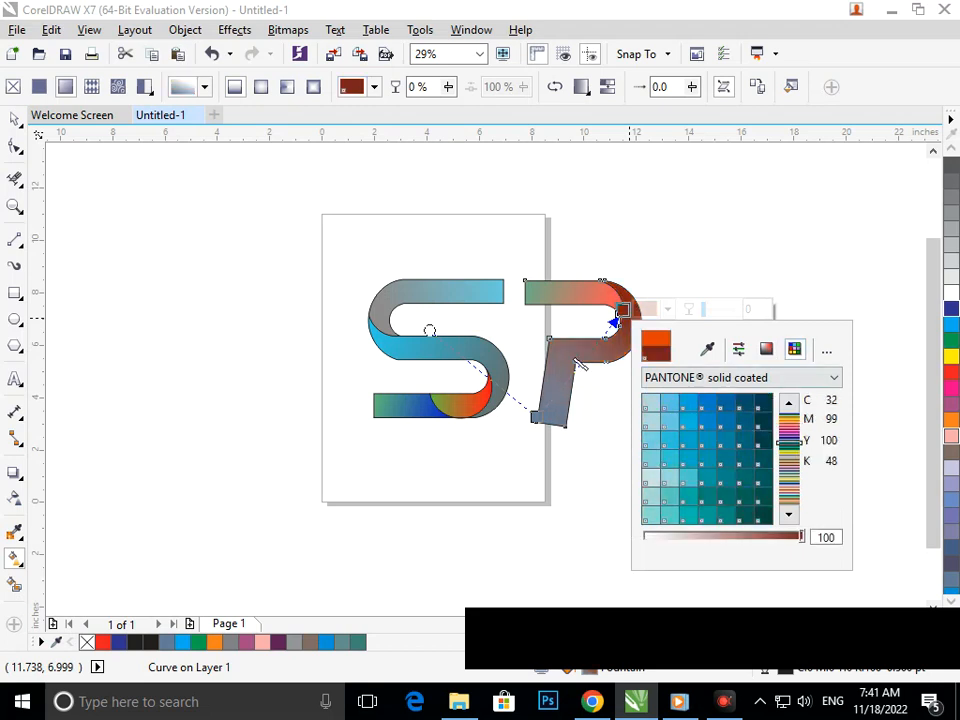
Set the start colour at the P stem's foot to blue, CMYK 77, 49, 0, 0.
left_click(538, 414)
left_click(560, 415)
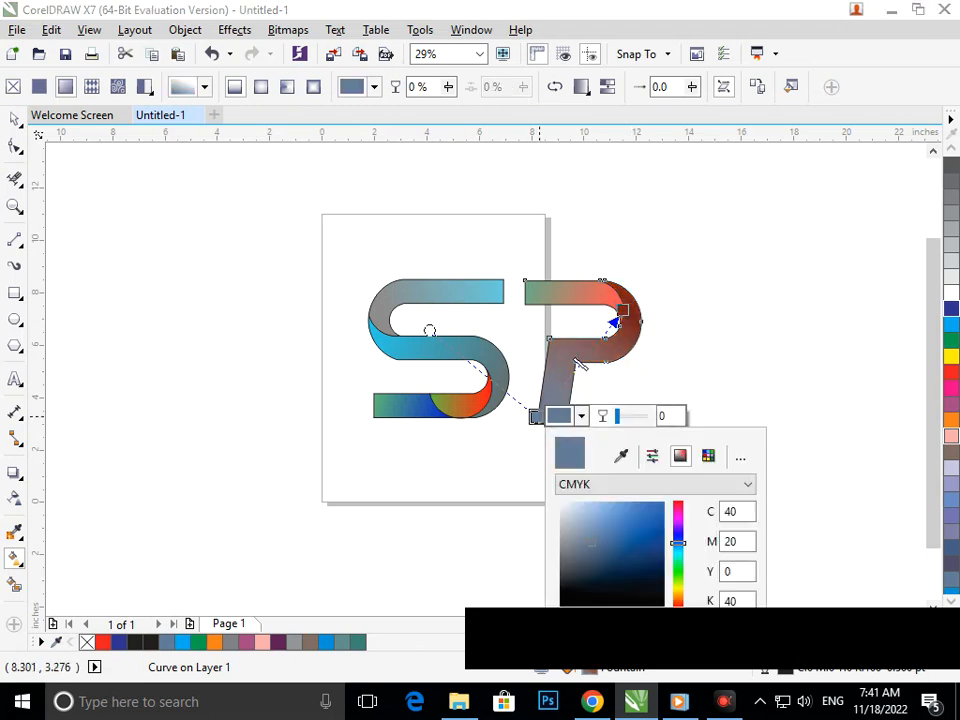
left_click(678, 567)
left_click(653, 502)
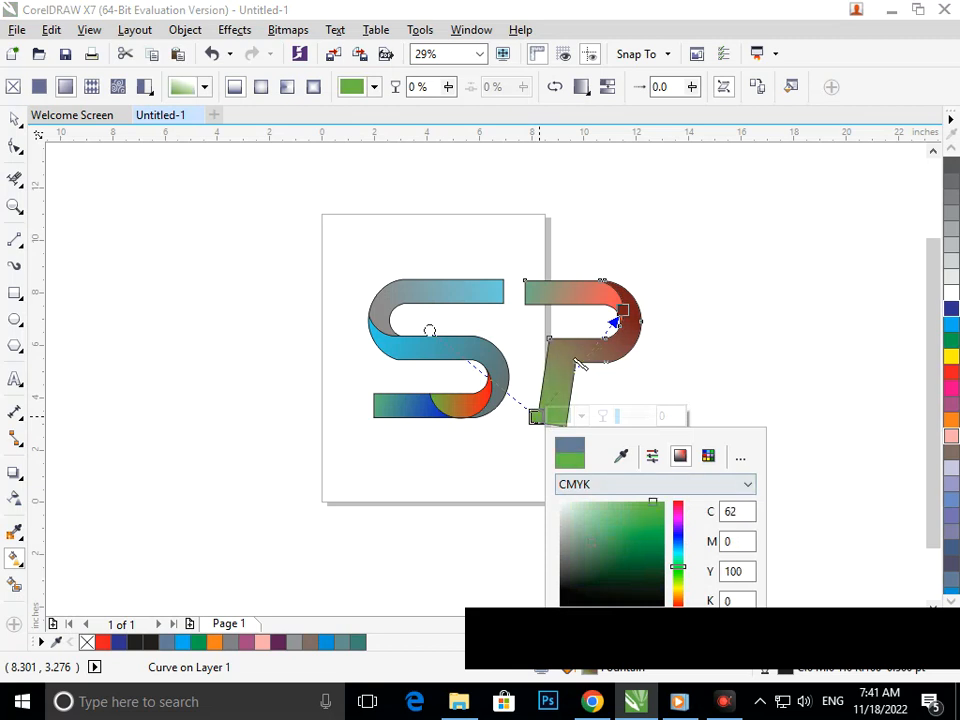
left_click_drag(678, 567, 678, 543)
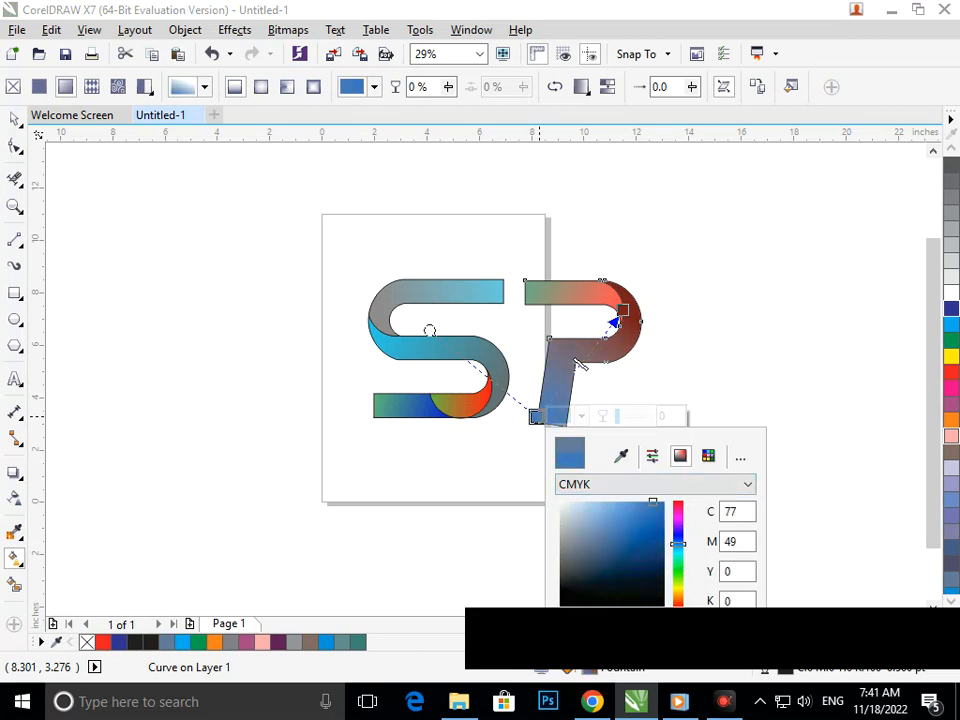
left_click(14, 119)
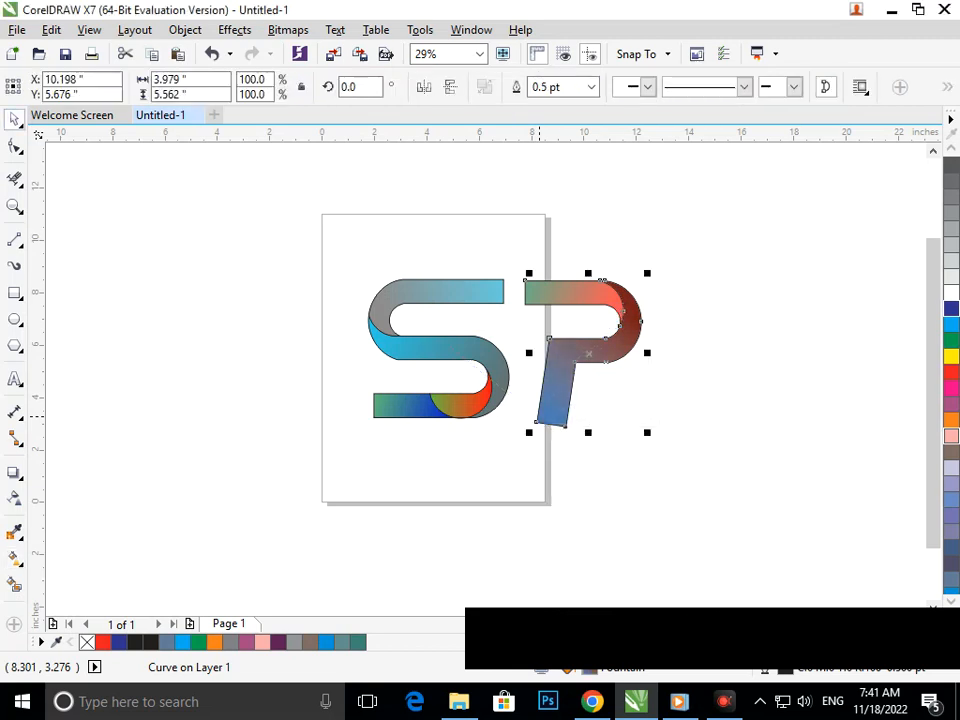
Select the whole P and nudge it left towards the S, to an X position of 9.771 inches.
left_click(223, 337)
left_click_drag(512, 256, 665, 467)
key("Left")
key("Left")
key("Left")
key("Left")
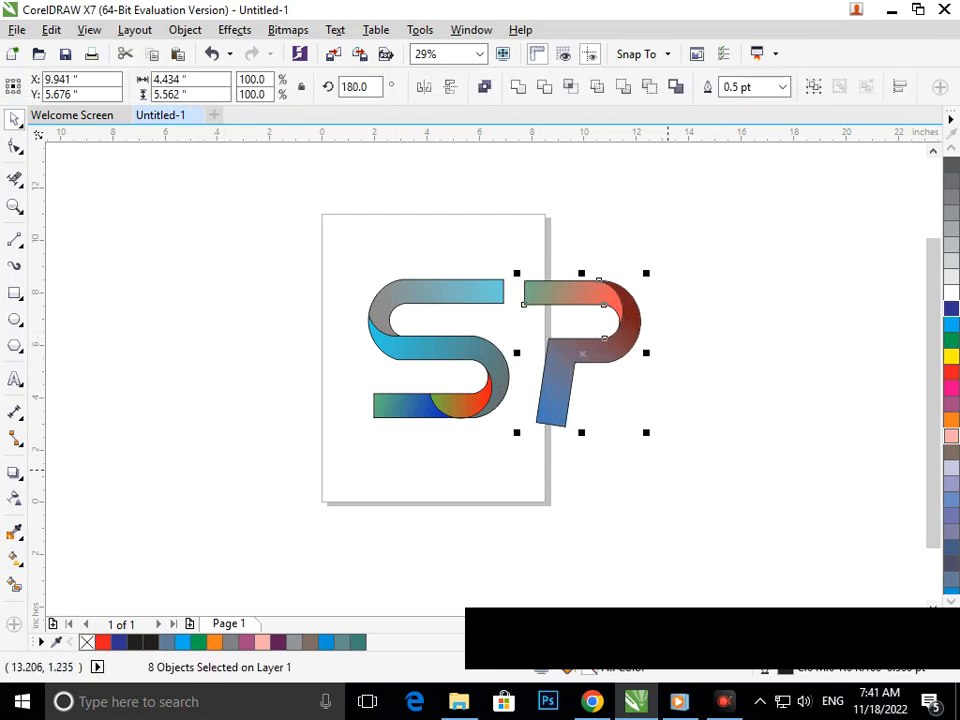
key("Left")
key("Left")
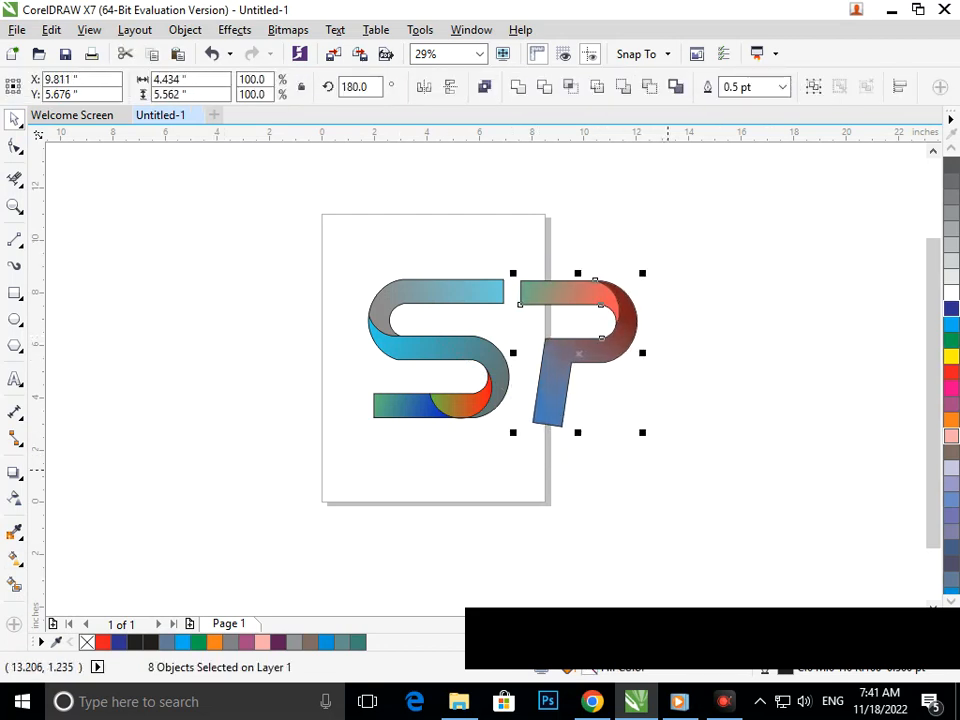
key("Left")
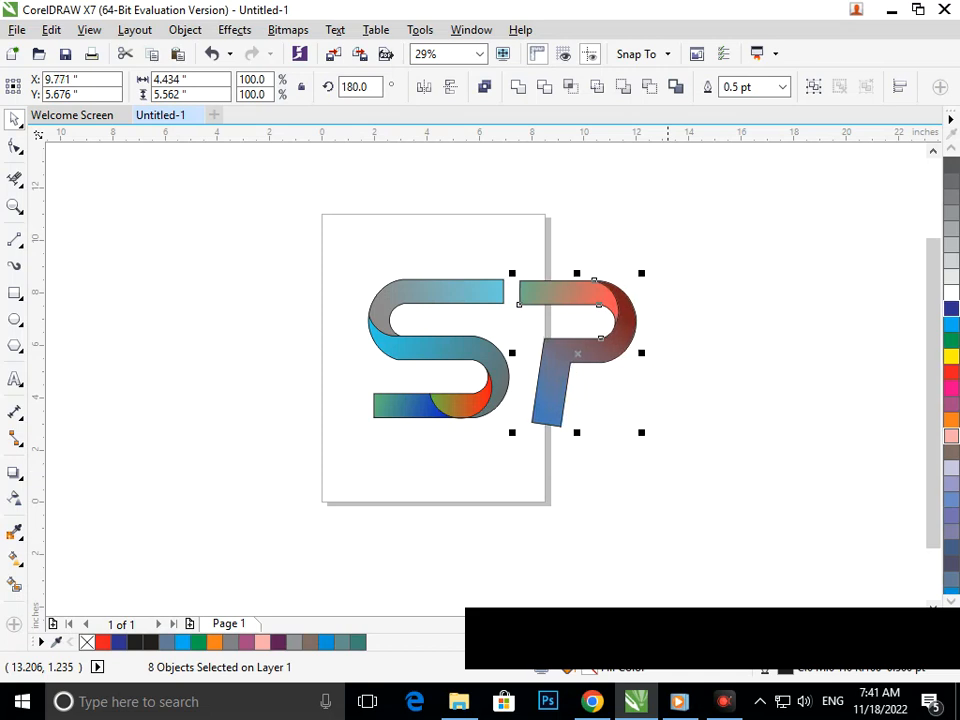
key("Escape")
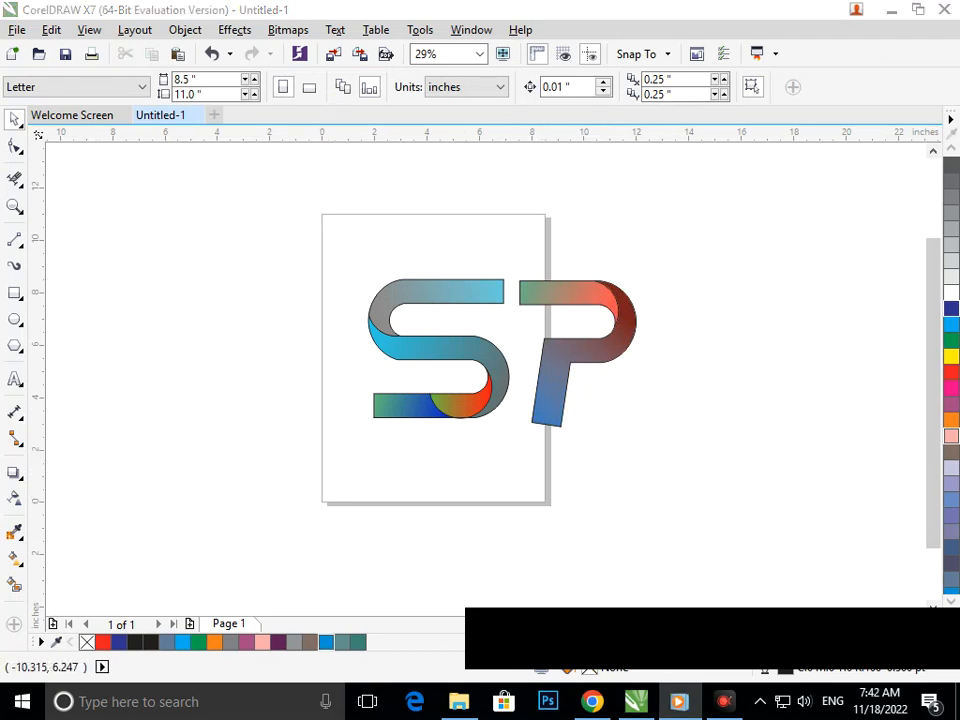
Draw a slanted Pen line about 0.64 by 1.28 inches across the right end of the S's top bar.
left_click(15, 240)
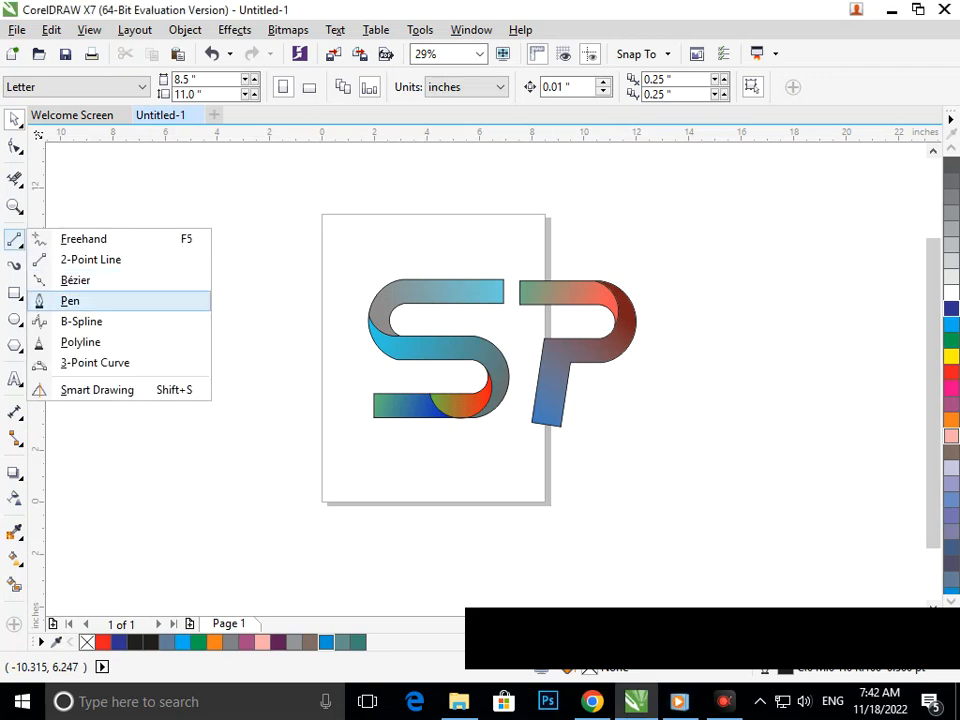
left_click(64, 300)
left_click(503, 280)
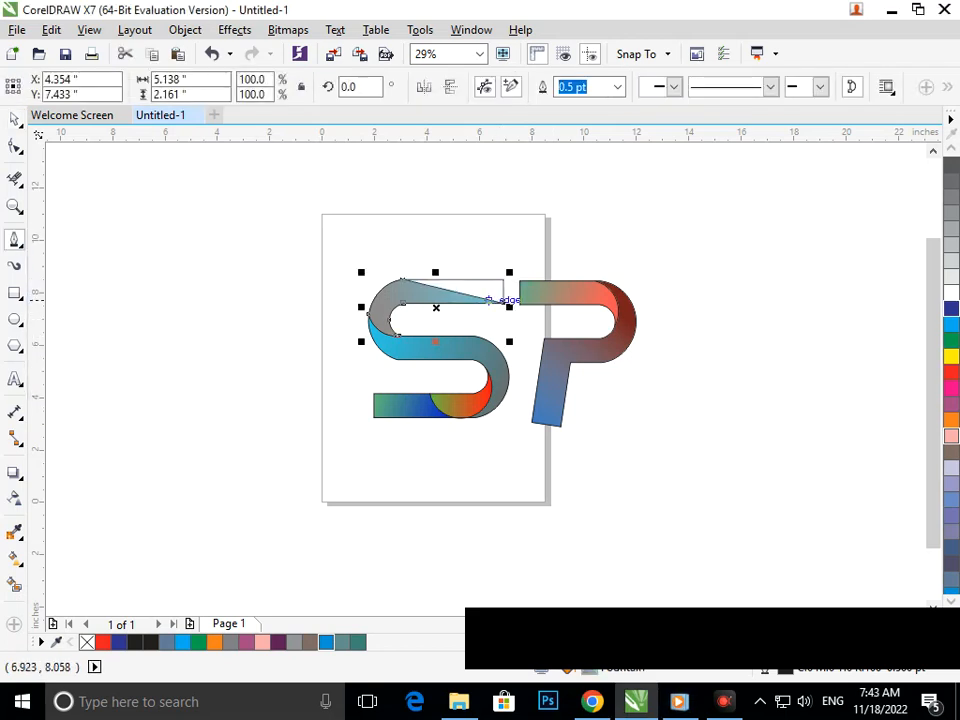
left_click(503, 285)
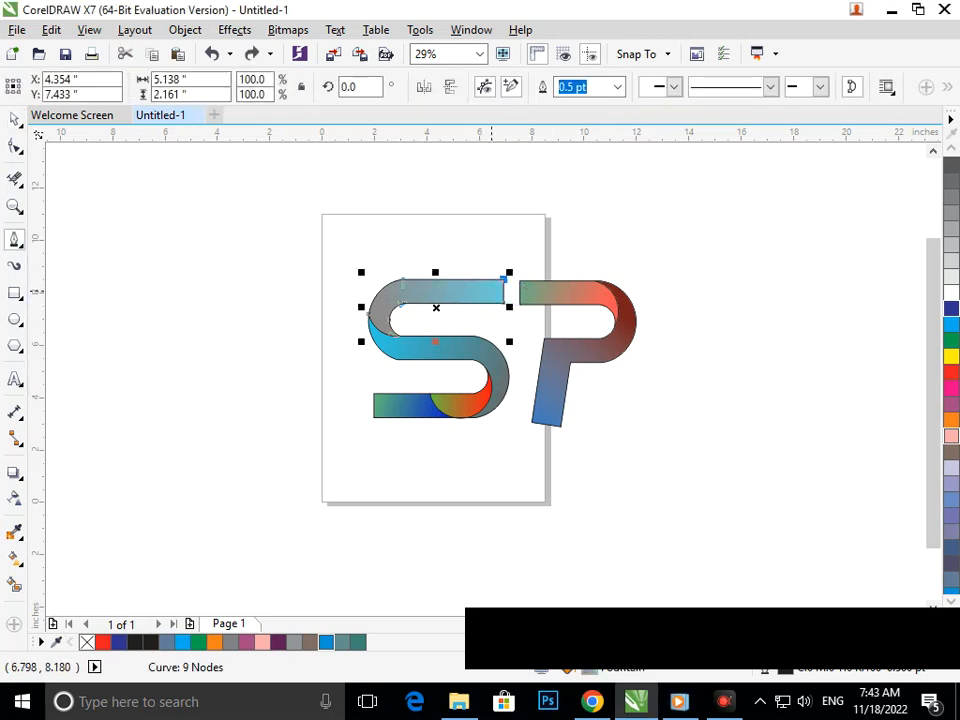
scroll(500, 270, "up", 5)
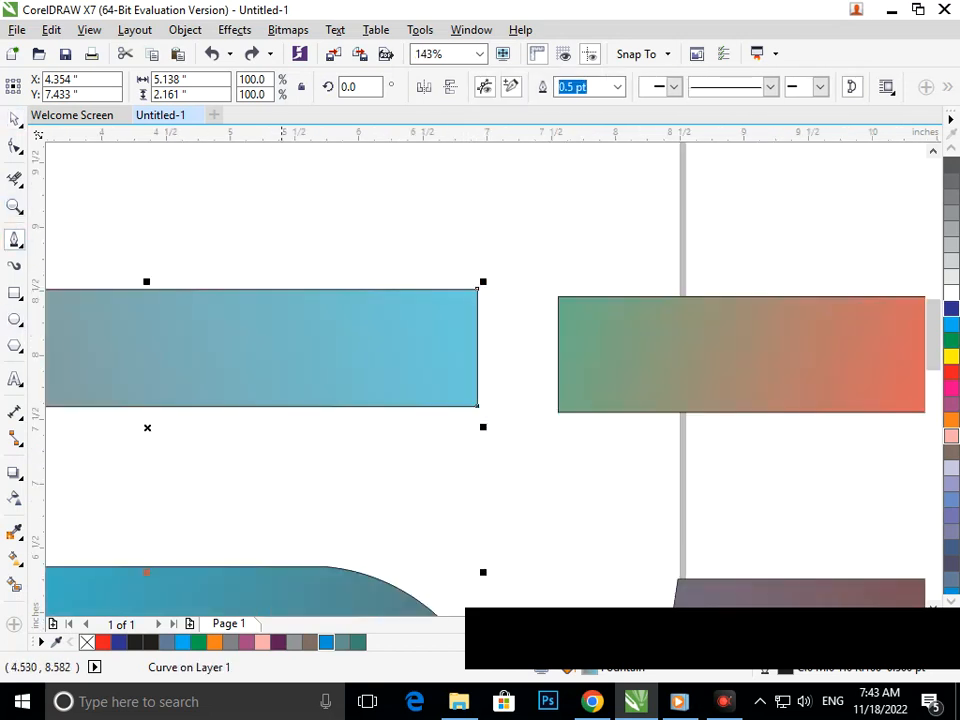
left_click(488, 268)
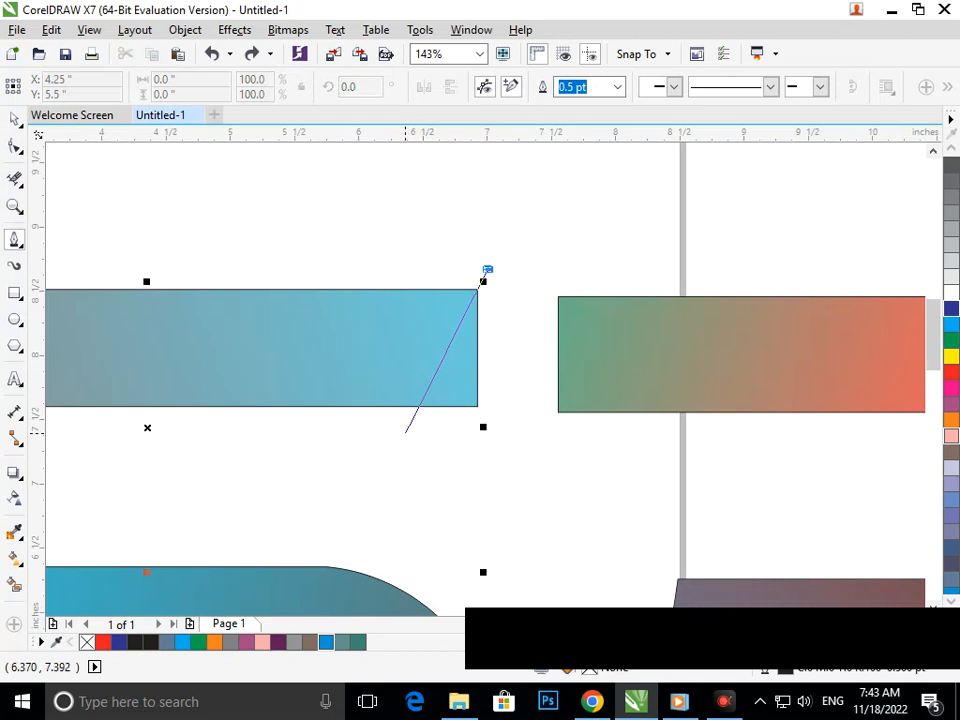
left_click(404, 433)
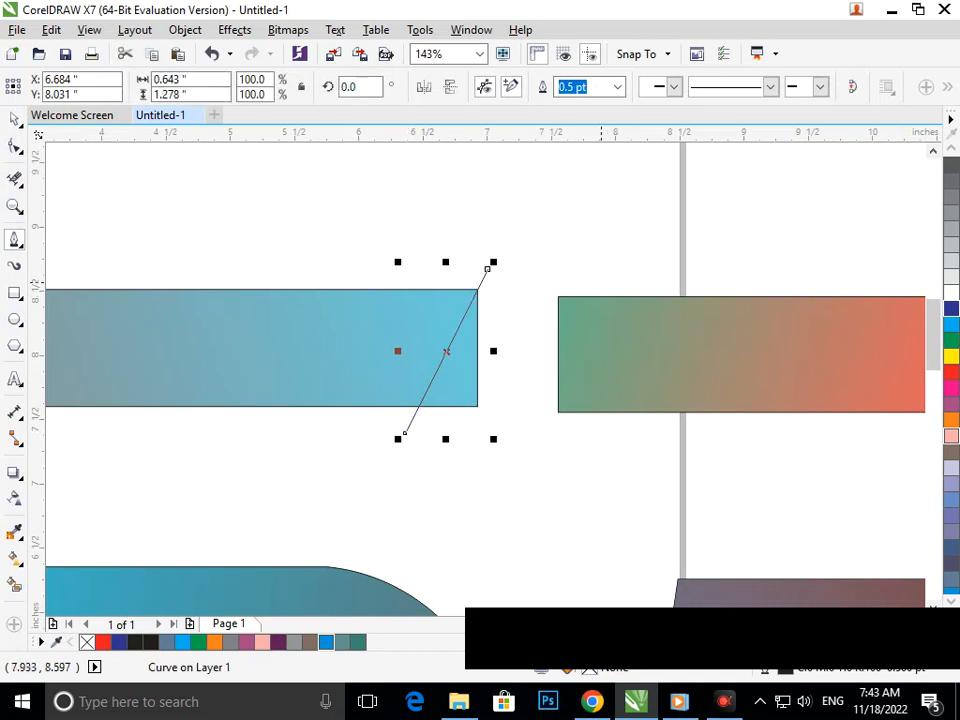
Draw matching slanted lines across the left ends of the P's upper arm and the S's bottom bar.
left_click(623, 268)
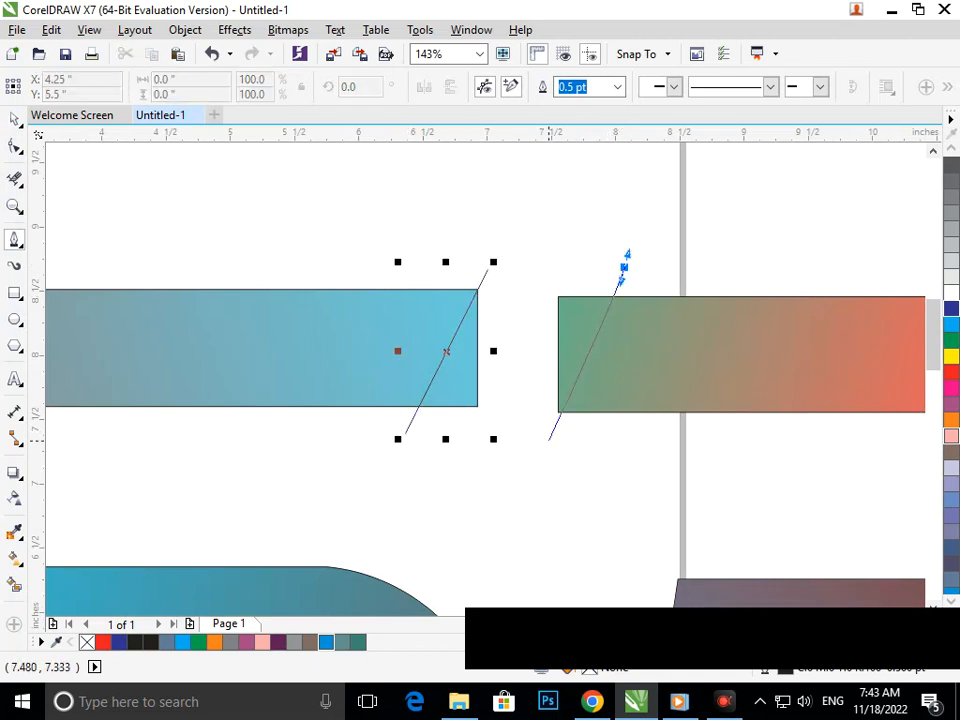
left_click(548, 439)
key("F4")
right_click(502, 428)
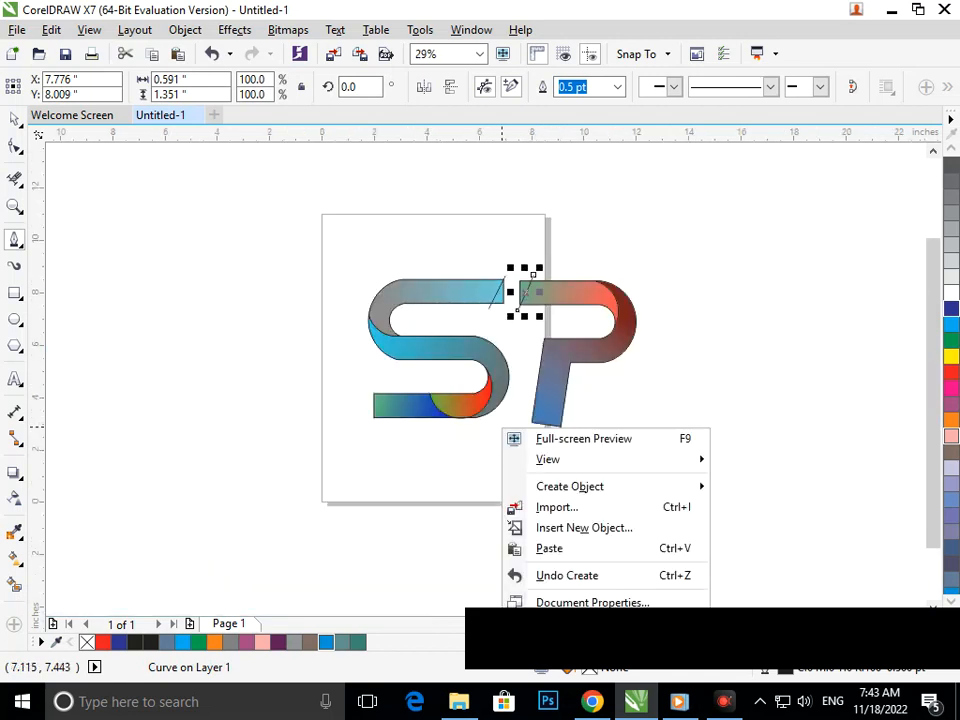
key("Escape")
left_click(367, 433)
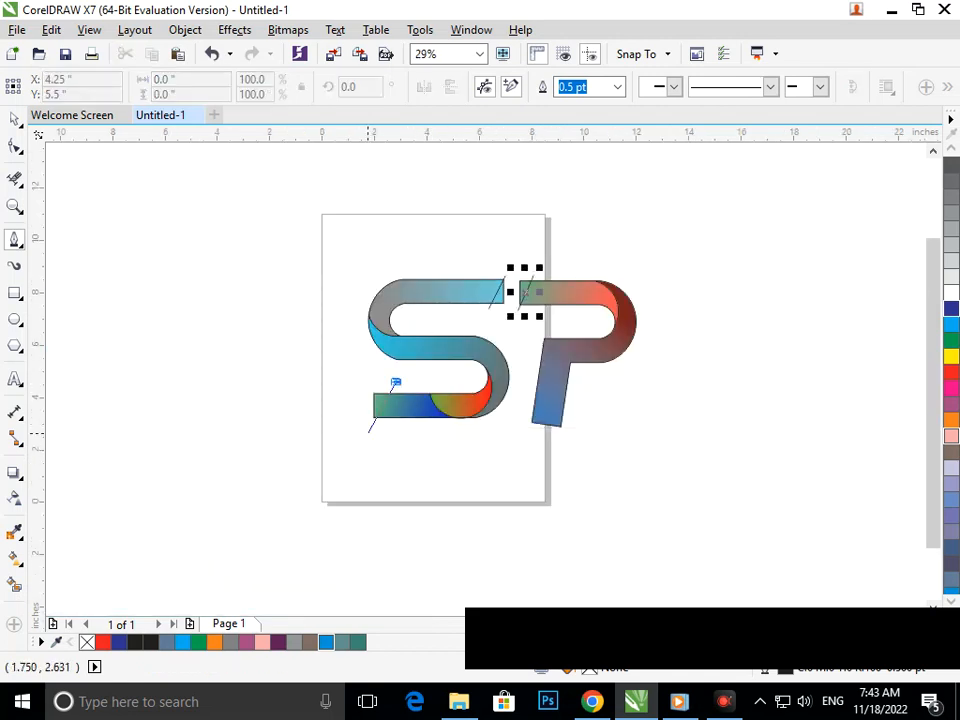
double_click(396, 381)
Try to trim the end of the S's top bar along its slanted line with Virtual Segment Delete.
scroll(540, 251, "up", 3)
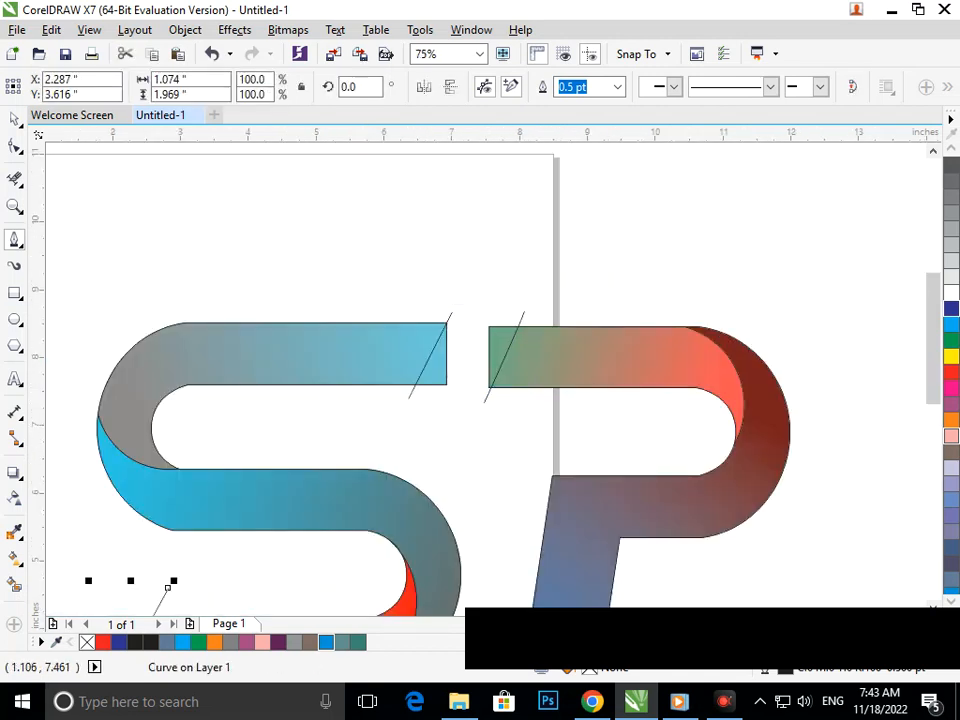
key("x")
left_click(440, 373)
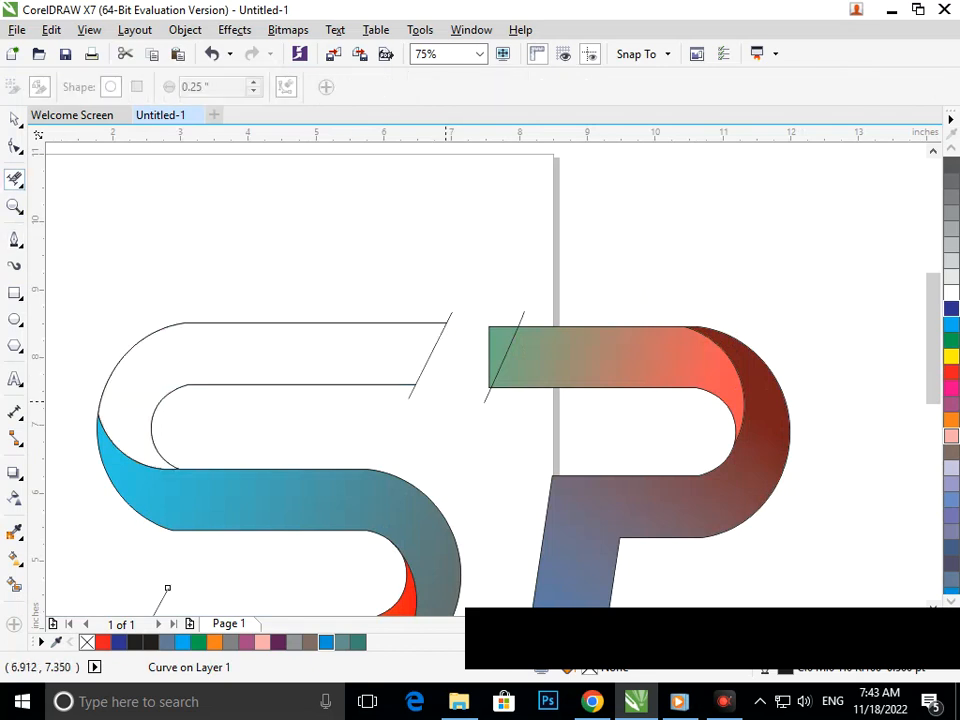
key("ctrl+z")
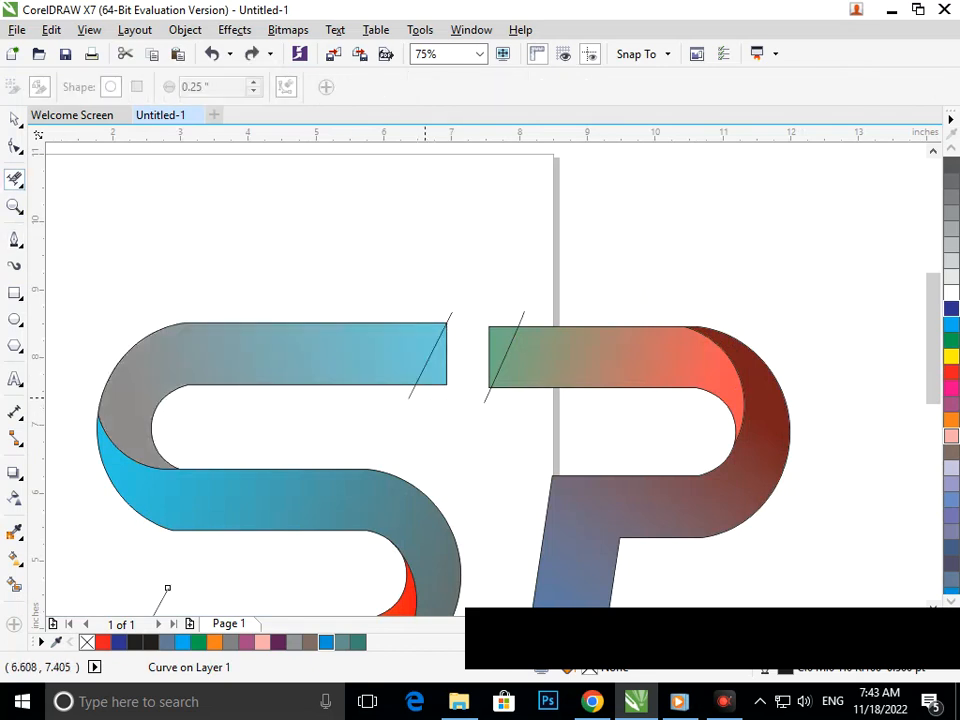
key("ctrl+shift+z")
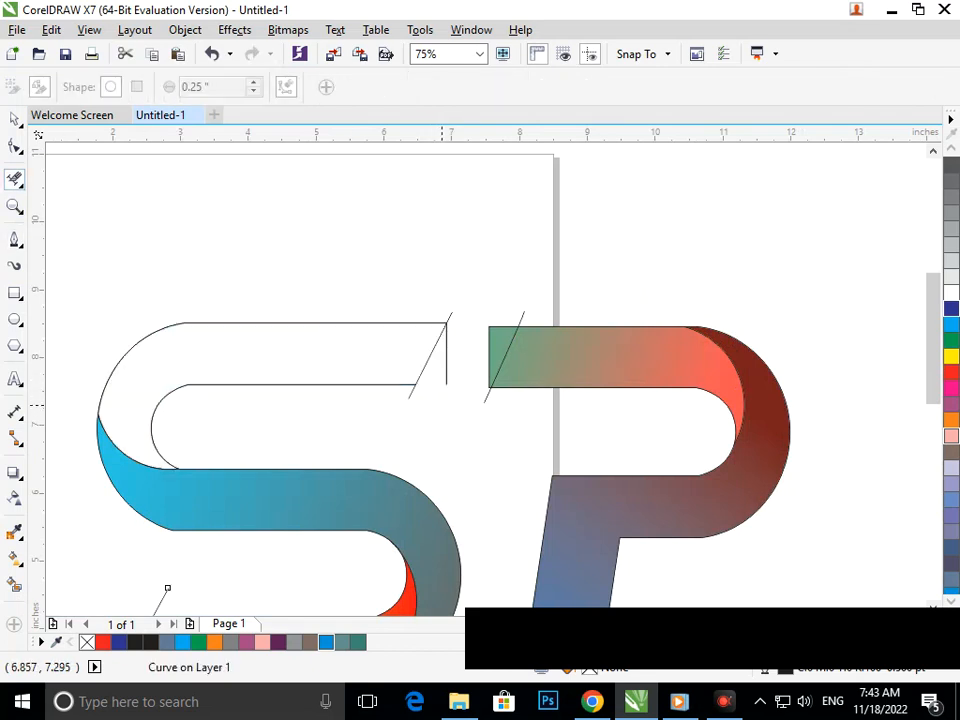
key("ctrl+z")
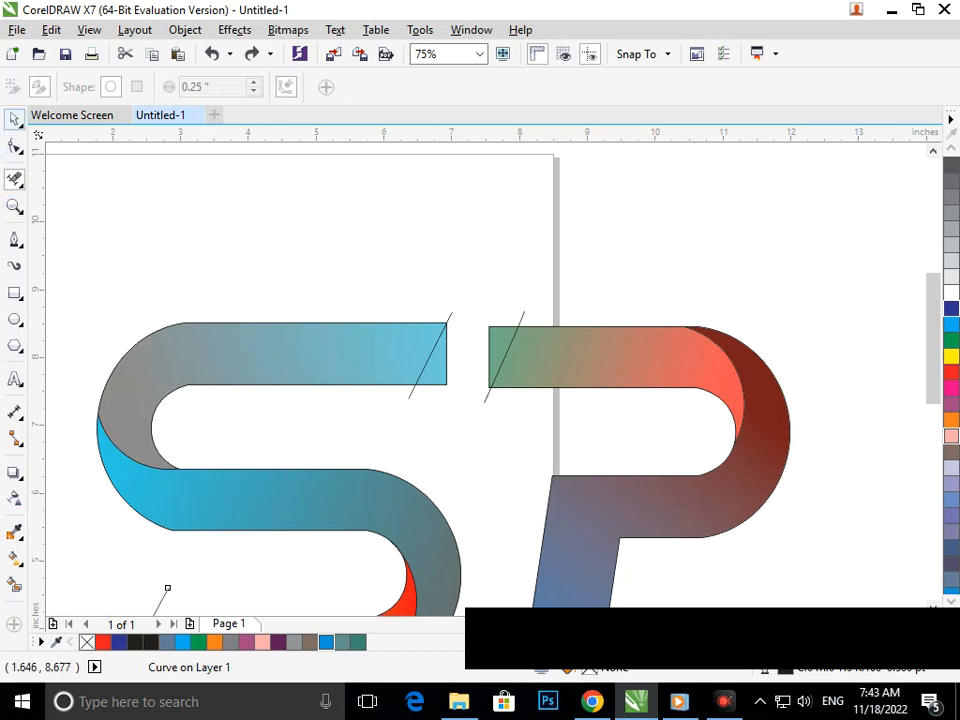
Place a copy of the S's top section above the letter and trim the original's right end along the slanted line.
key("space")
left_click_drag(291, 353, 281, 193)
key("space")
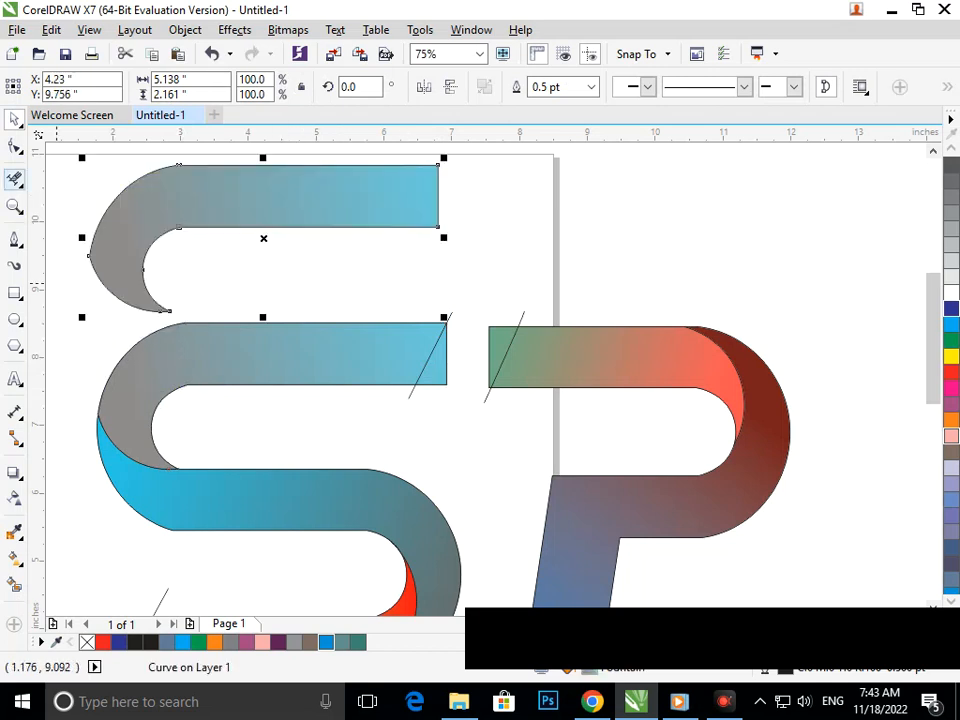
left_click(413, 396)
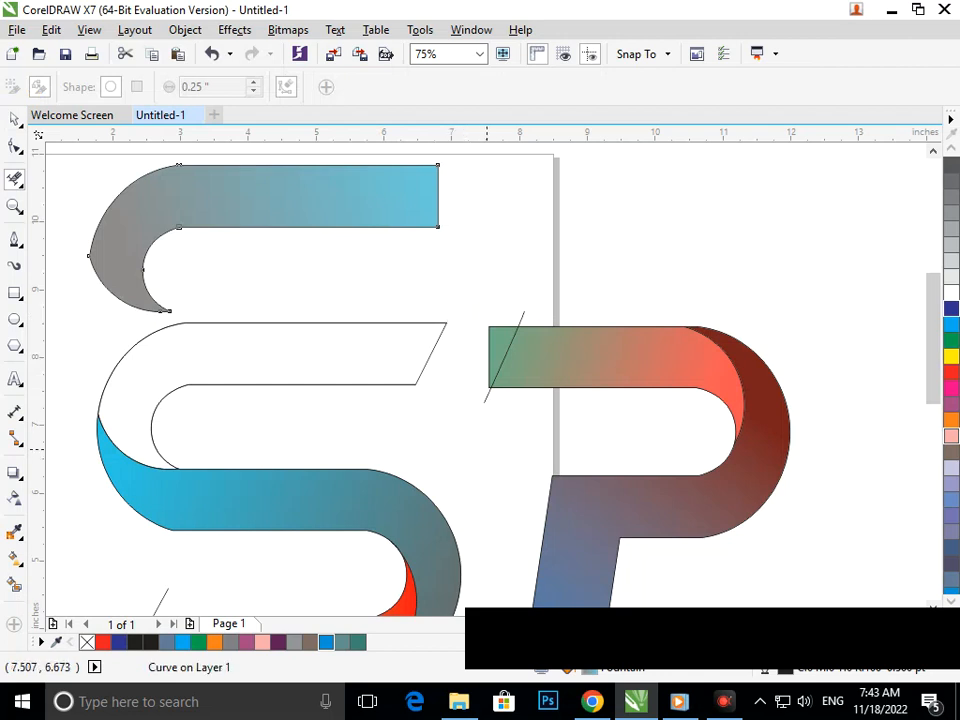
Place a copy of the P's upper arm above the letter and trim the original's left end along the slanted line.
key("space")
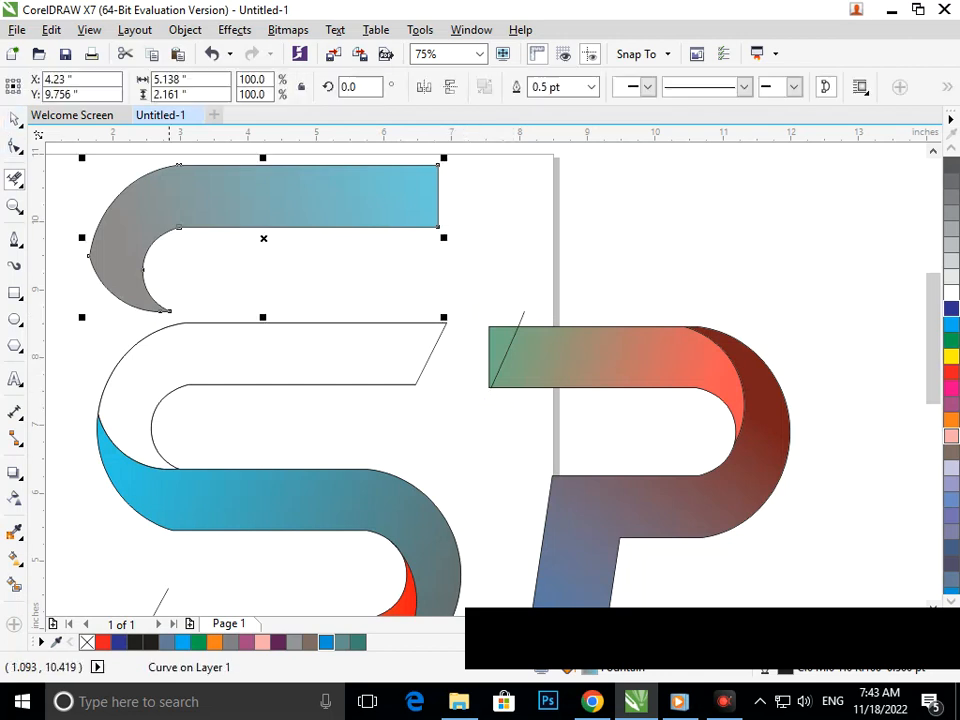
left_click_drag(624, 366, 623, 288)
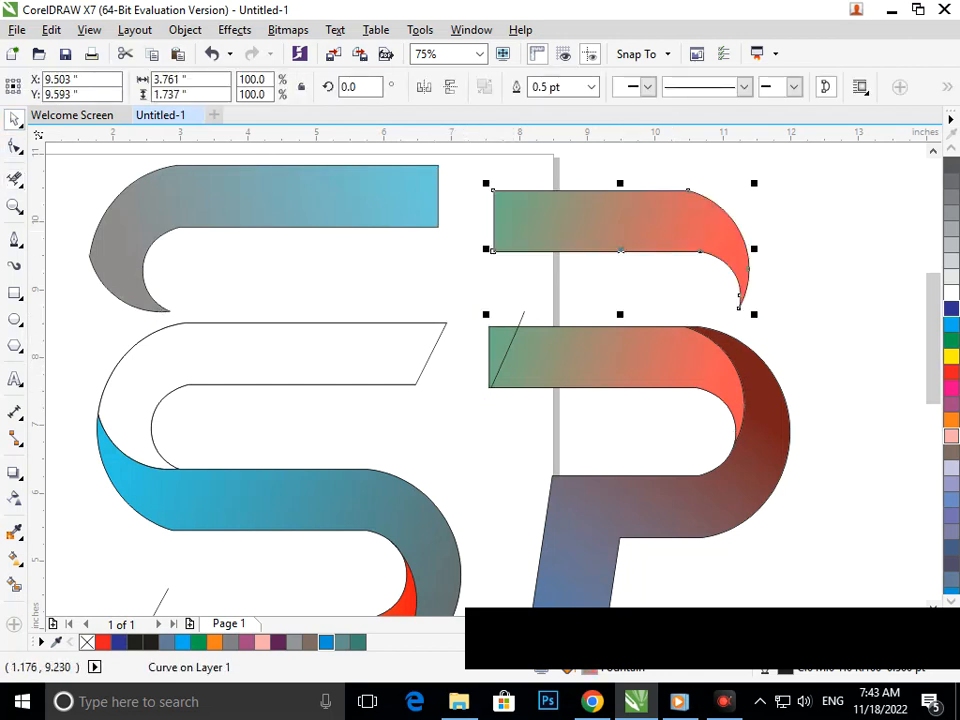
left_click(14, 178)
left_click(500, 345)
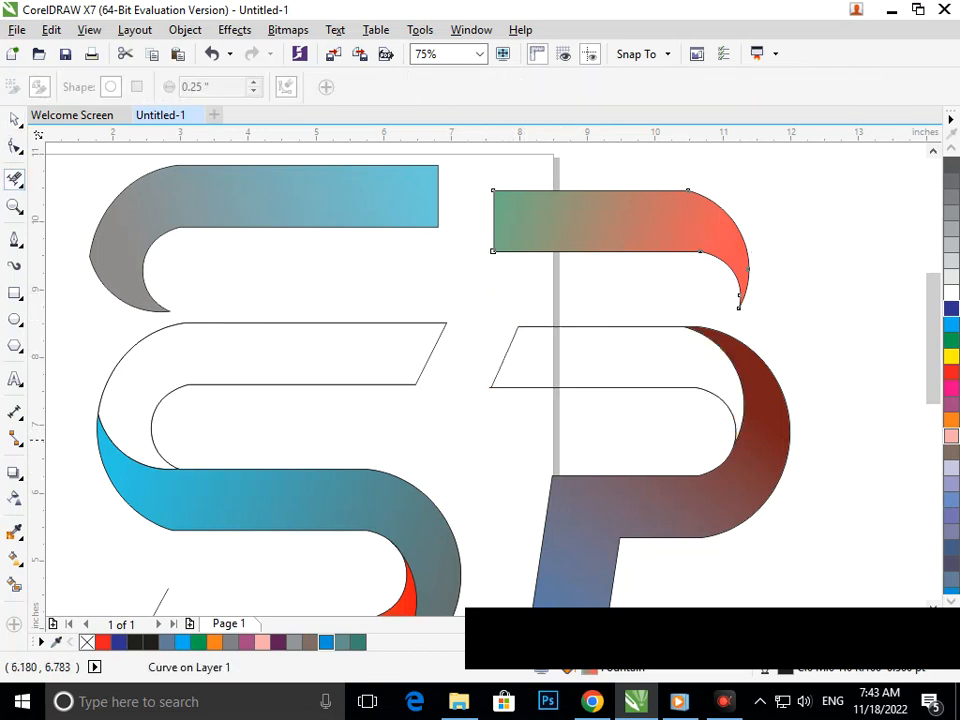
Place a copy of the S's bottom bar below the letter and trim the original's left end along the slanted line.
scroll(353, 426, "down", 2)
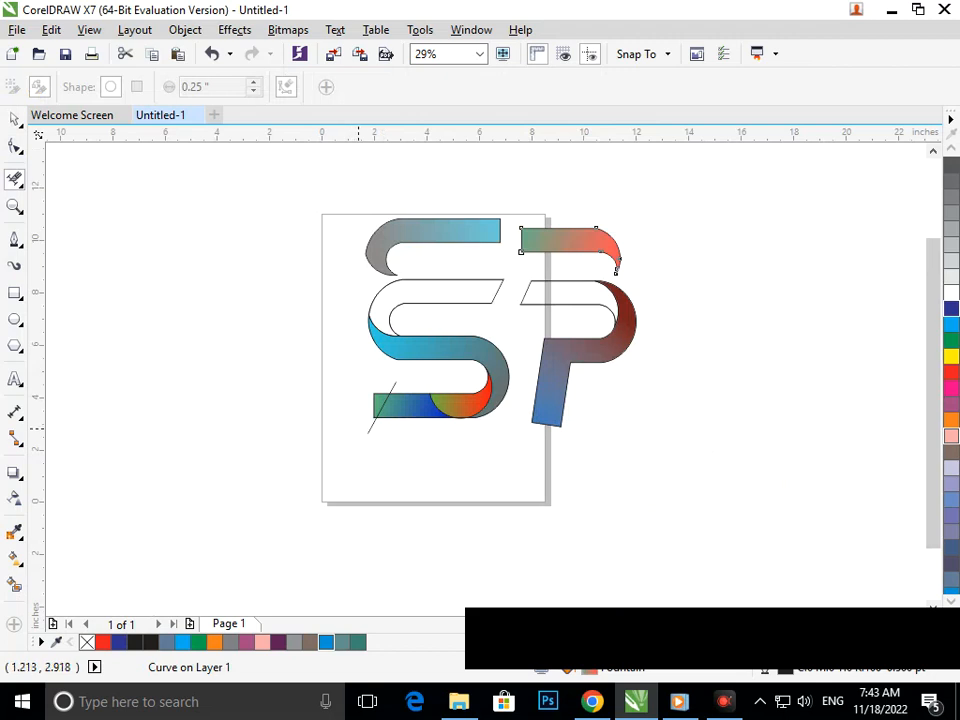
scroll(340, 392, "up", 2)
key("space")
left_click_drag(443, 324, 444, 432)
left_click(15, 180)
left_click_drag(323, 260, 303, 358)
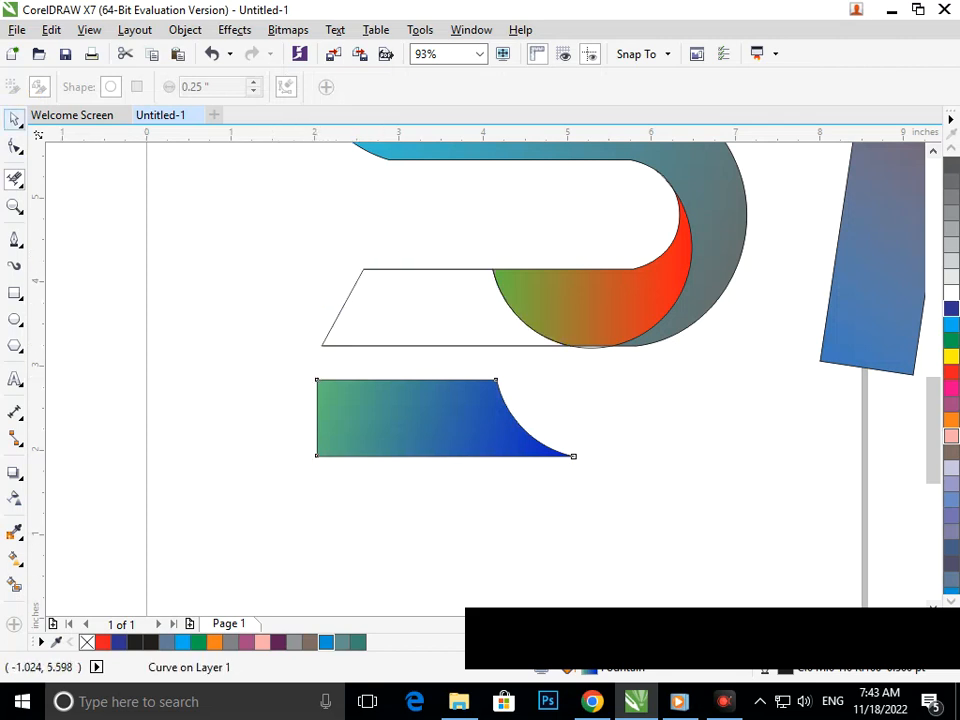
Try to copy the fill of the bar copy below the S onto the letter's trimmed bottom section.
left_click(15, 119)
left_click(336, 320)
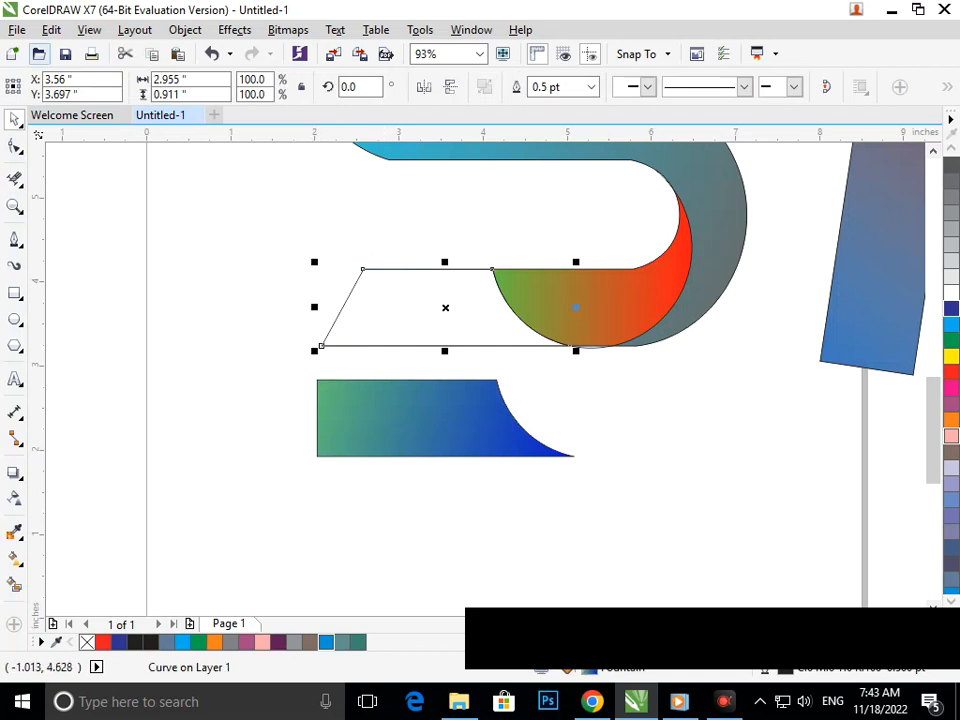
left_click(51, 29)
left_click(120, 289)
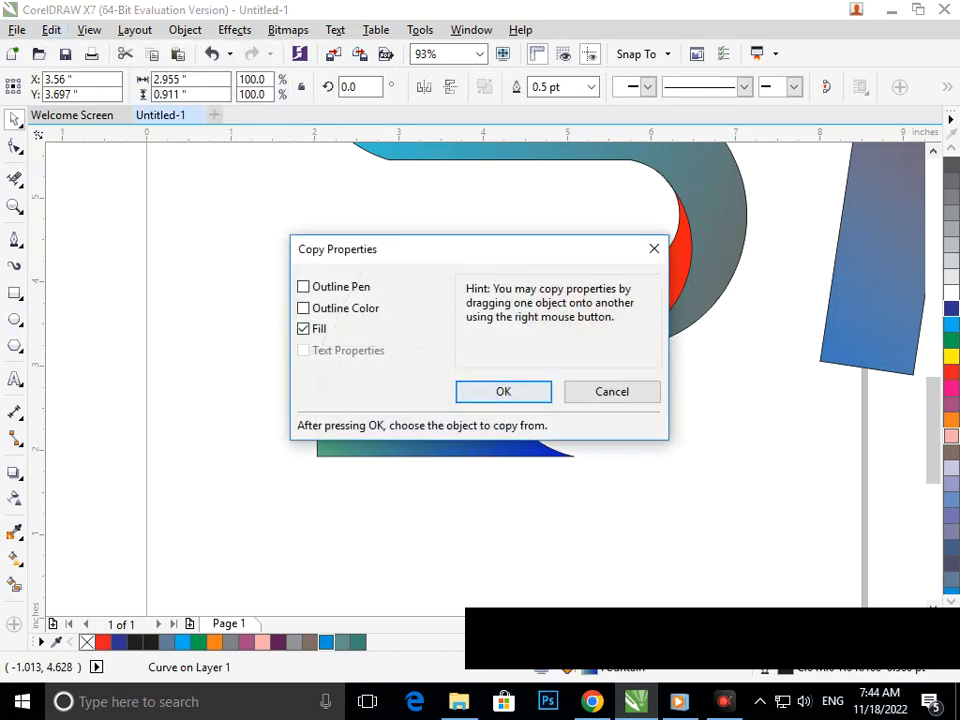
key("Return")
key("F10")
left_click(572, 455)
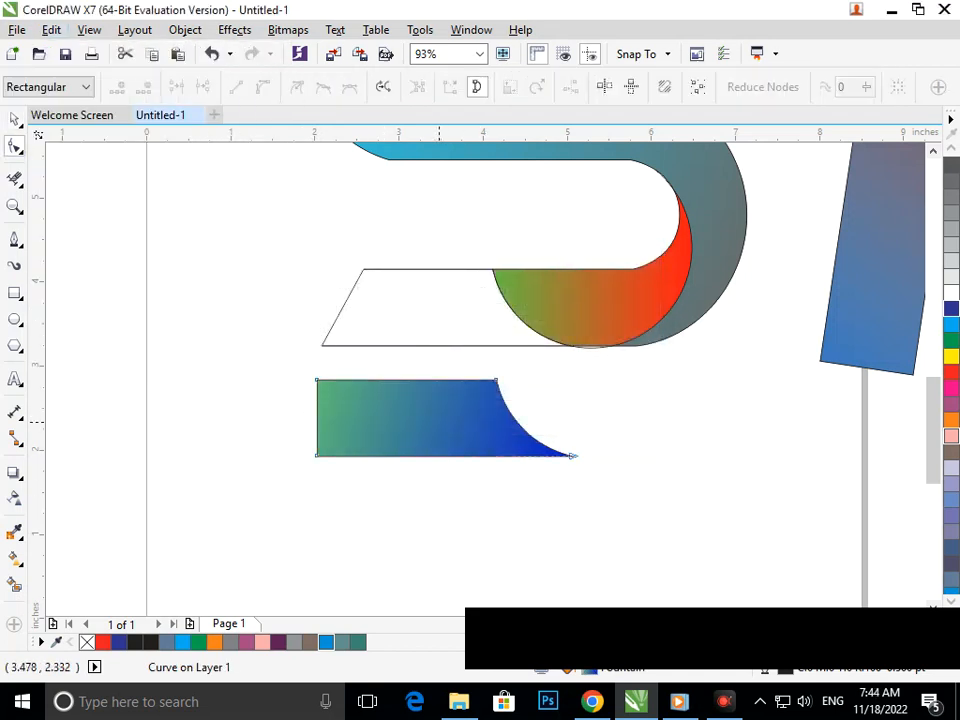
key("space")
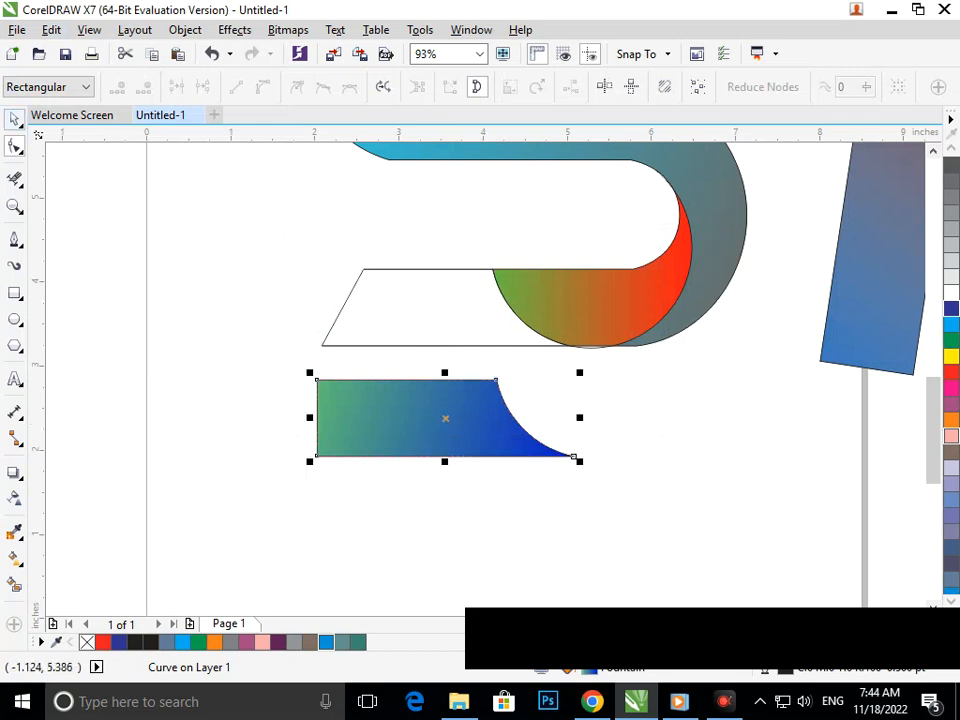
key("Escape")
left_click(399, 344)
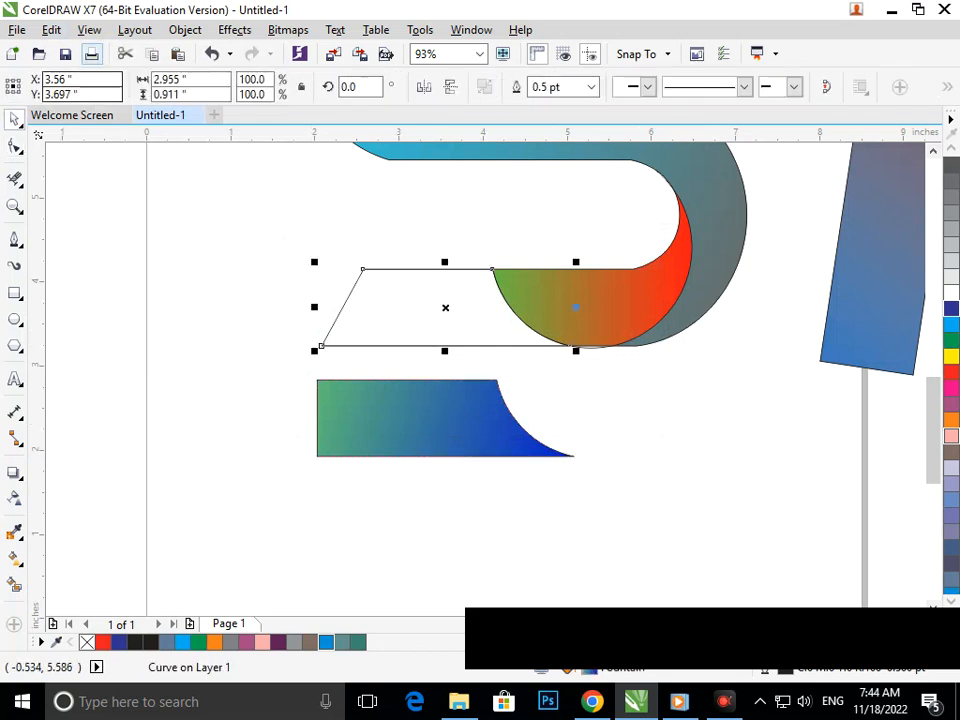
left_click(51, 29)
left_click(126, 291)
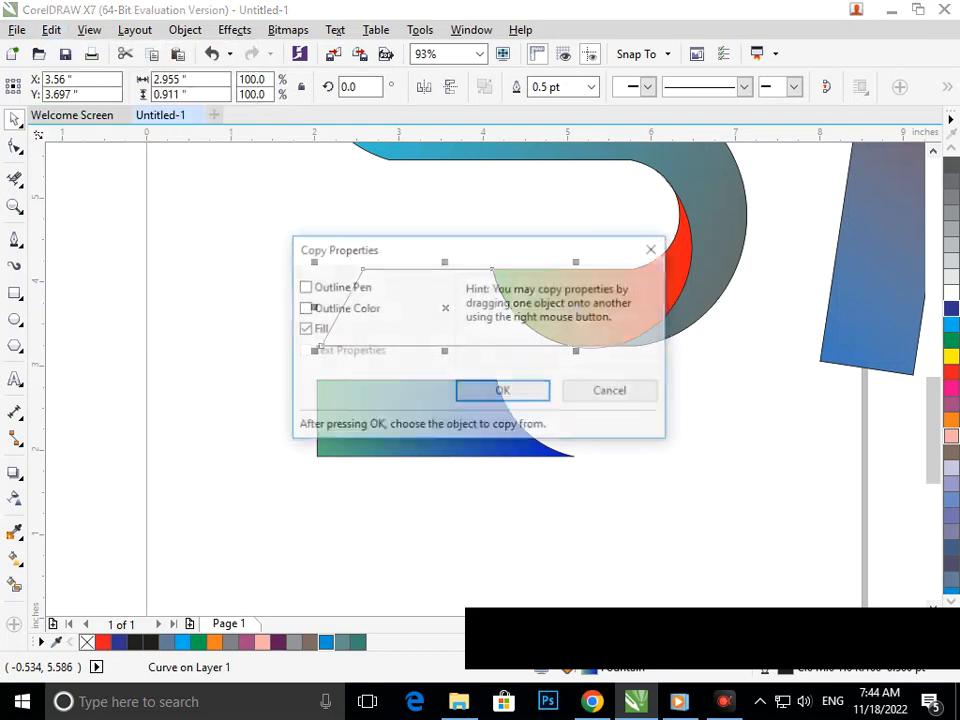
left_click(503, 391)
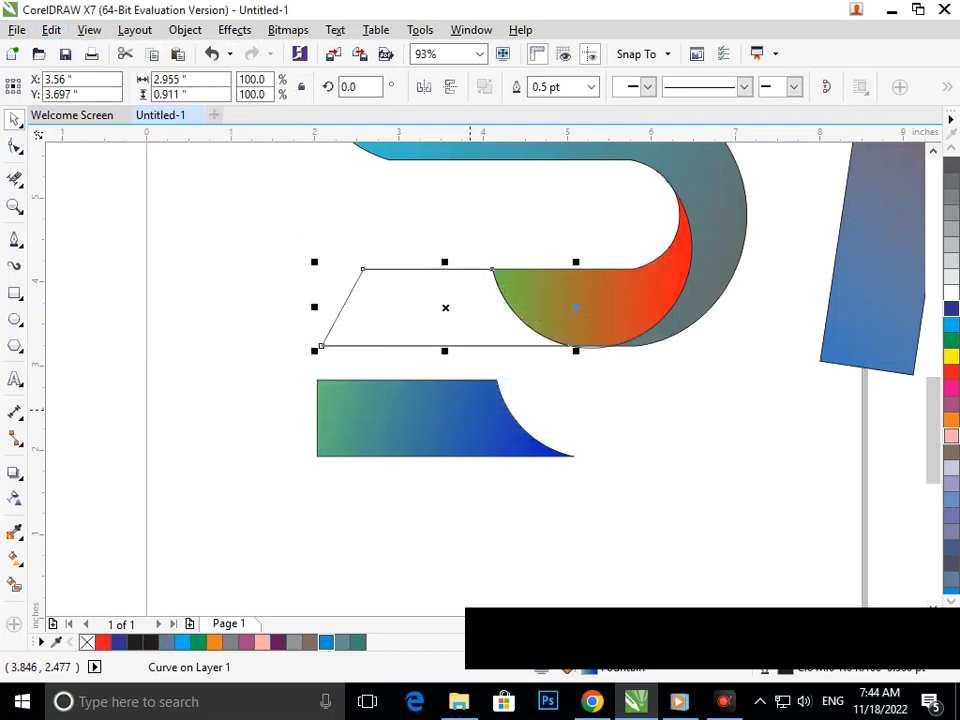
left_click_drag(429, 427, 442, 316)
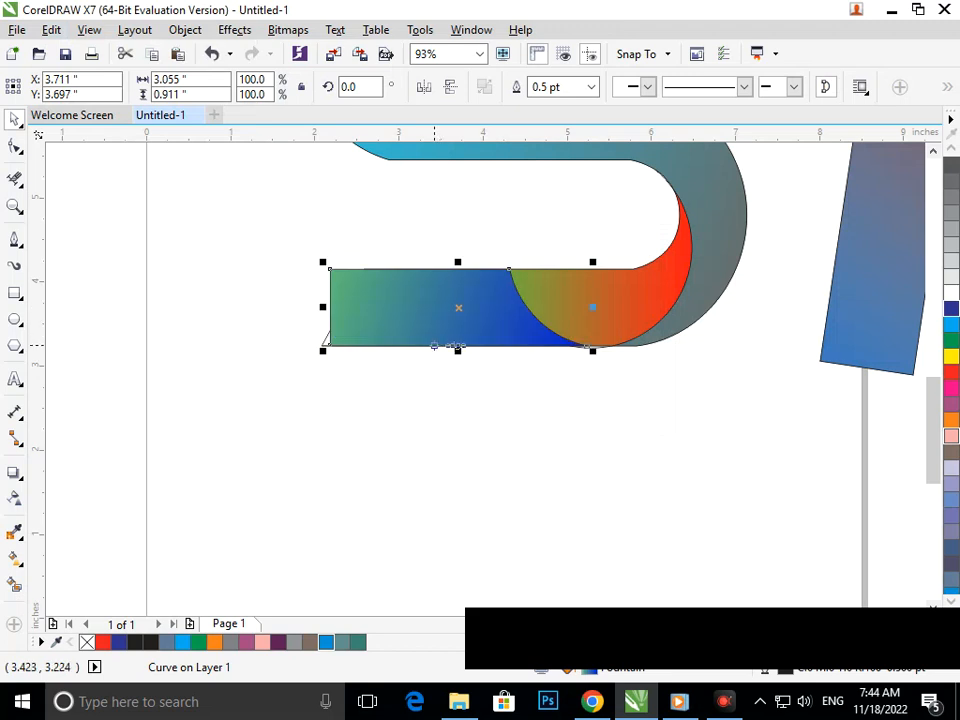
Undo the trims and moved copies back to the untrimmed S and P bars with their slanted lines.
key("ctrl+z")
key("ctrl+z")
key("ctrl+z")
key("ctrl+z")
key("ctrl+z")
key("ctrl+z")
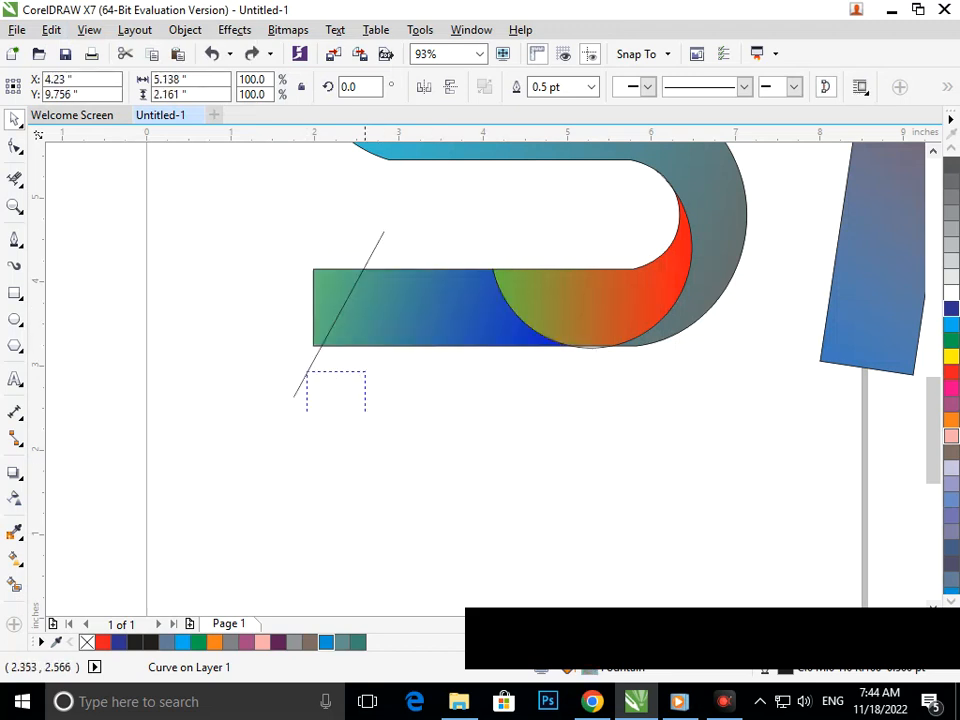
scroll(344, 401, "down", 4)
key("ctrl+z")
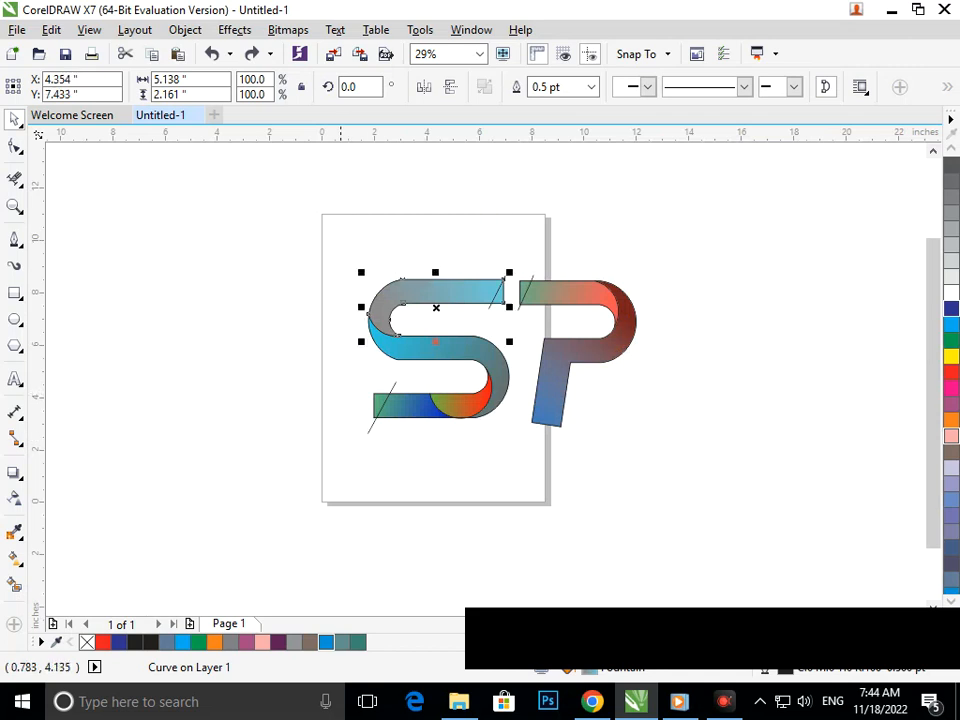
key("Escape")
Move the lower right corner node of the S's top bar onto the slanted line and delete the leftover segments.
scroll(497, 300, "up", 9)
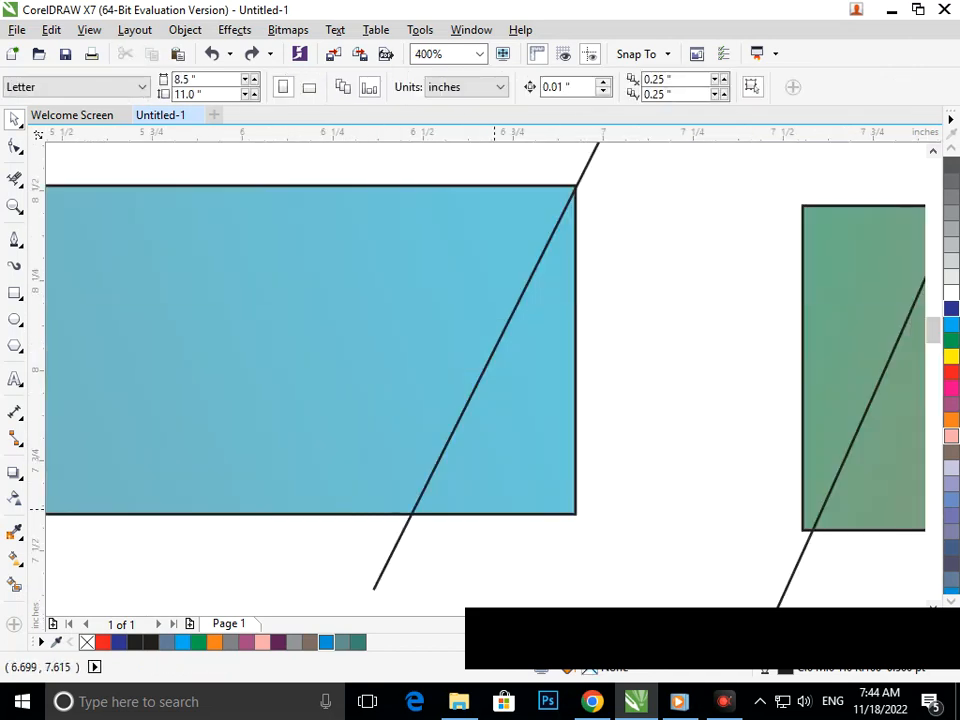
left_click(14, 146)
left_click(576, 513)
left_click_drag(576, 514, 412, 514)
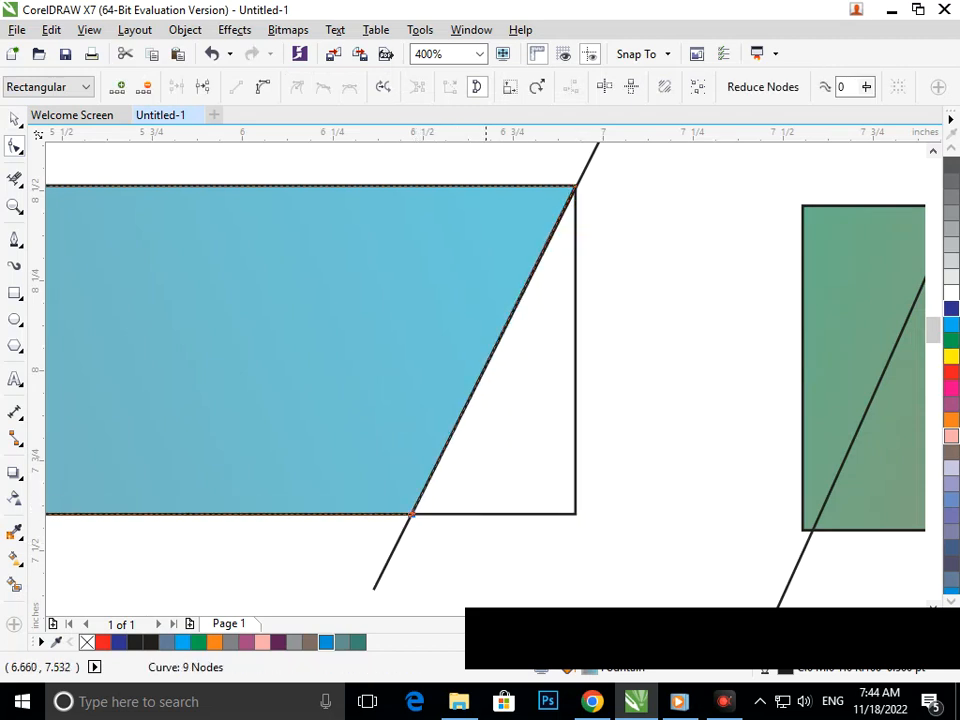
scroll(388, 449, "down", 4)
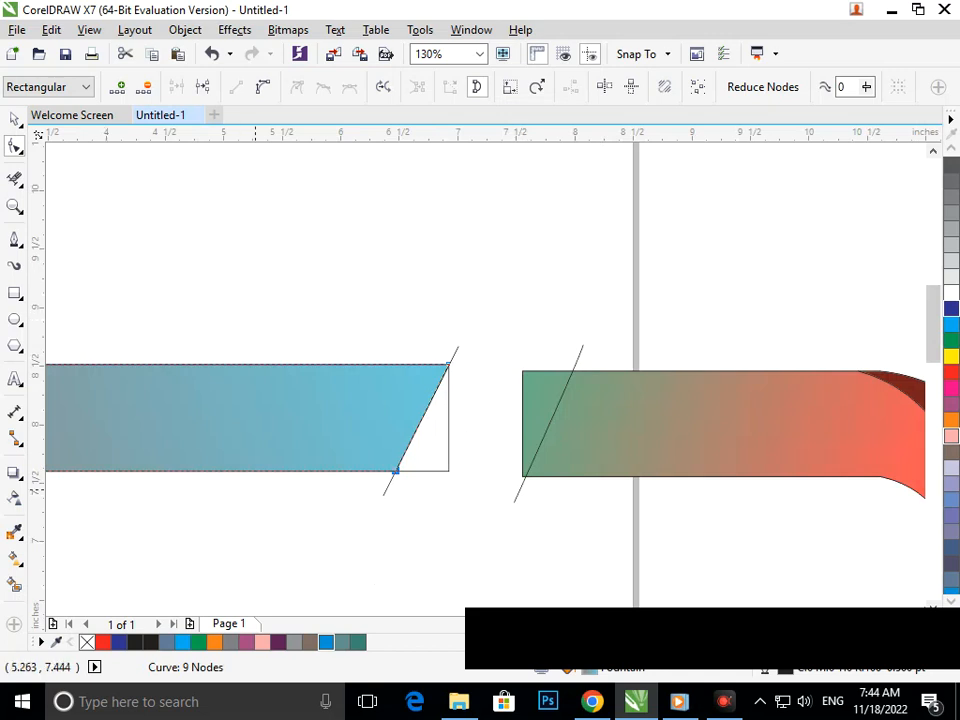
key("x")
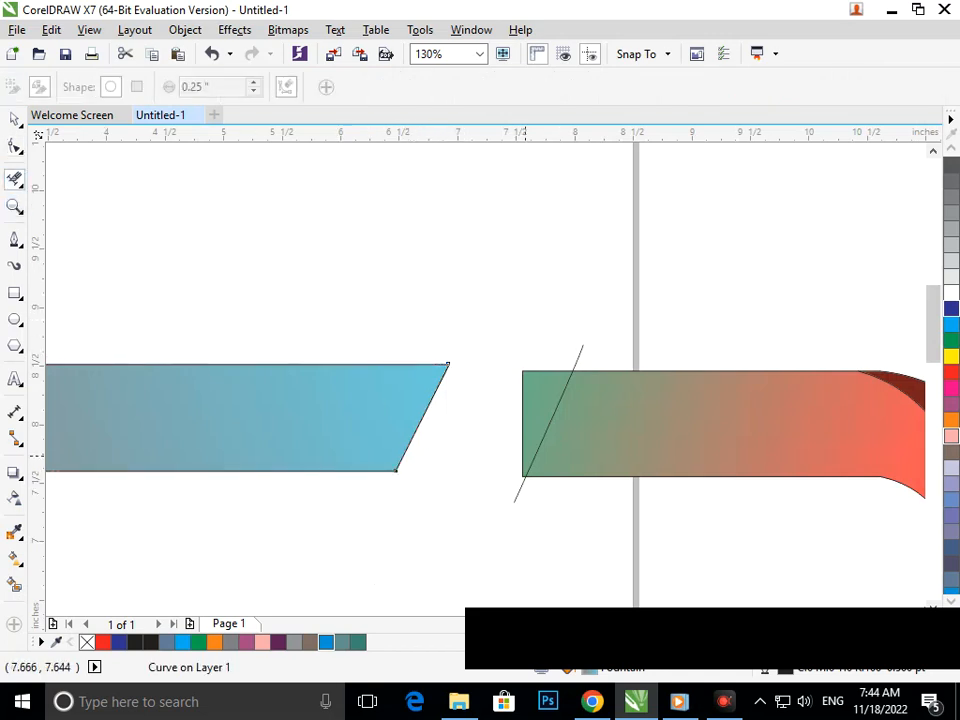
Move both left corner nodes of the P's upper arm onto its slanted line.
left_click(15, 146)
left_click_drag(522, 370, 571, 371)
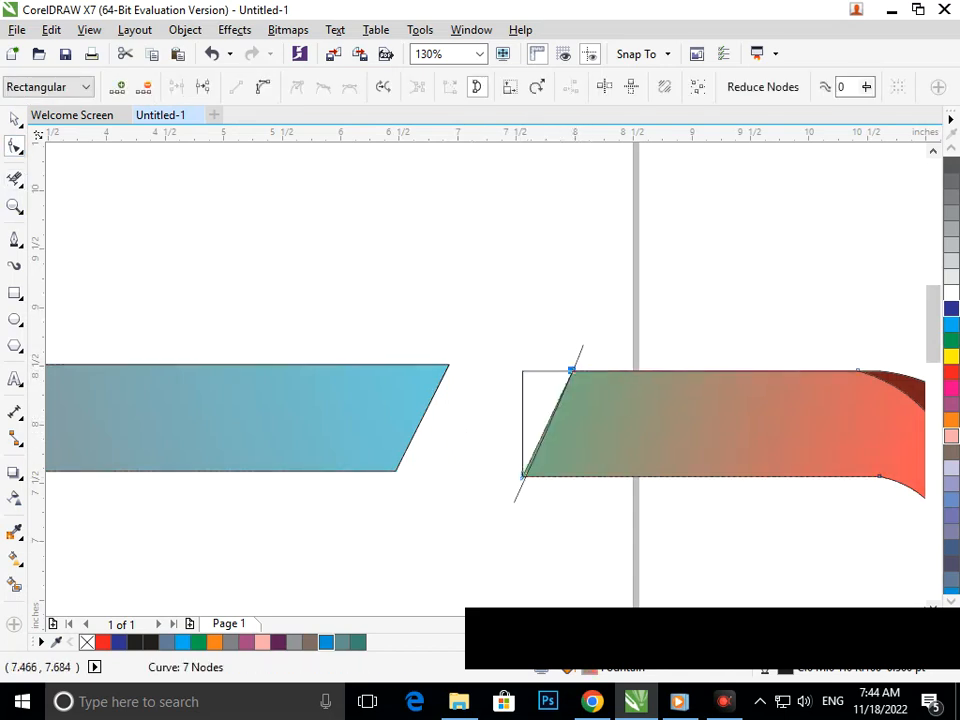
scroll(551, 490, "up", 5)
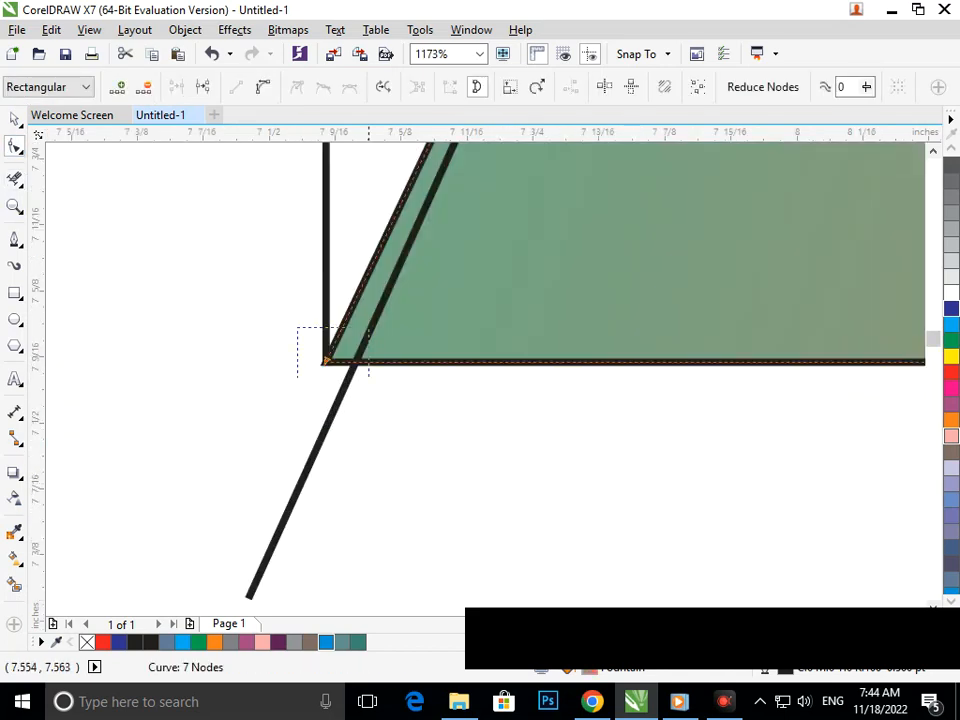
scroll(338, 361, "up", 4)
left_click_drag(263, 353, 429, 364)
scroll(429, 364, "down", 4)
scroll(345, 365, "down", 9)
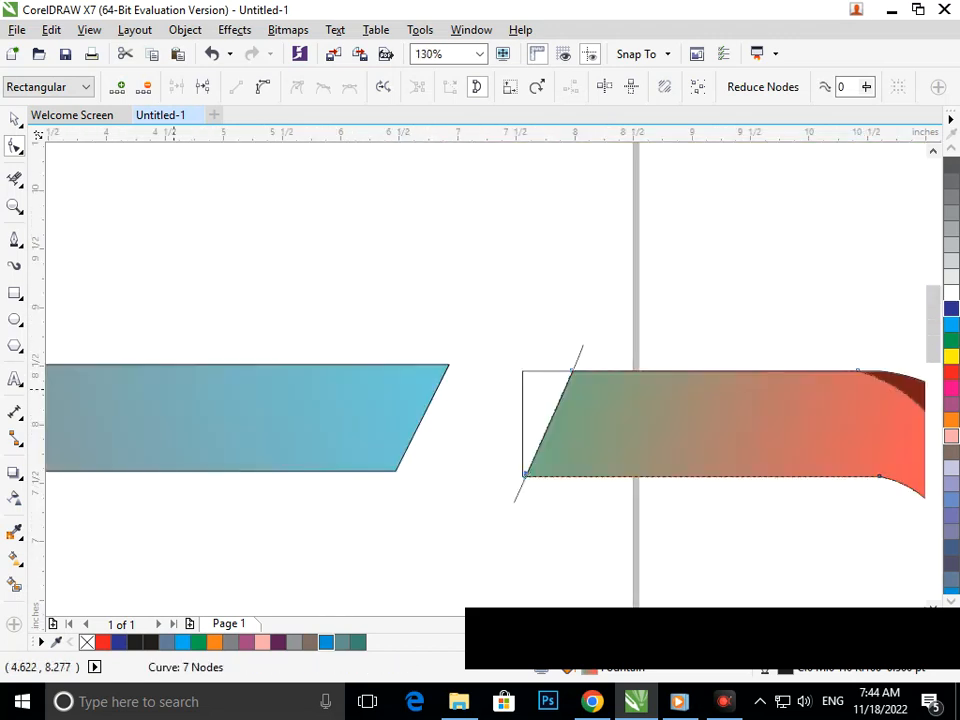
Delete the slanted line and leftover outline segments at the P's upper arm with Virtual Segment Delete.
left_click(14, 178)
left_click(535, 371)
left_click(578, 358)
left_click(519, 492)
scroll(395, 410, "down", 5)
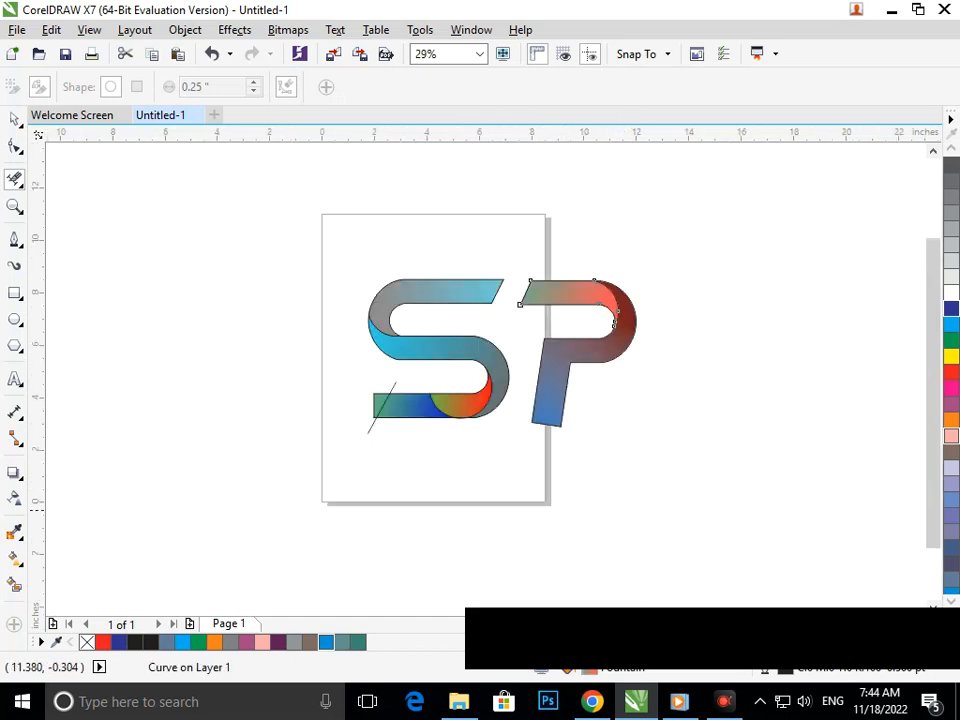
Shift the slanted line to the lower left corner of the S's bottom bar and move the upper left corner node onto it.
scroll(469, 492, "up", 5)
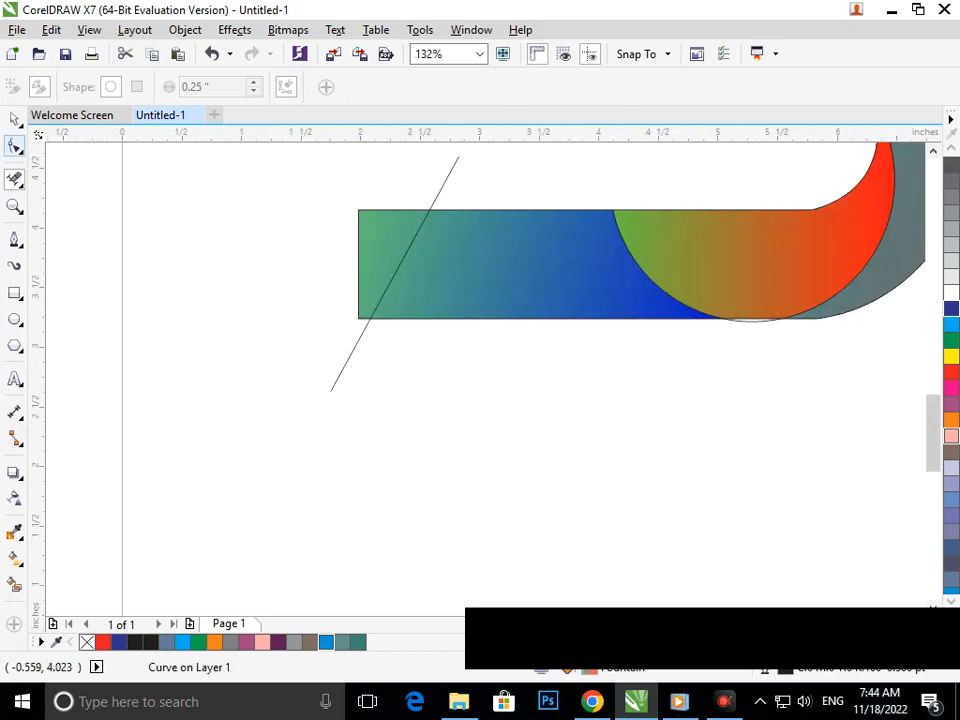
key("space")
left_click_drag(353, 350, 343, 346)
left_click(15, 147)
left_click(357, 207)
left_click_drag(357, 207, 418, 210)
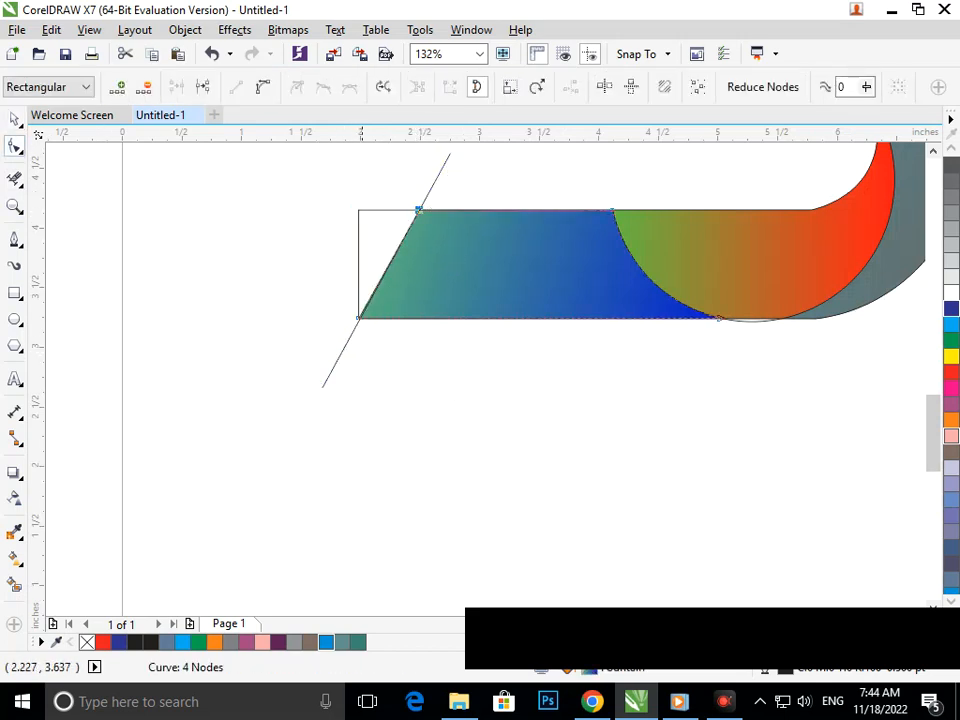
Delete the slanted line and leftover outline segments at the left end of the S's bottom bar.
key("space")
key("x")
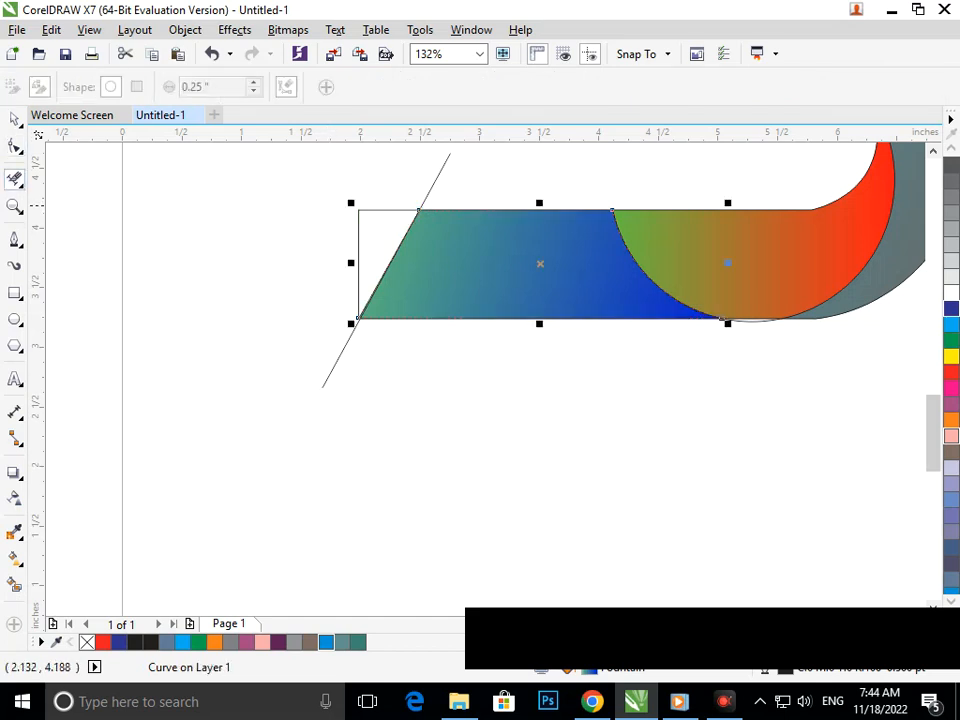
scroll(550, 300, "down", 4)
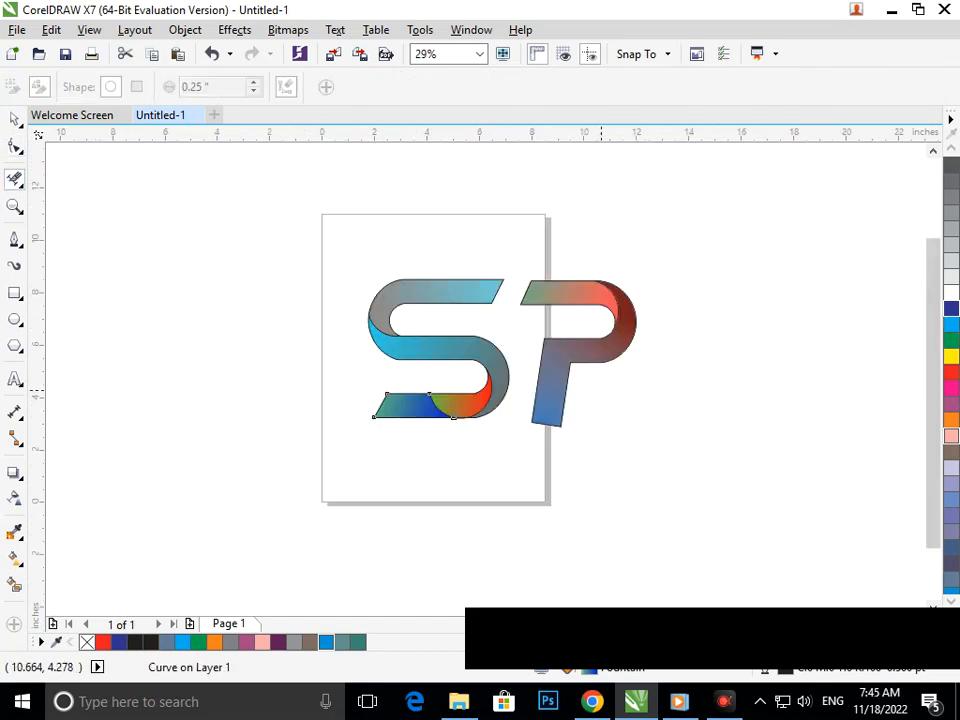
Group all pieces of the SP logo and scale the group to 66% to fit the page.
key("space")
mouse_move(210, 208)
left_mouse_down()
mouse_move(246, 273)
mouse_move(764, 551)
left_mouse_up()
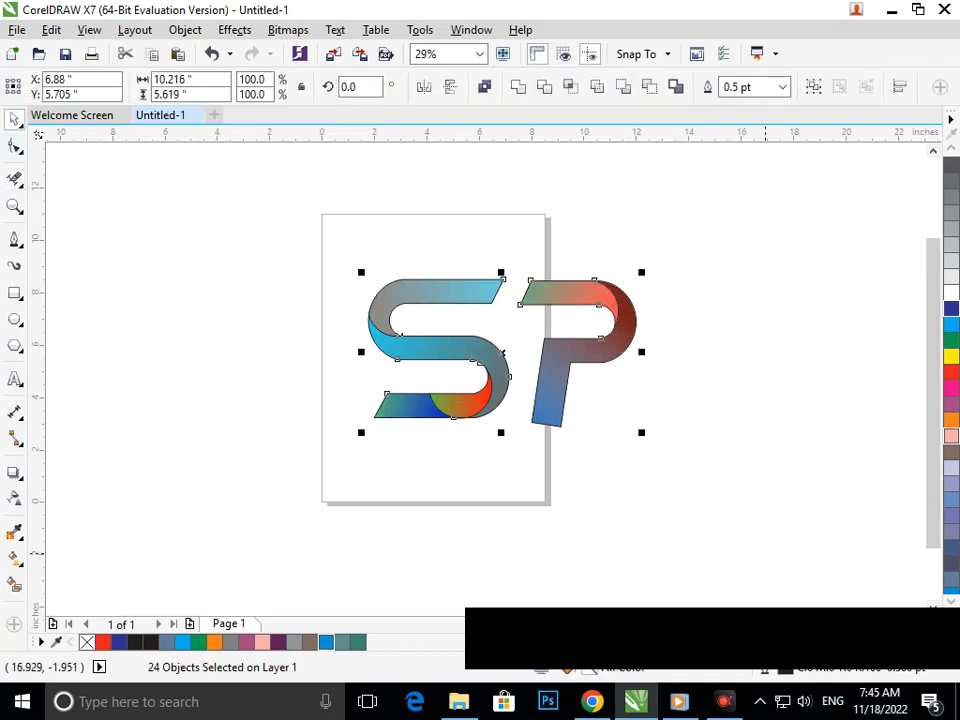
key("ctrl+g")
left_click_drag(357, 425, 420, 380)
left_click(362, 478)
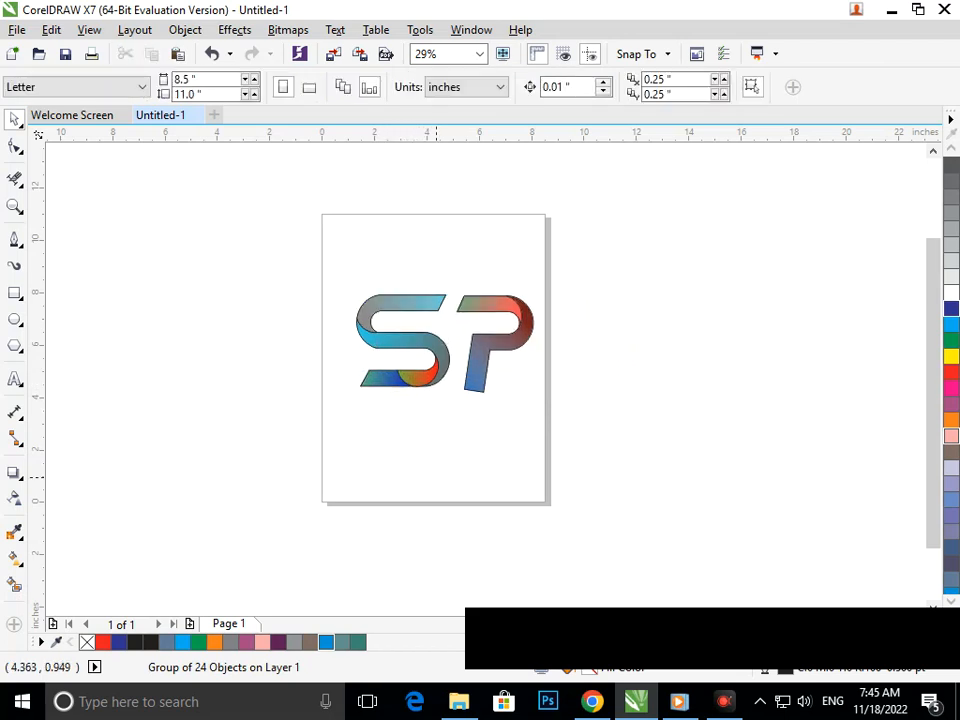
Reposition the grouped SP logo slightly on the page and deselect it.
left_click_drag(277, 246, 603, 413)
mouse_move(477, 363)
left_mouse_down()
mouse_move(468, 360)
mouse_move(466, 374)
left_mouse_up()
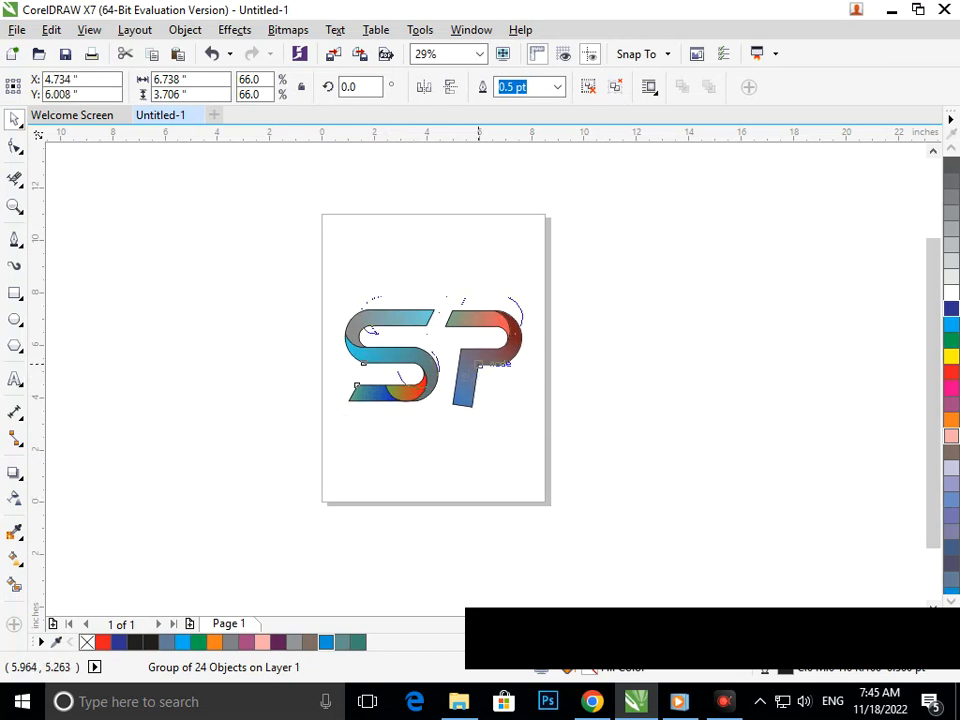
left_click(479, 440)
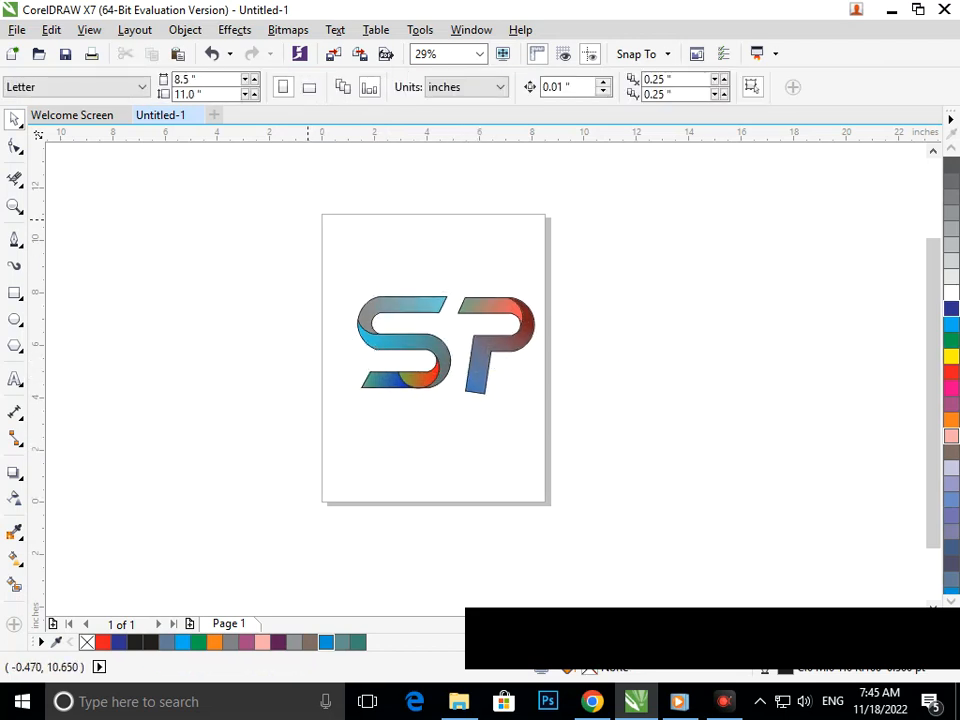